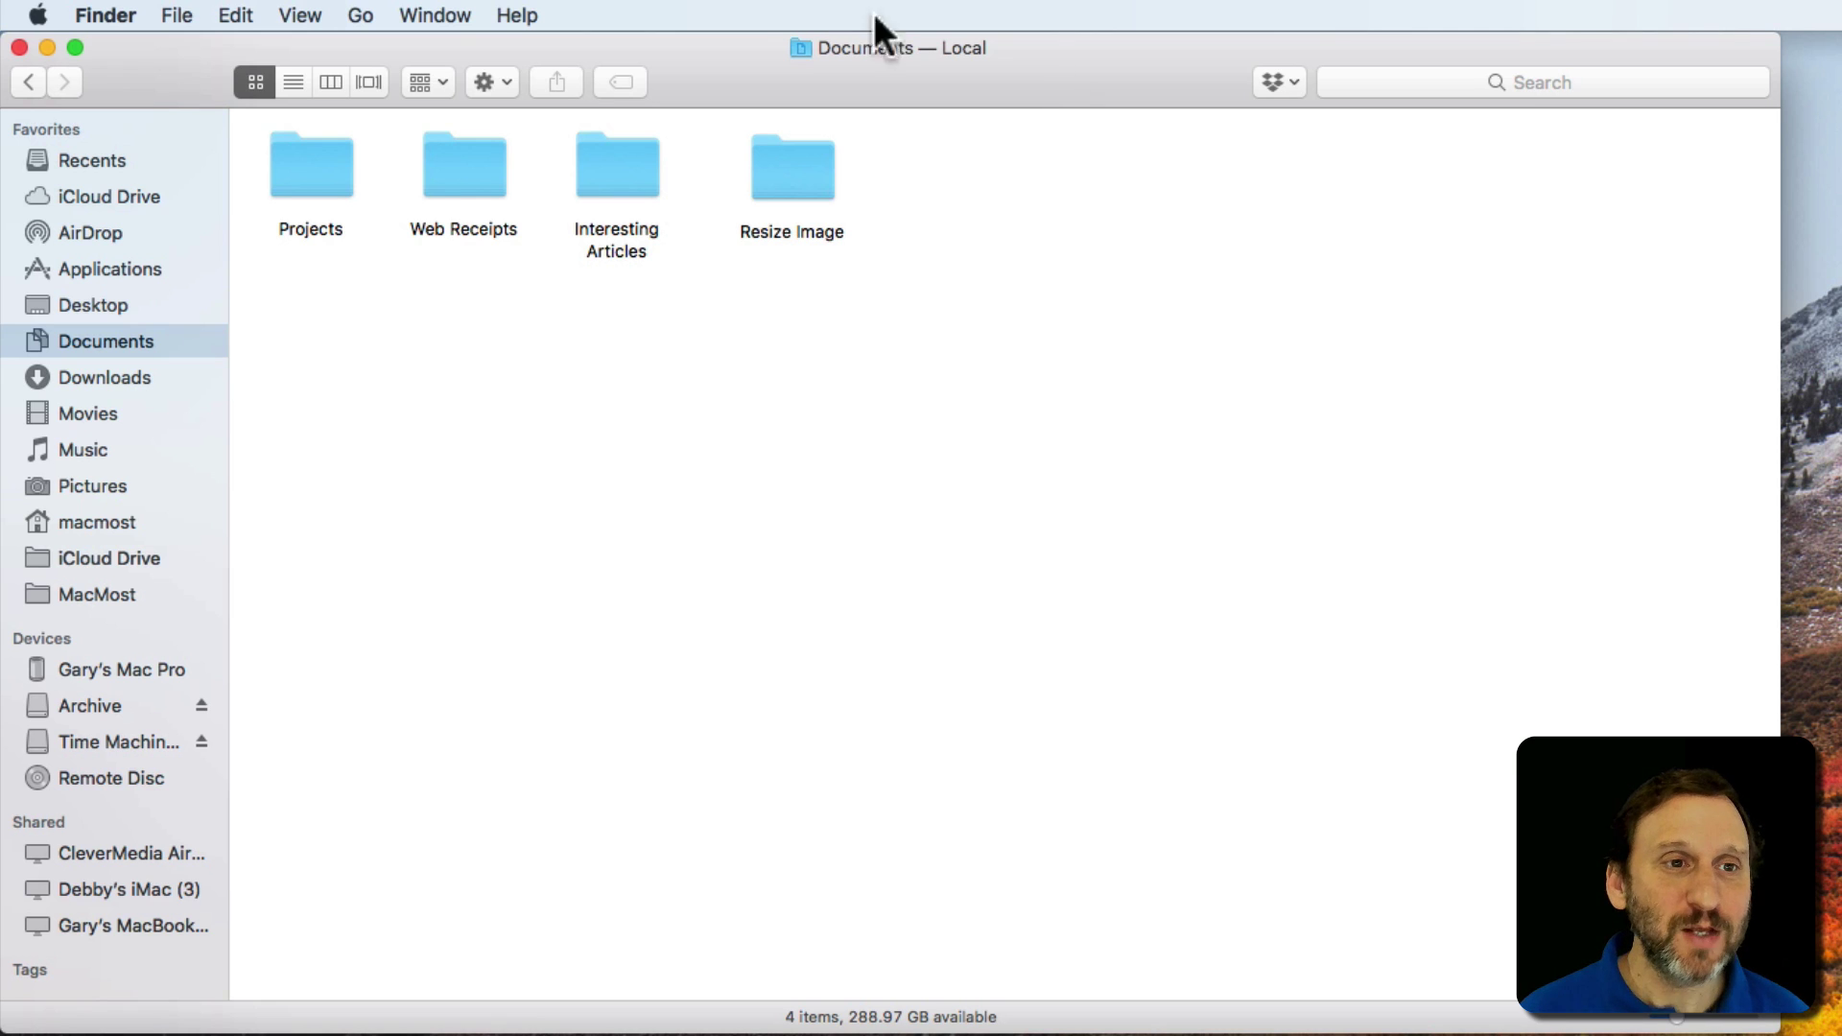
click(357, 16)
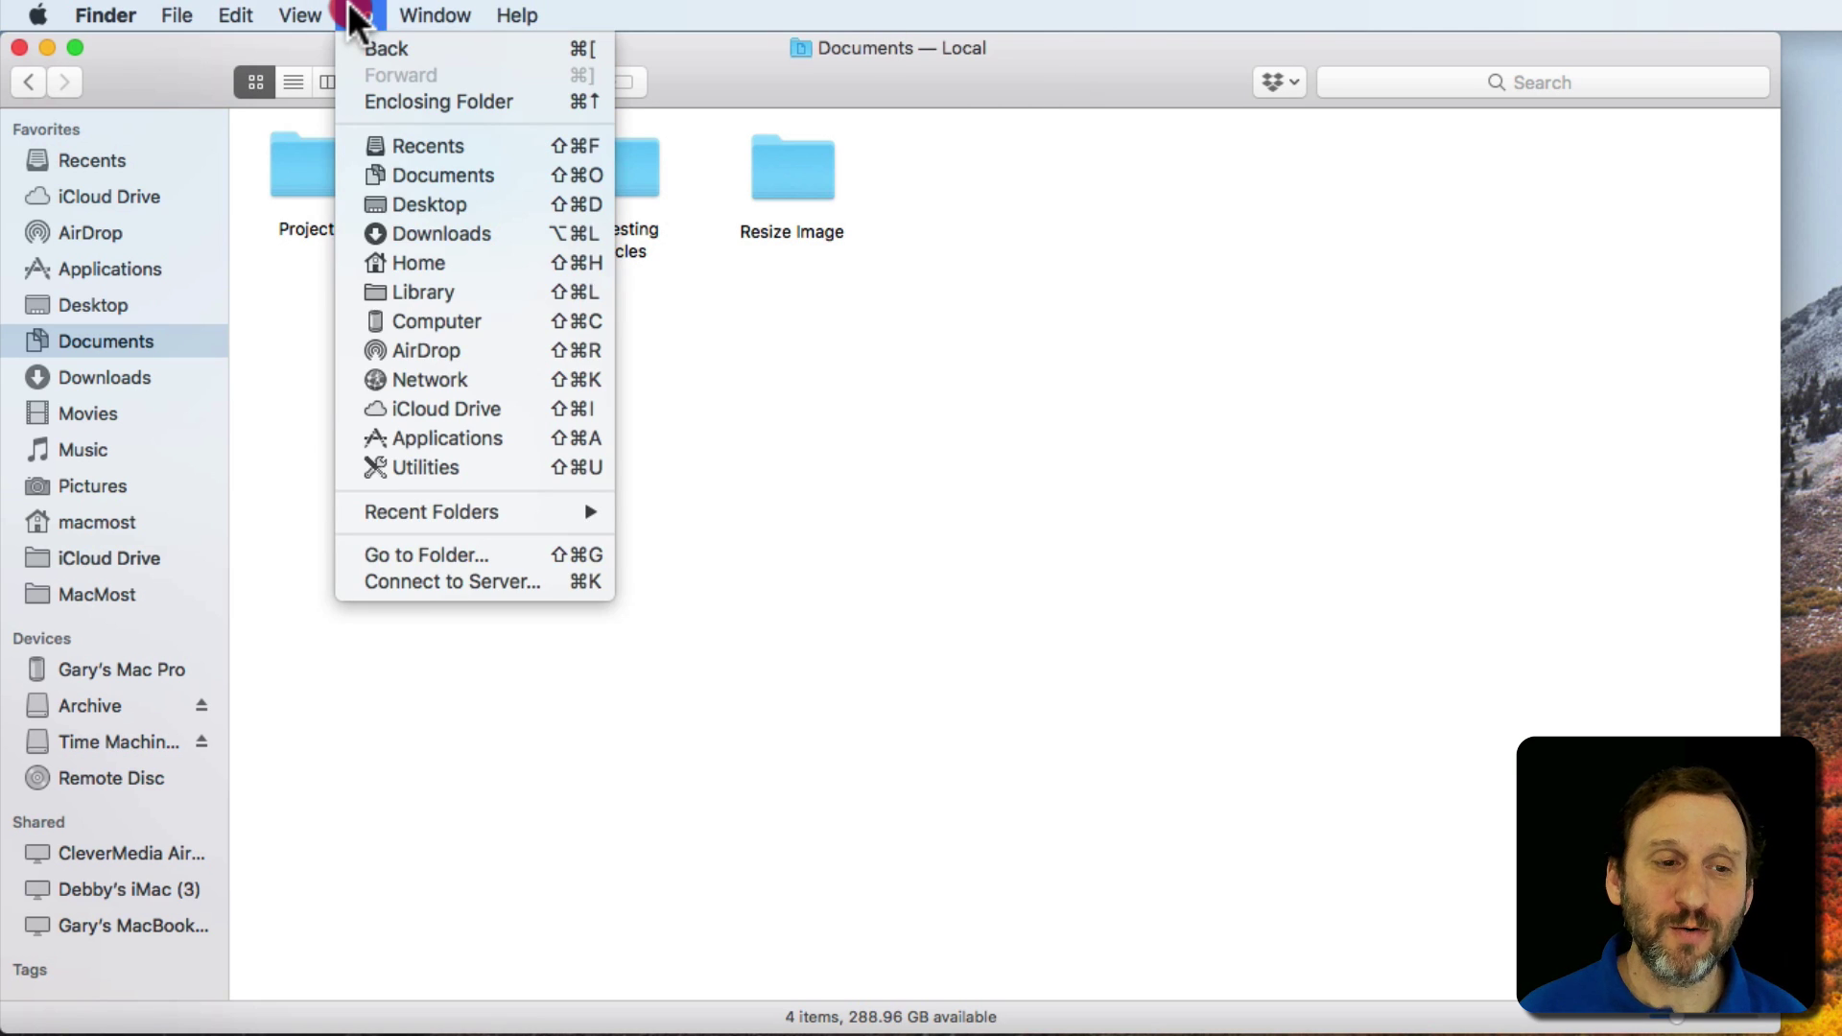
click(459, 548)
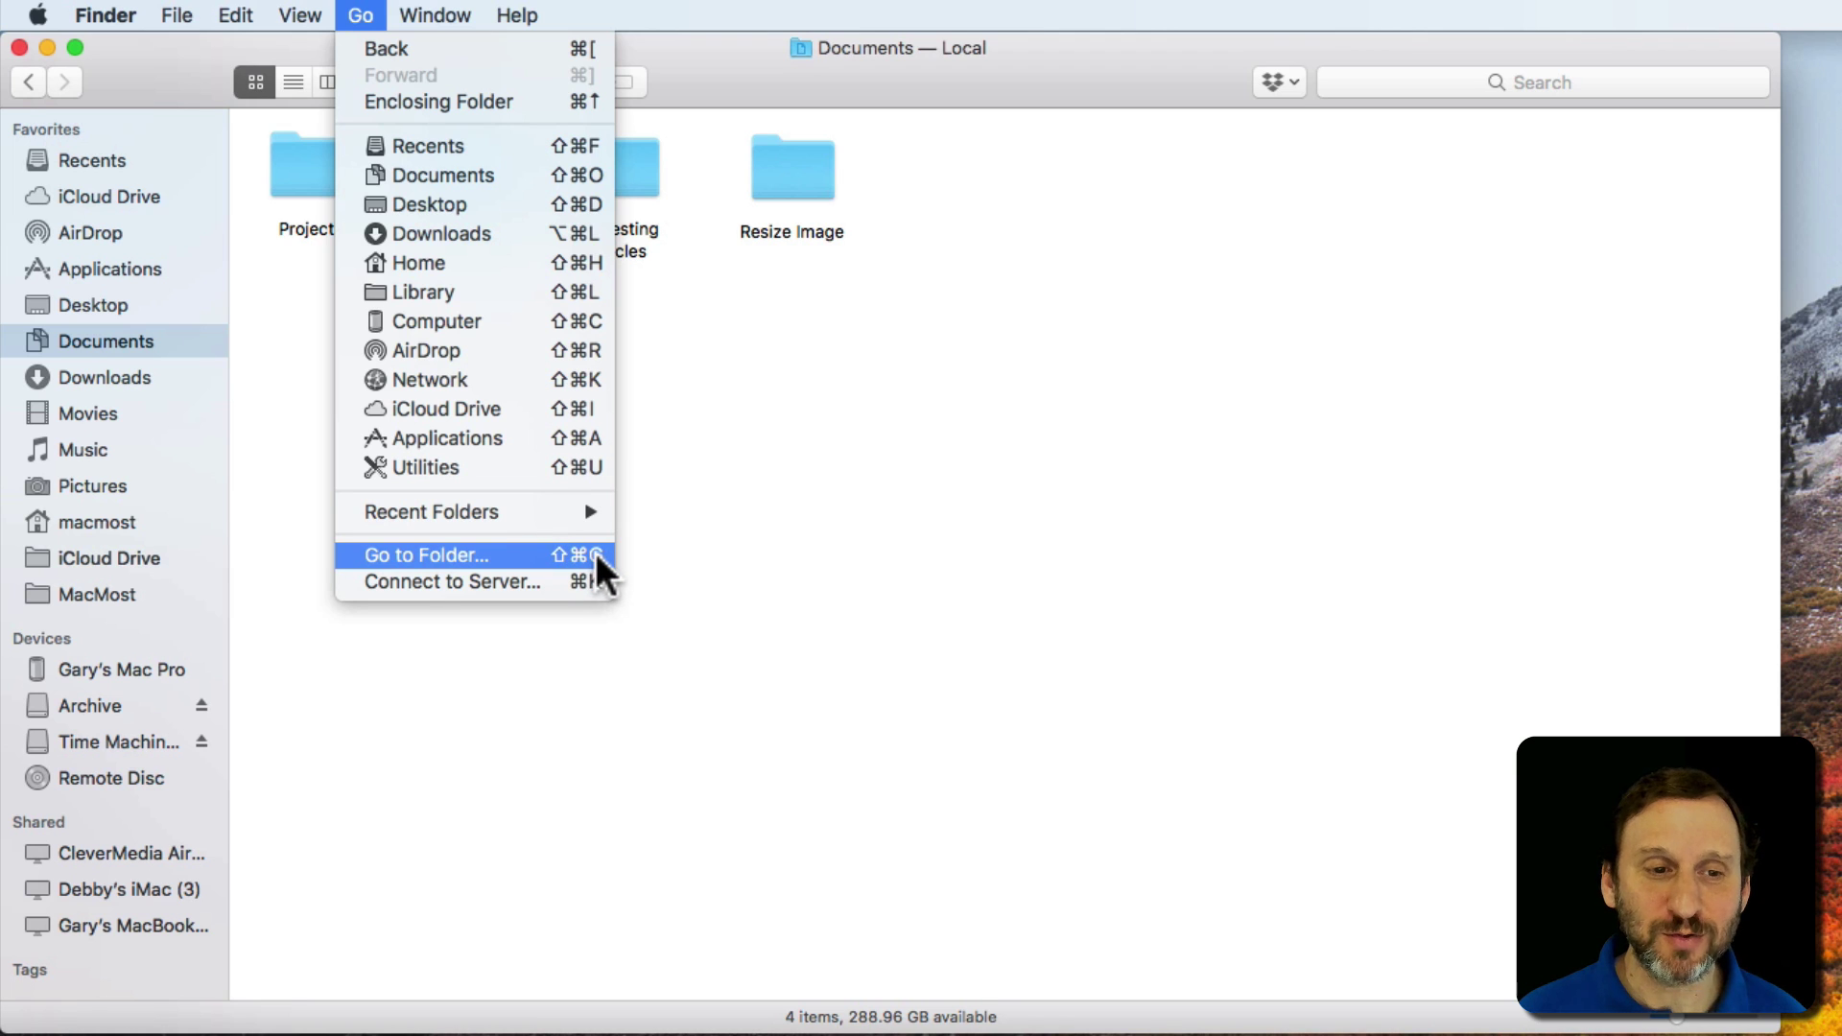
click(865, 225)
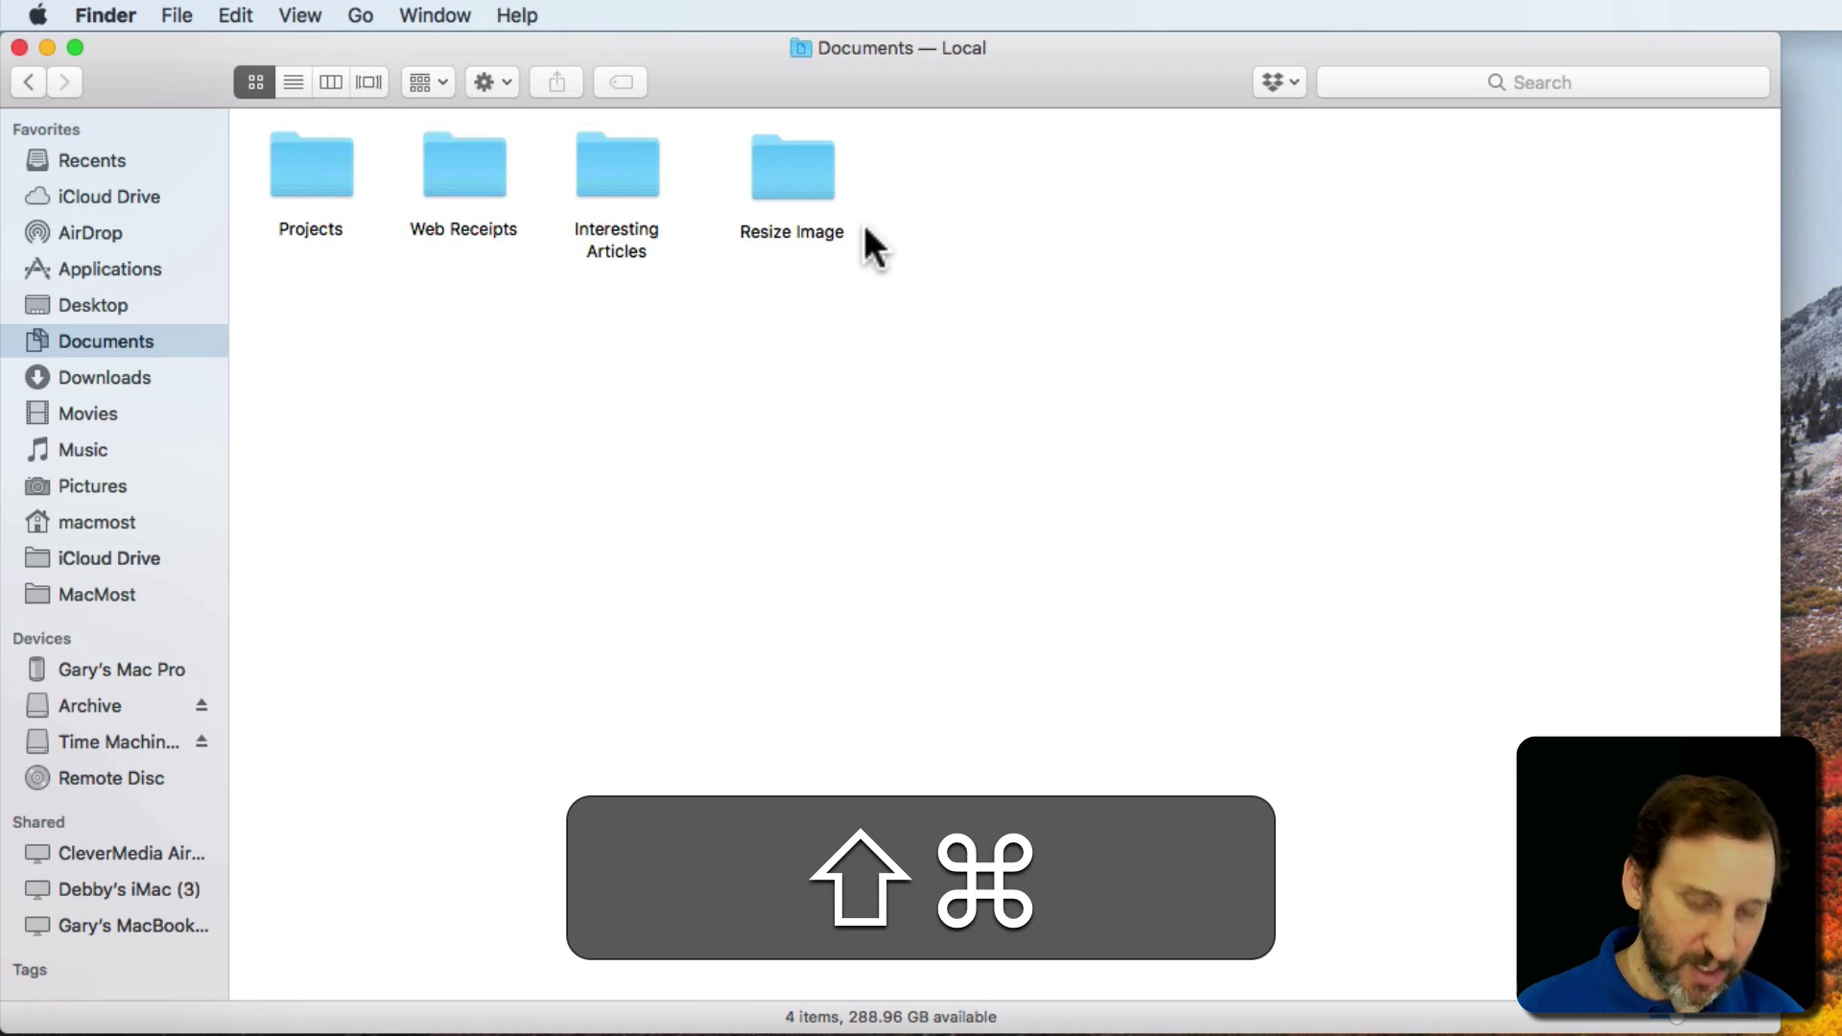
Use Go to Folder to open the /Users folder
key(shift+super+g)
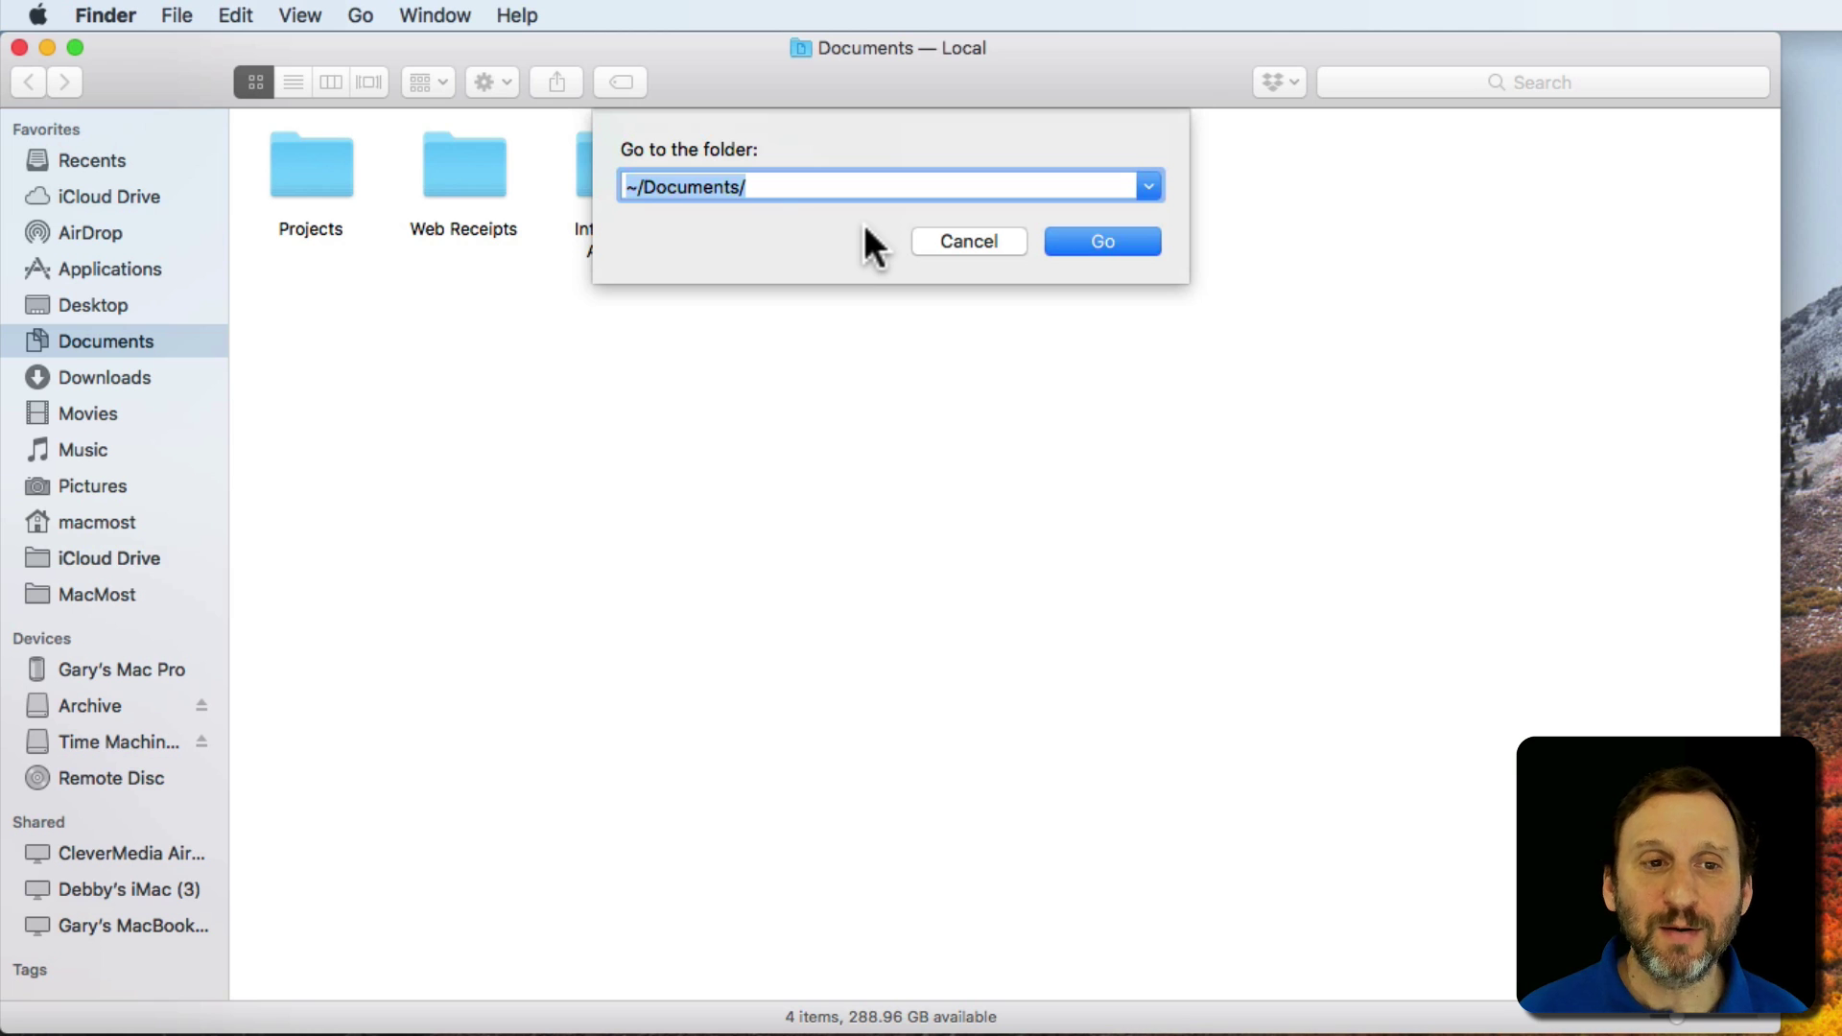
text(/)
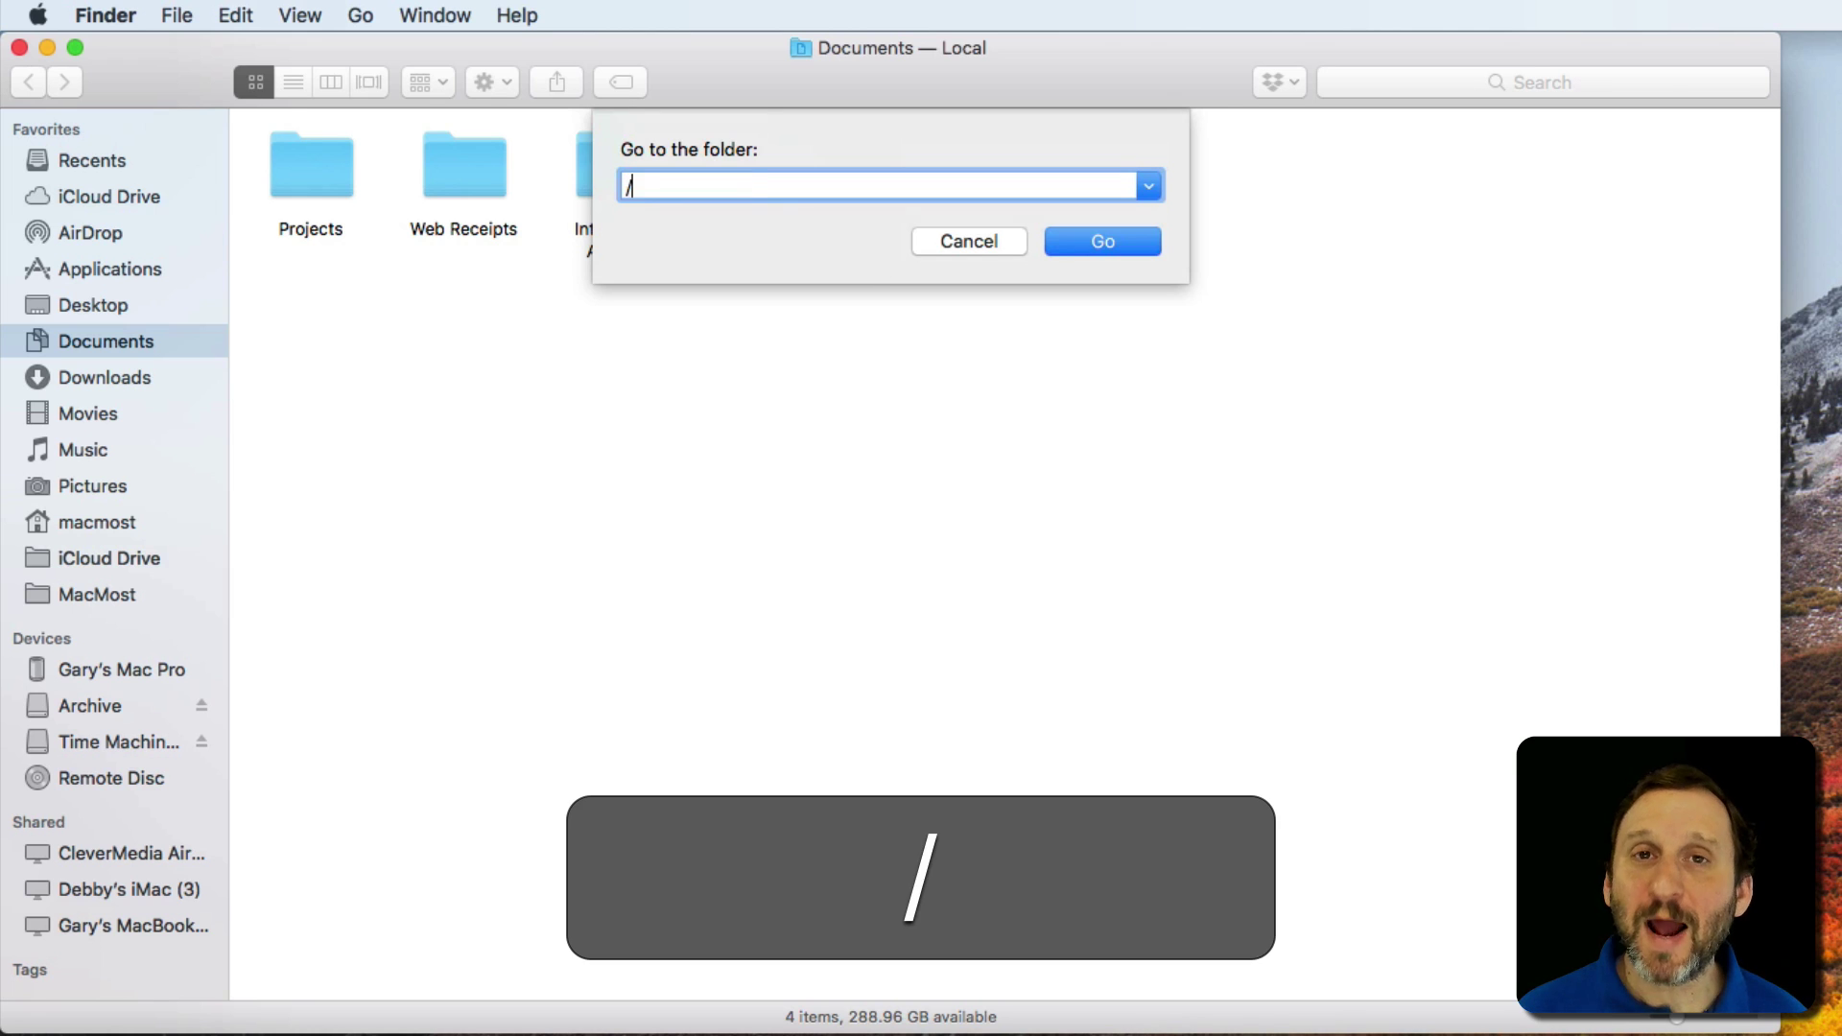
text(Users)
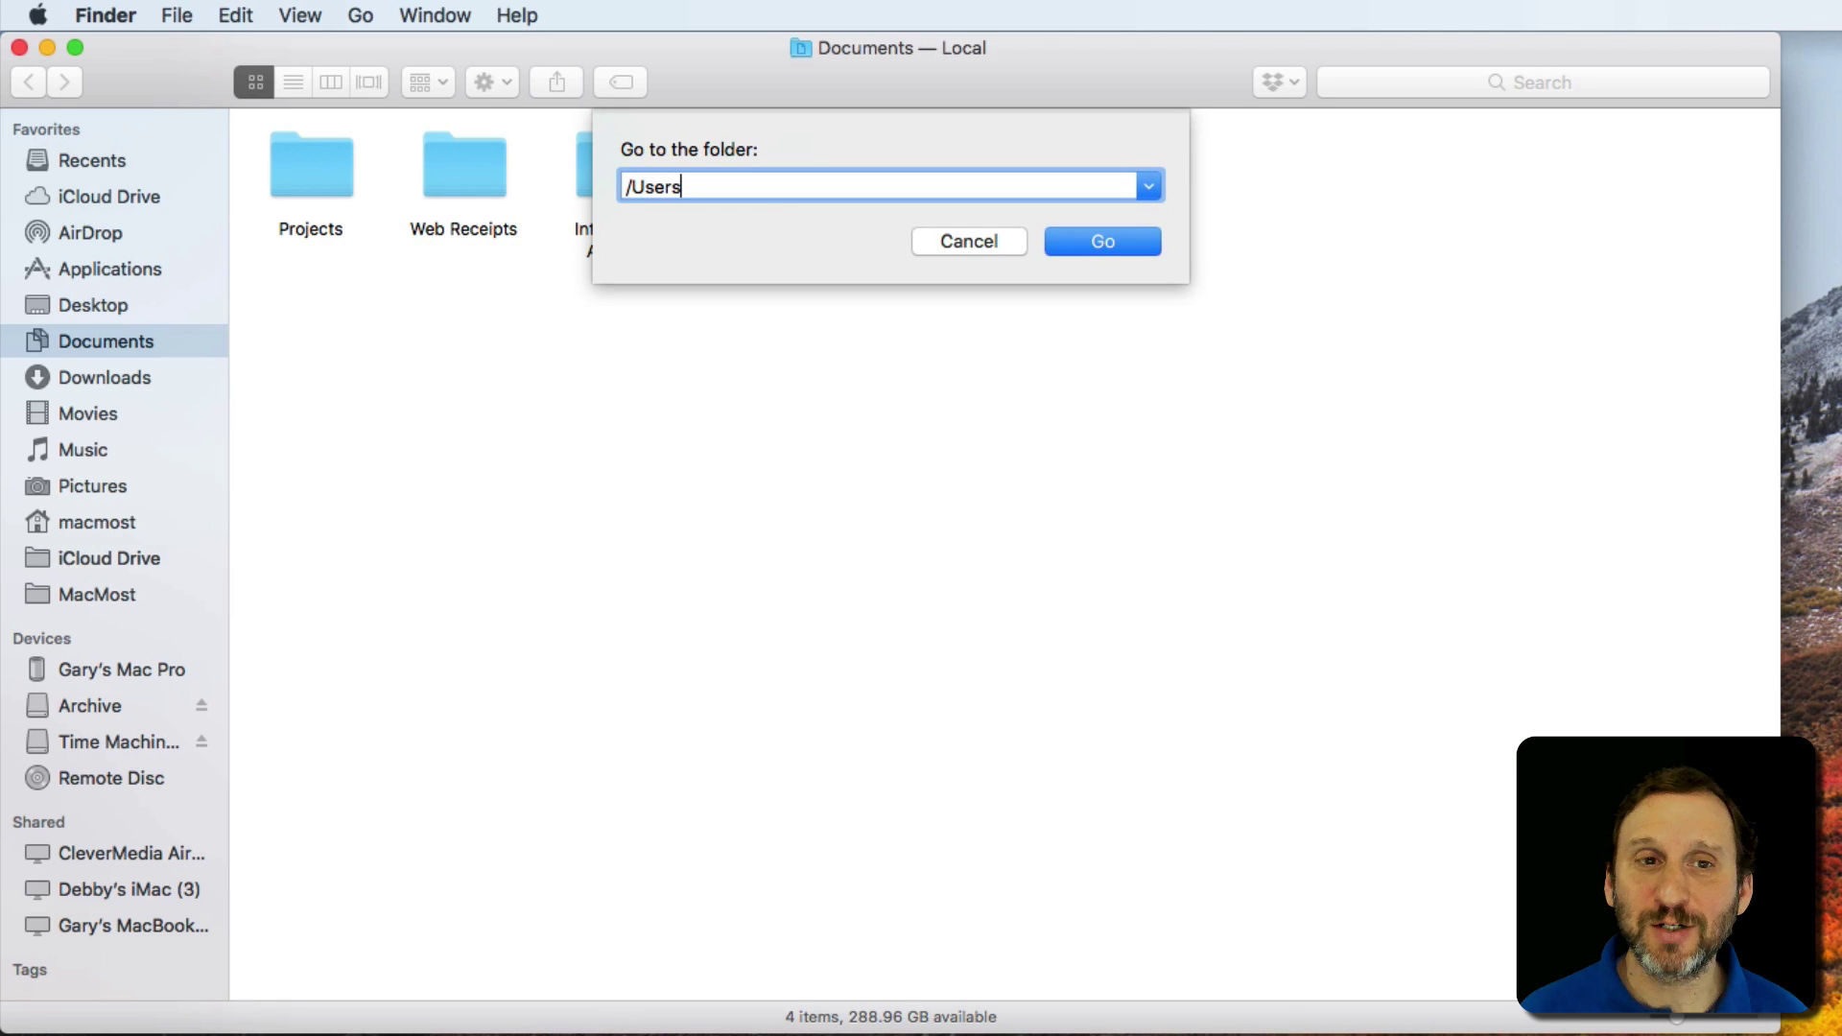
key(Return)
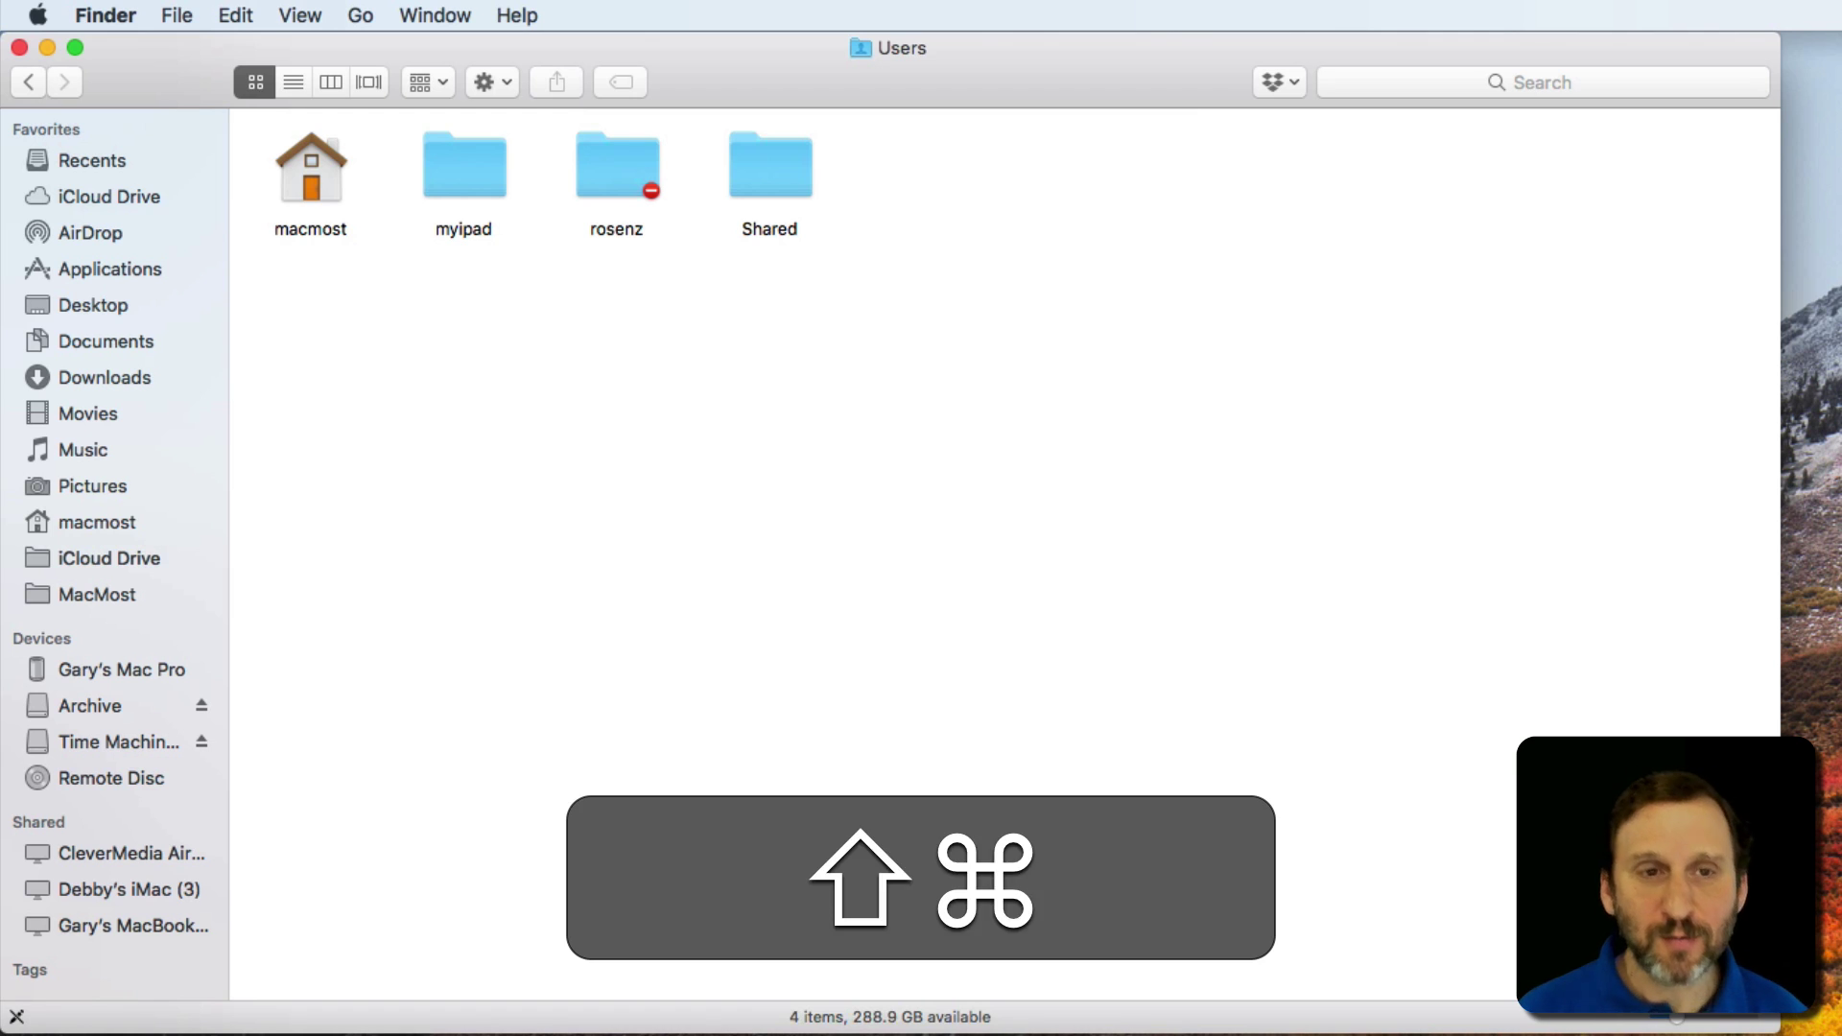
Use Go to Folder to open the Documents folder by its full path, /Users/MacMost/Documents
key(shift+super+g)
text(/)
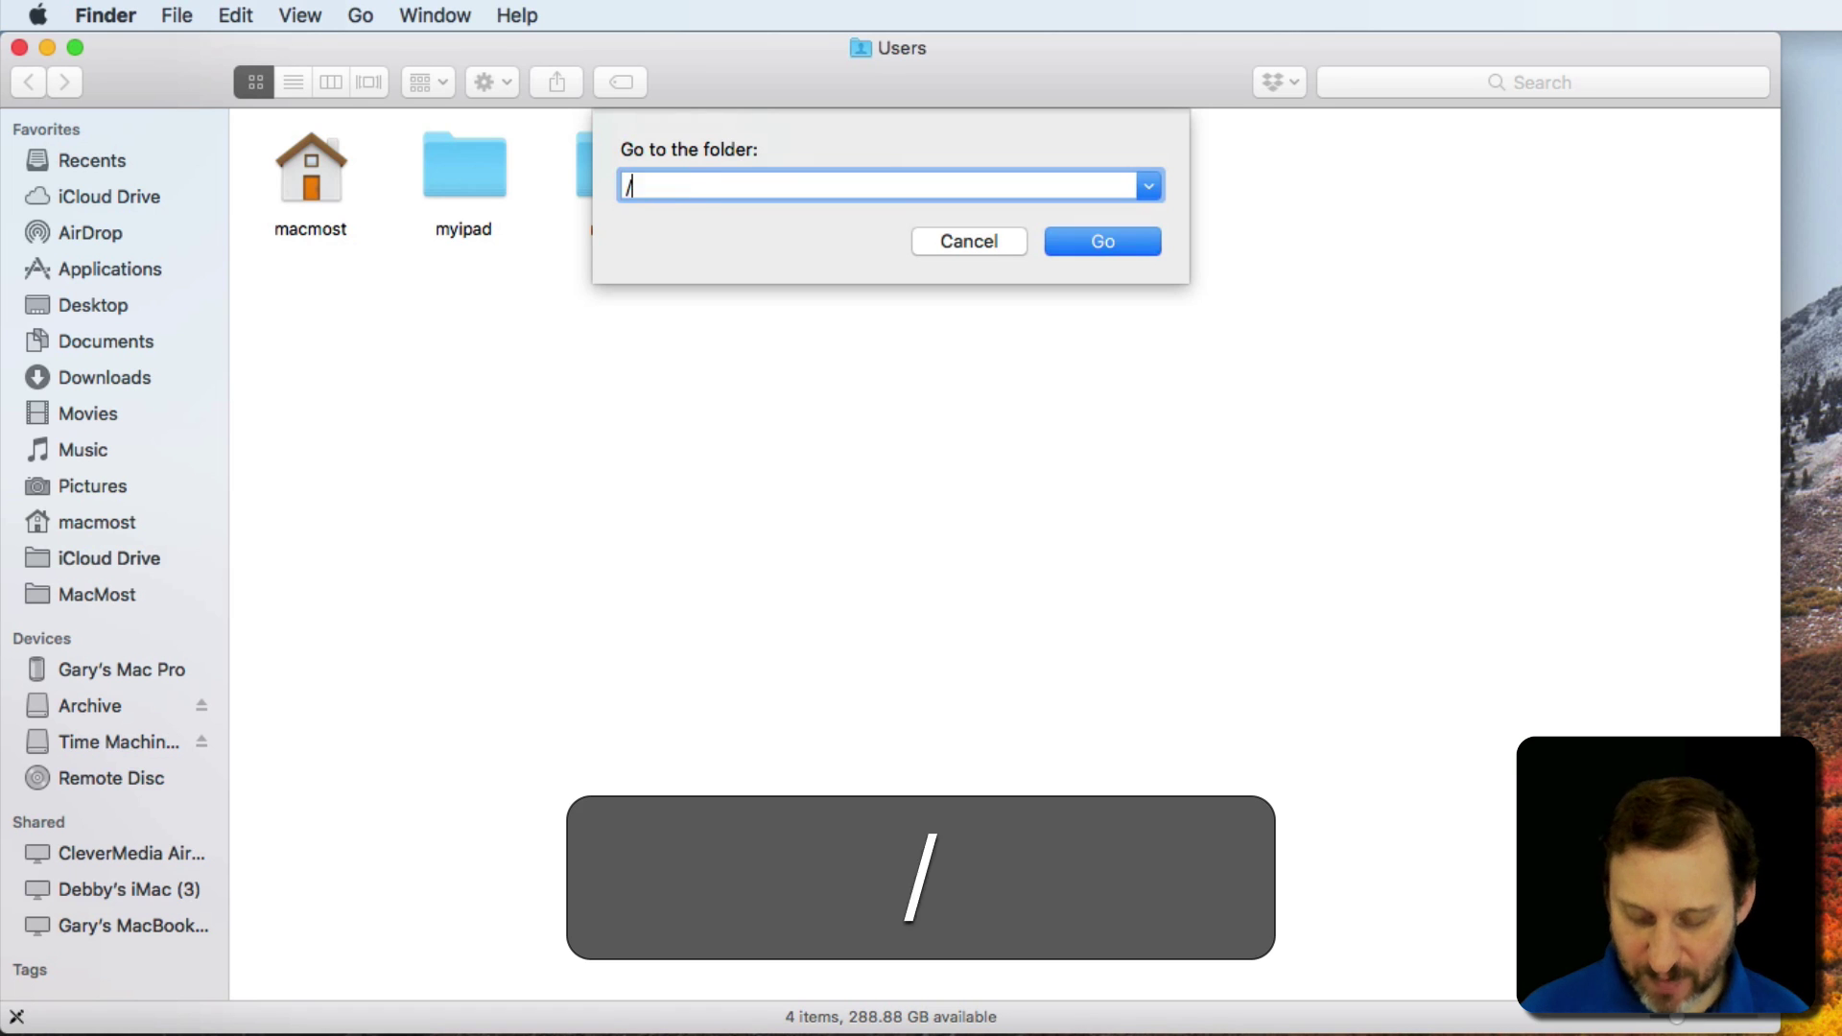
text(Users/)
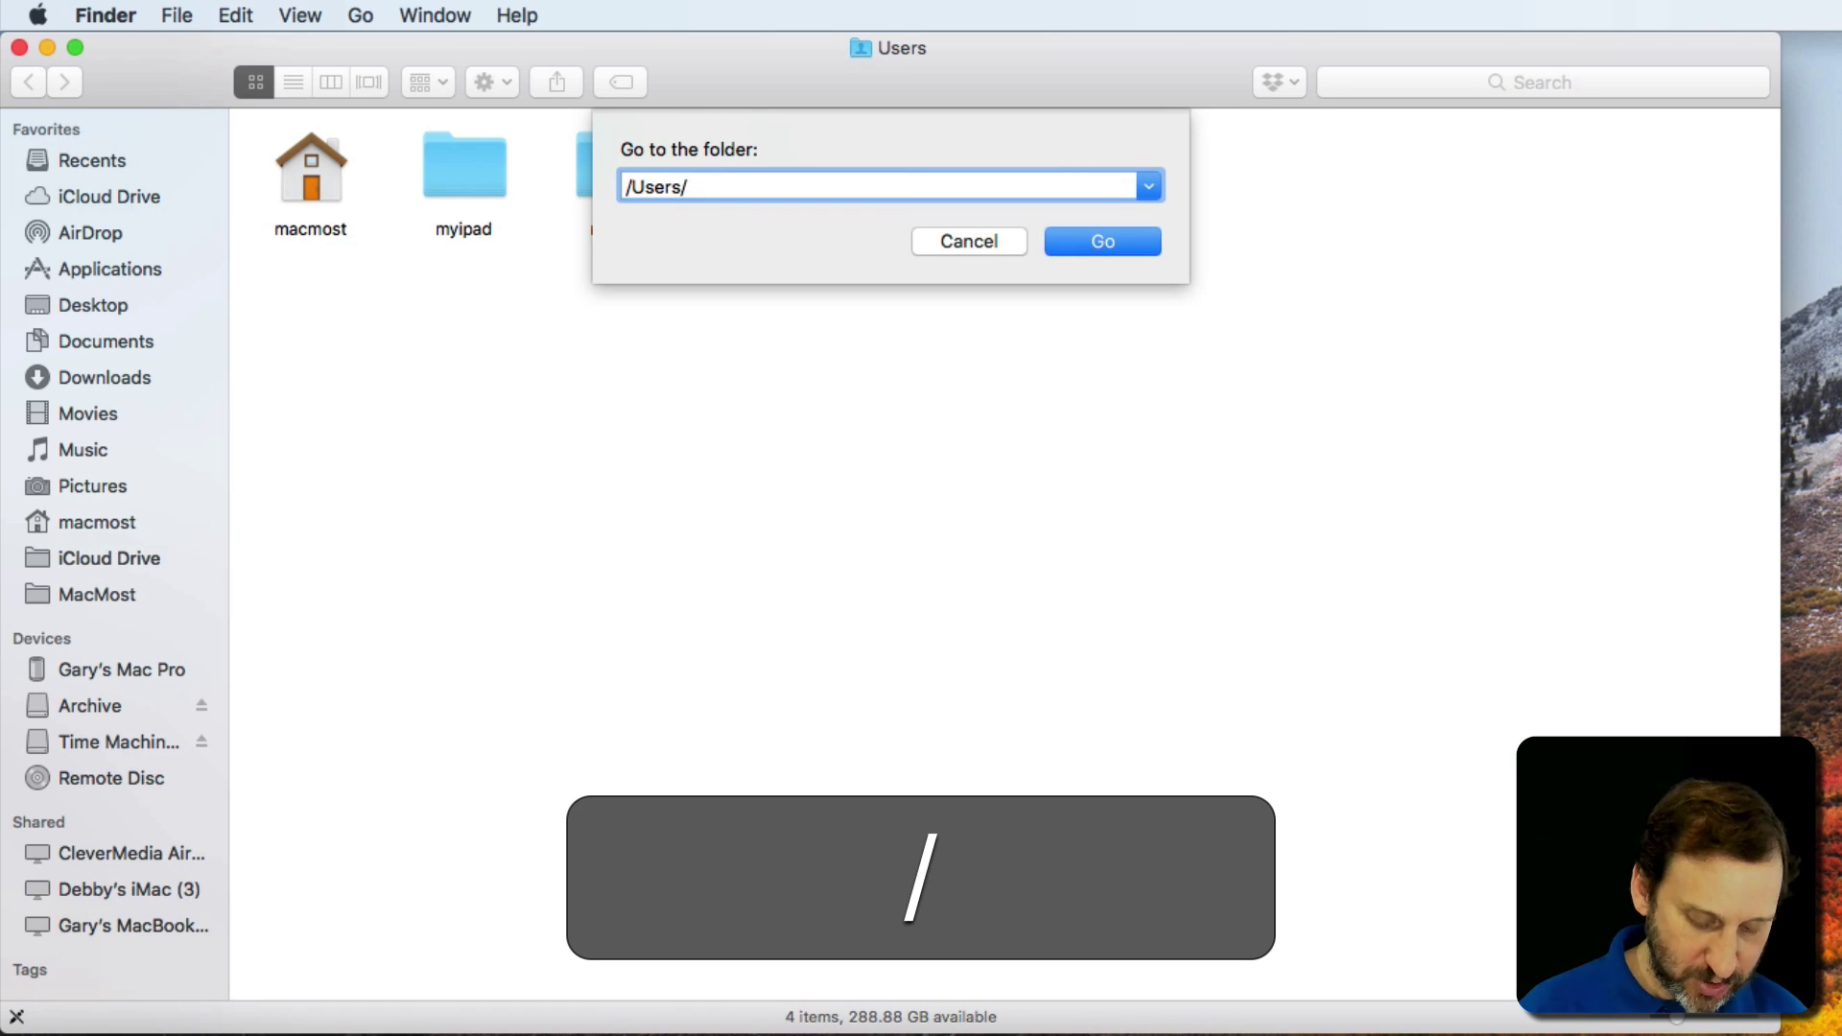
text(Macmo)
key(BackSpace)
key(BackSpace)
text(M)
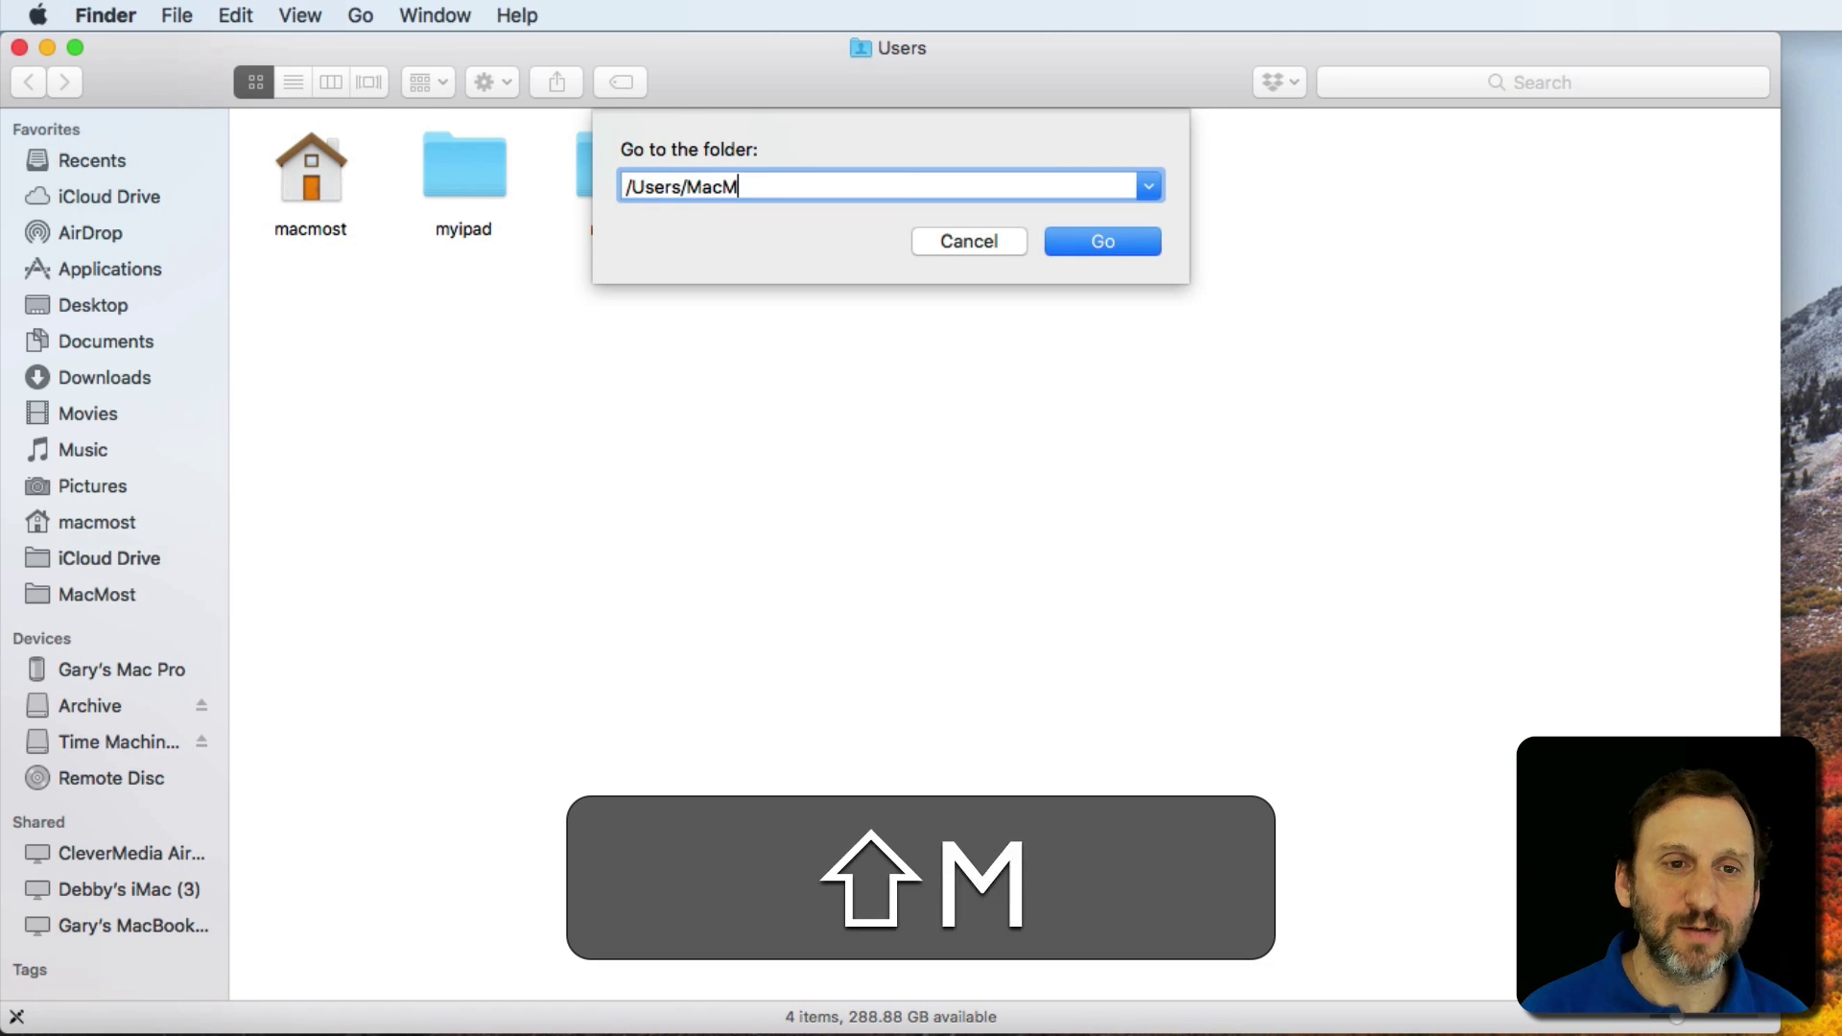
text(ost/Documents)
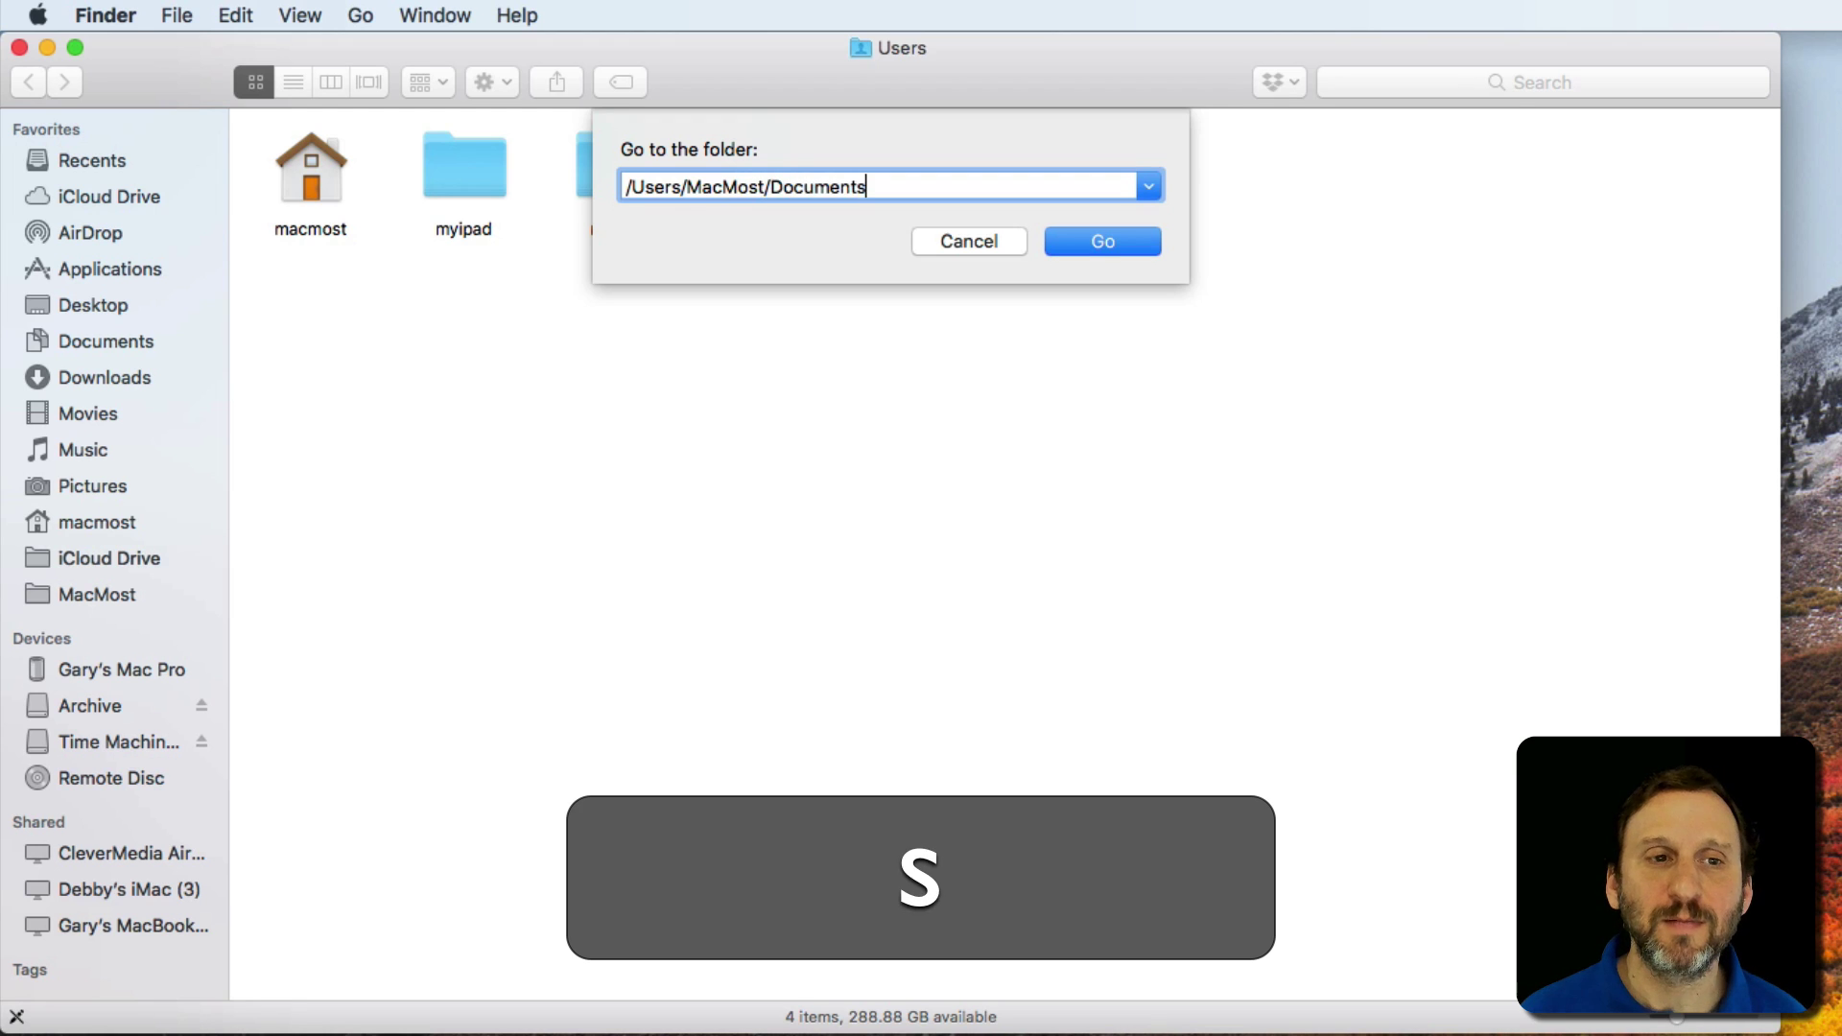
key(Return)
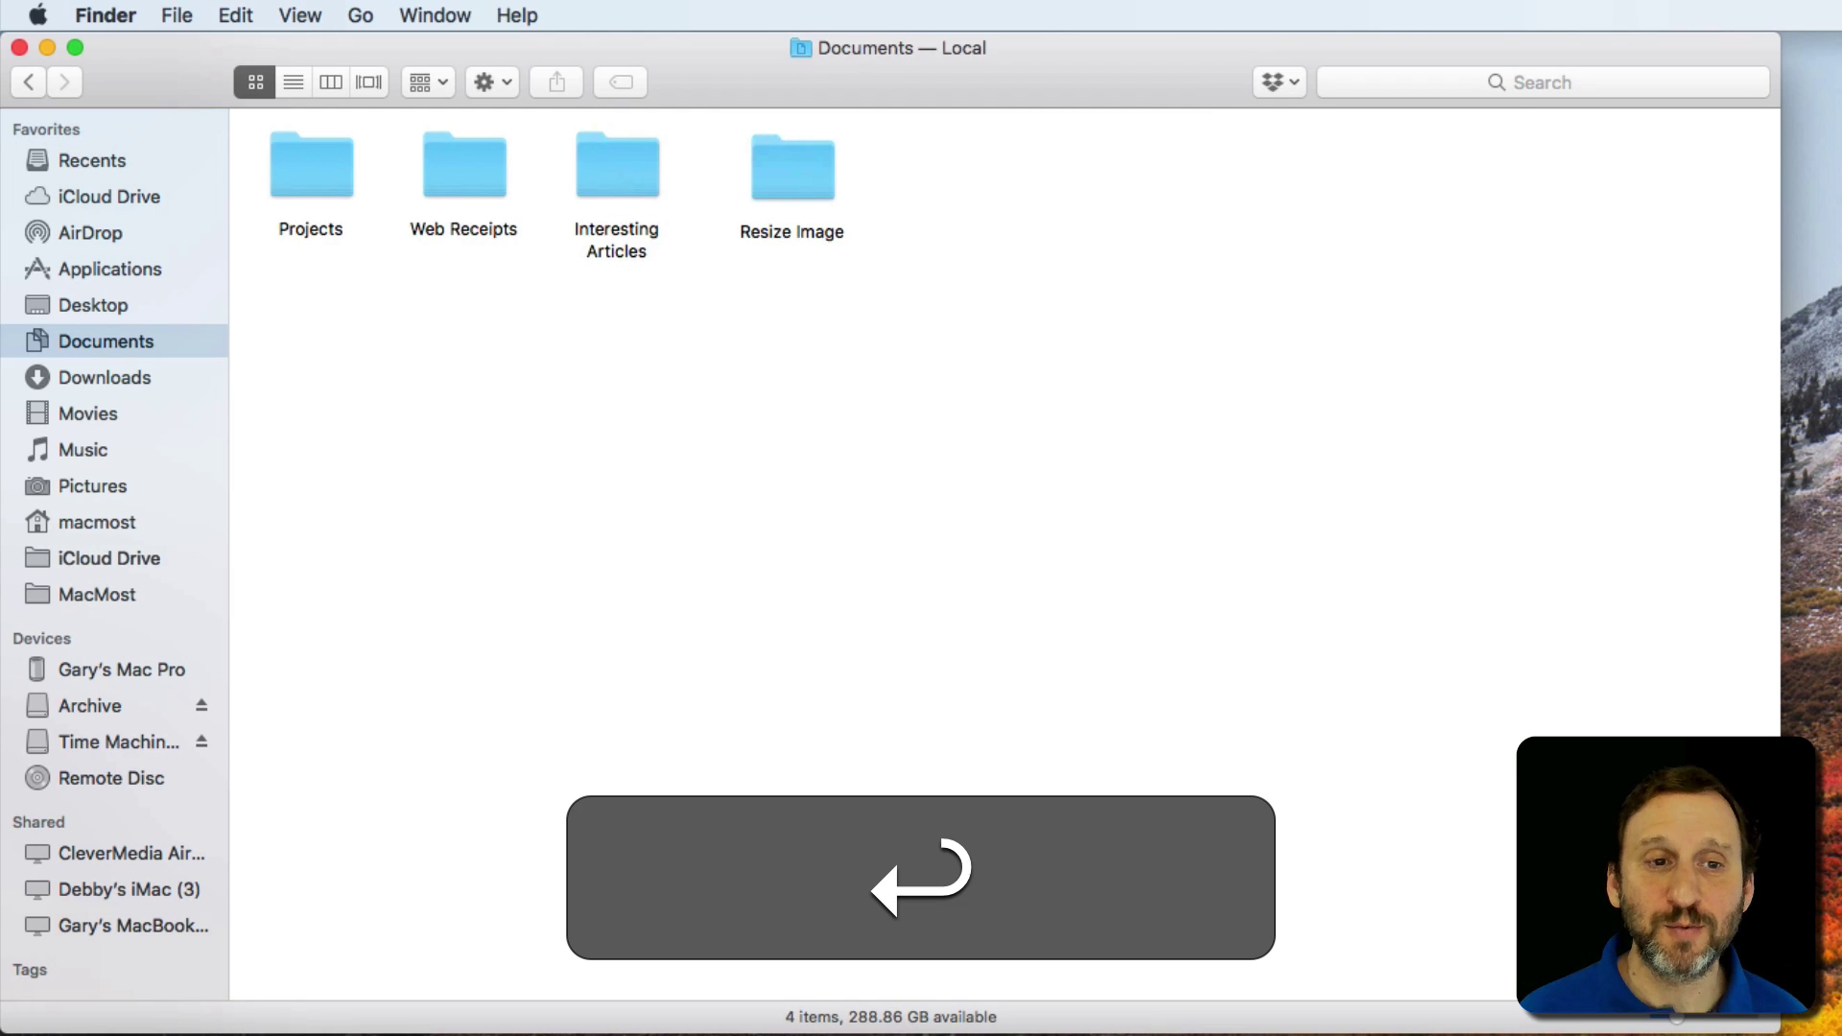
Use Go to Folder to open Documents by its home-relative path, ~/Documents
key(shift+super)
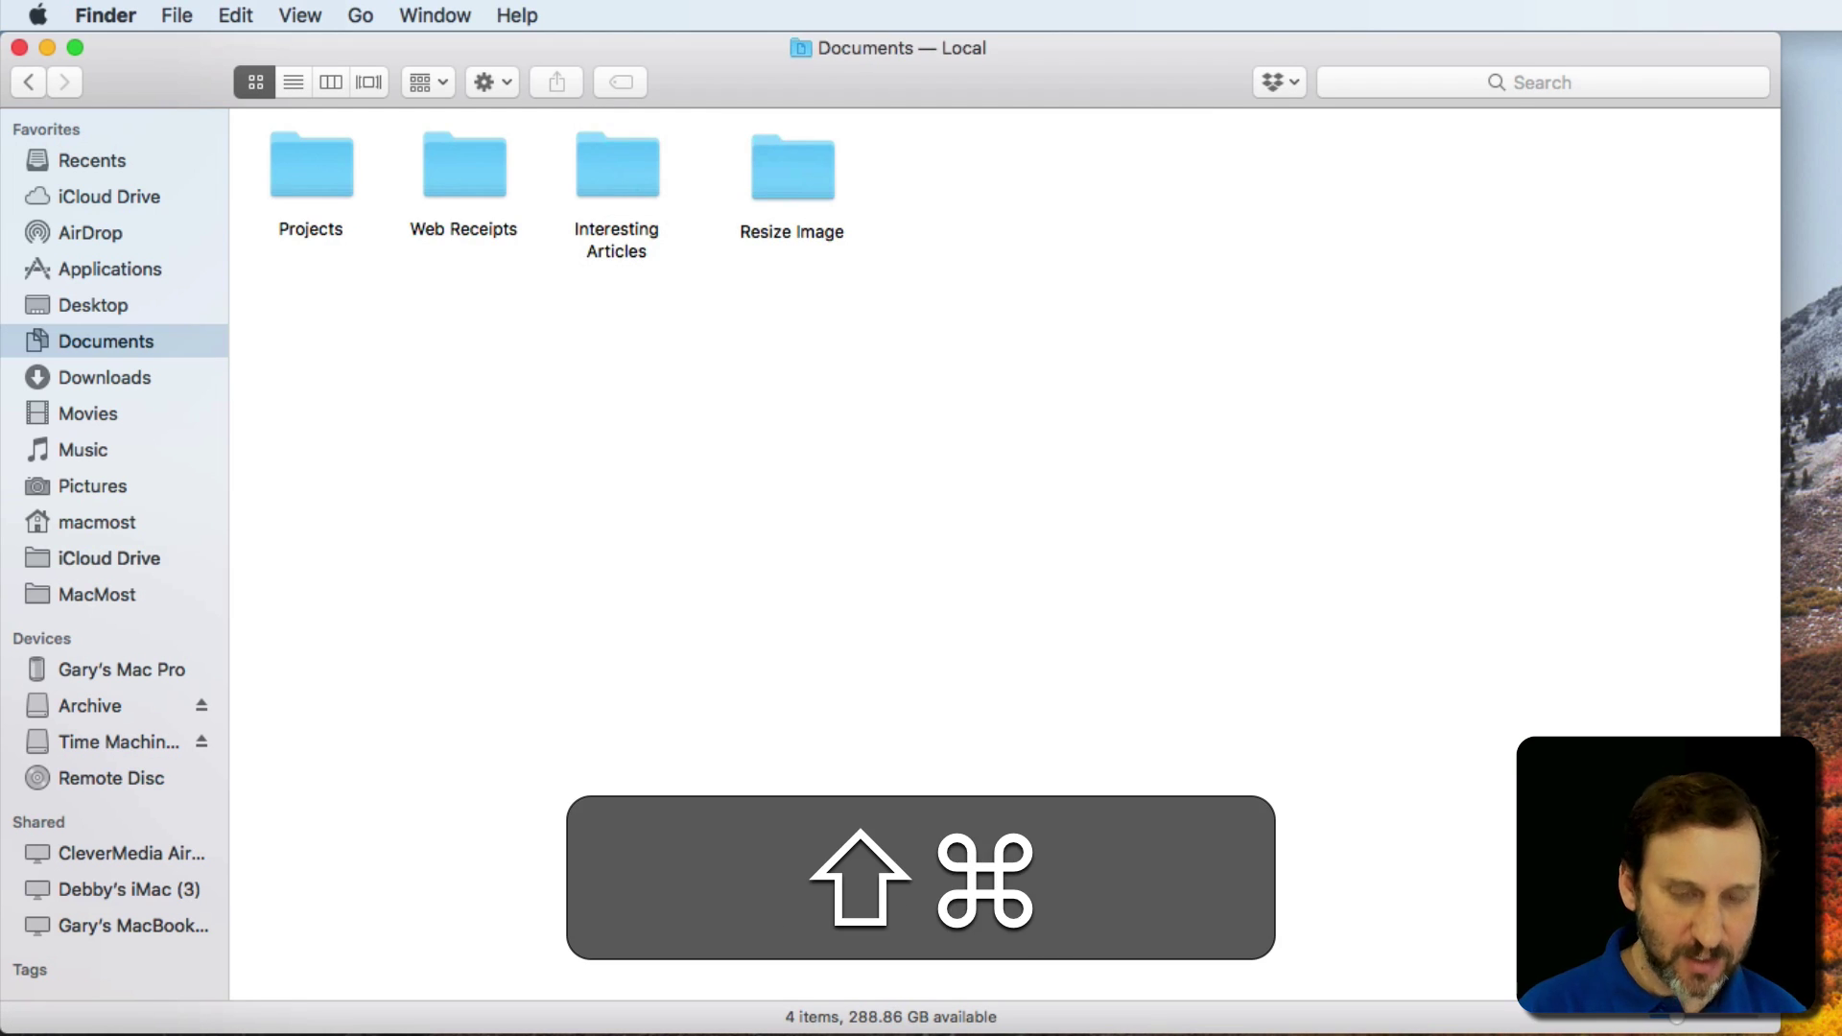
key(shift+super+g)
text(~)
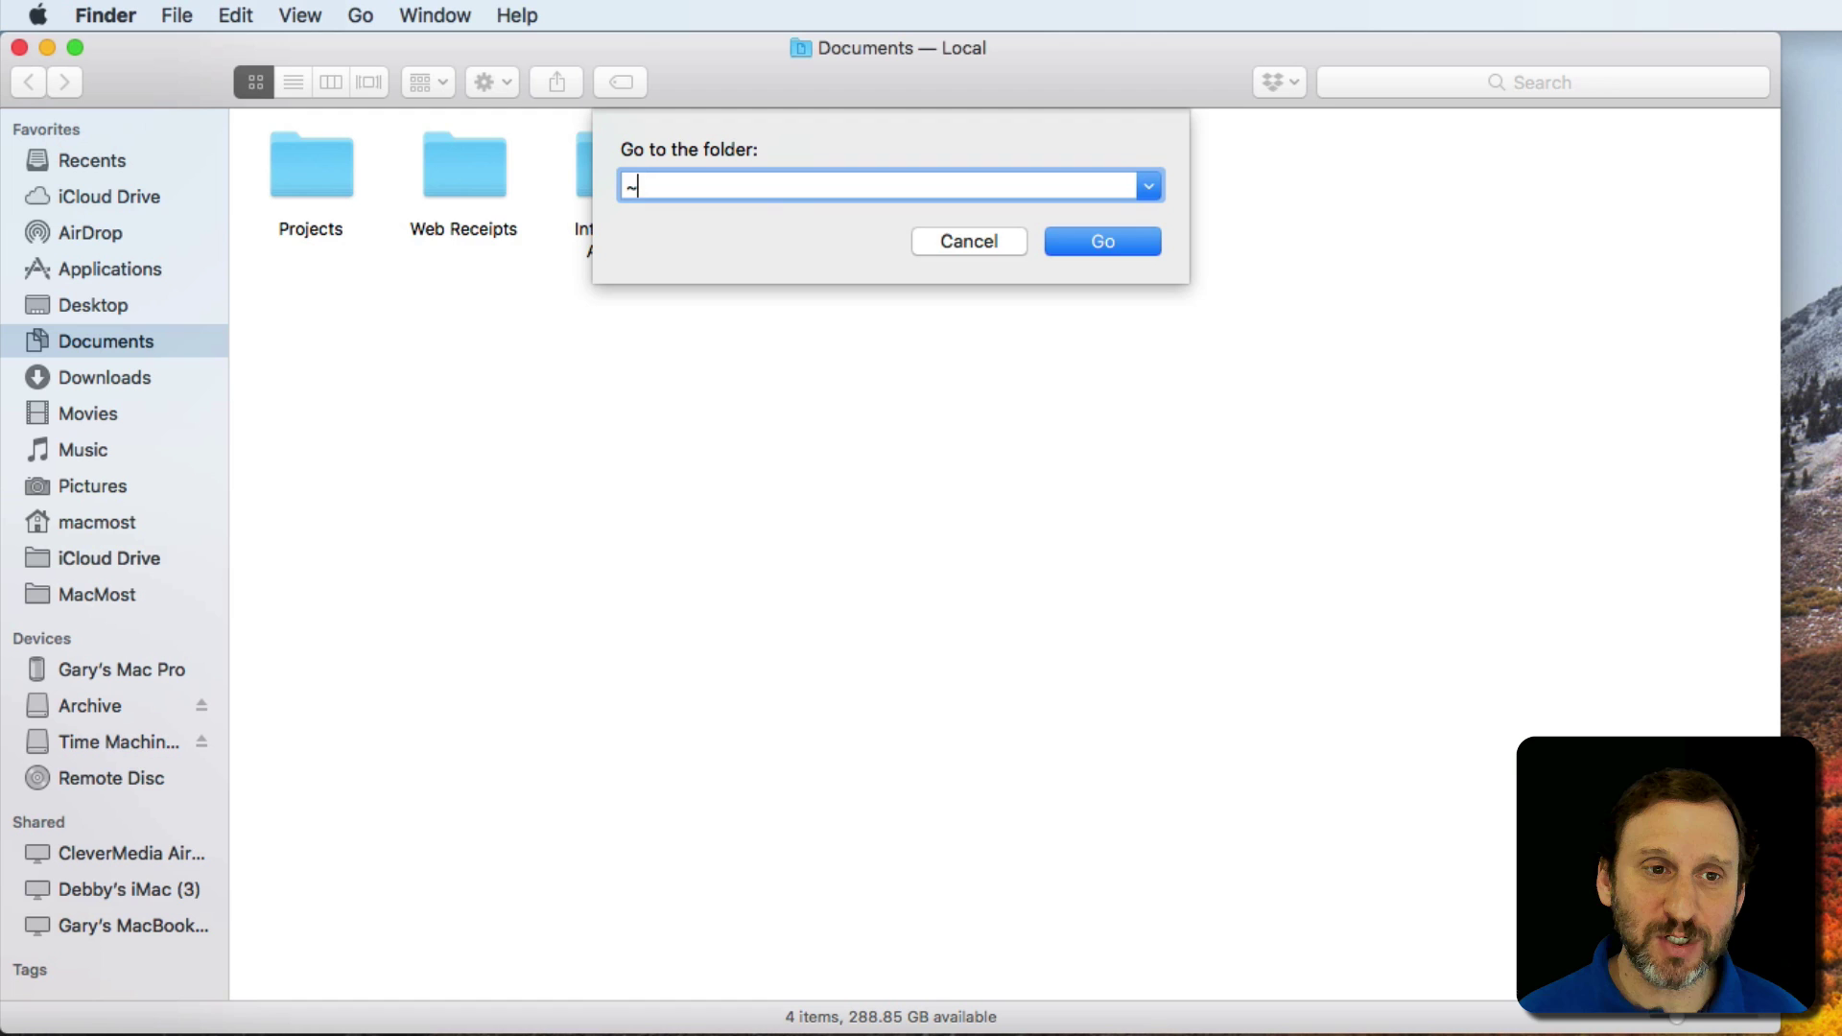
text(/)
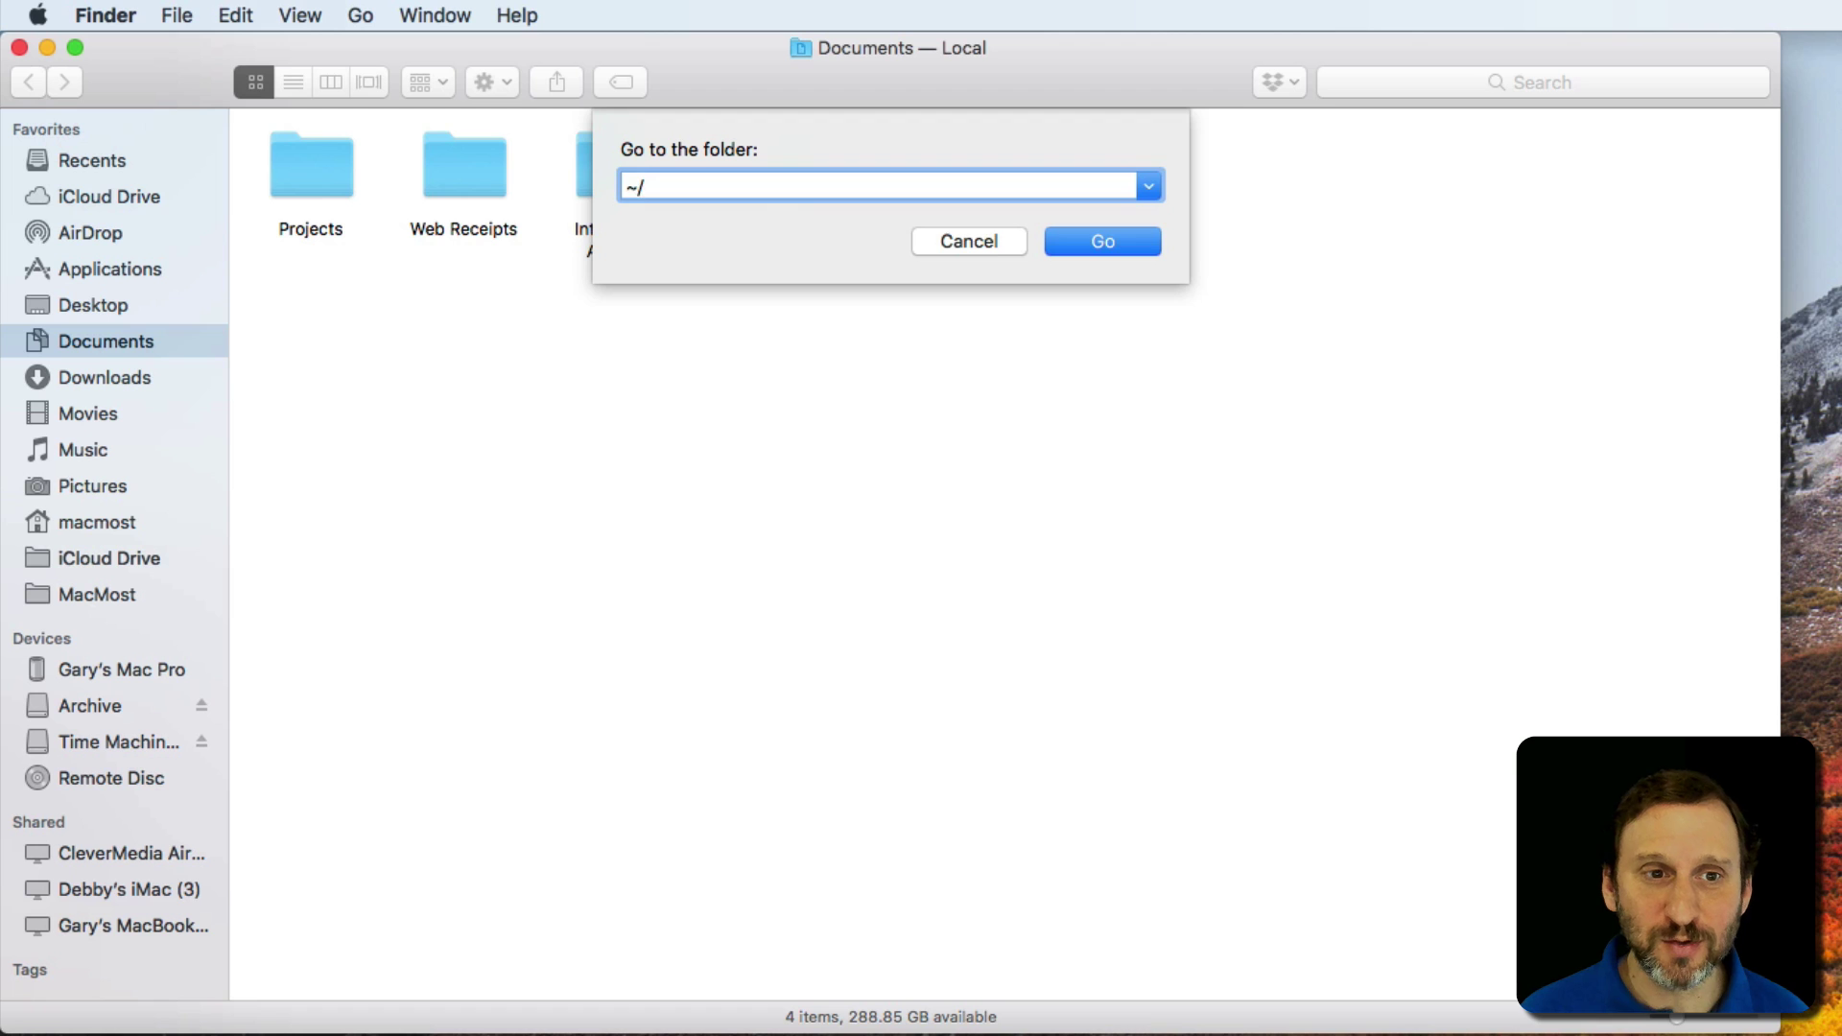
text(Docu)
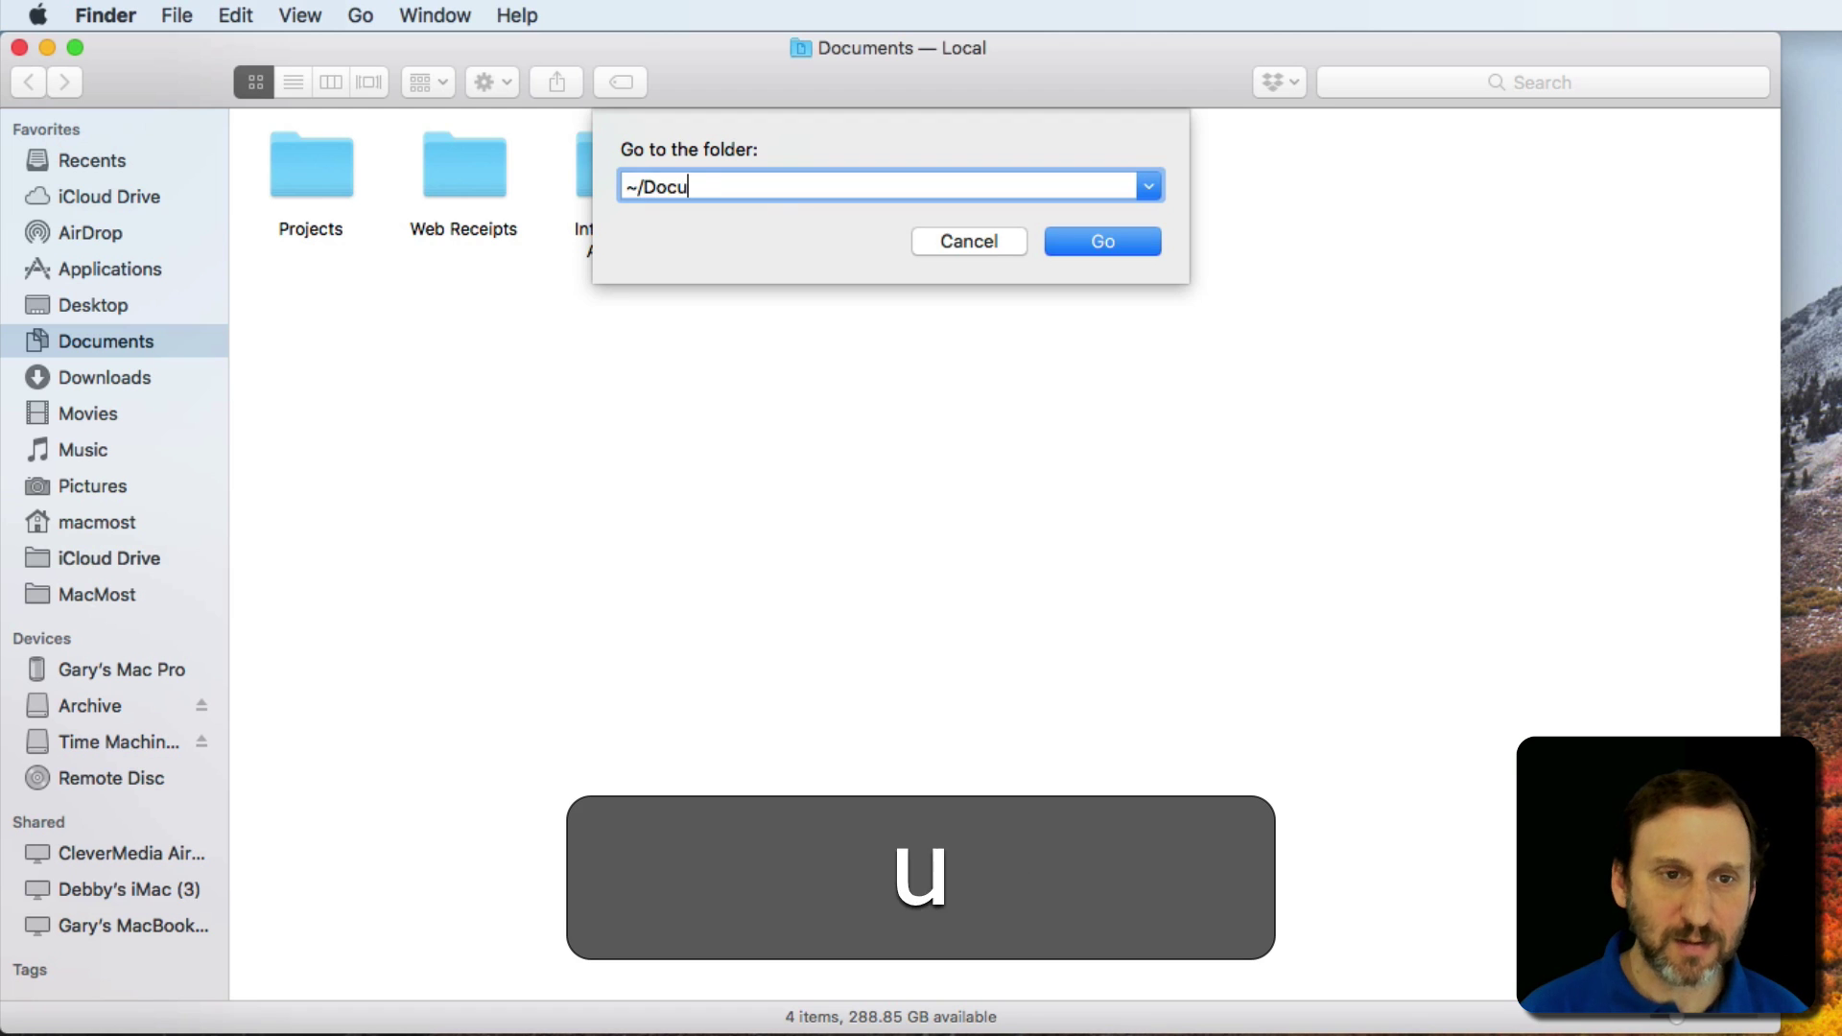
text(ments)
key(Return)
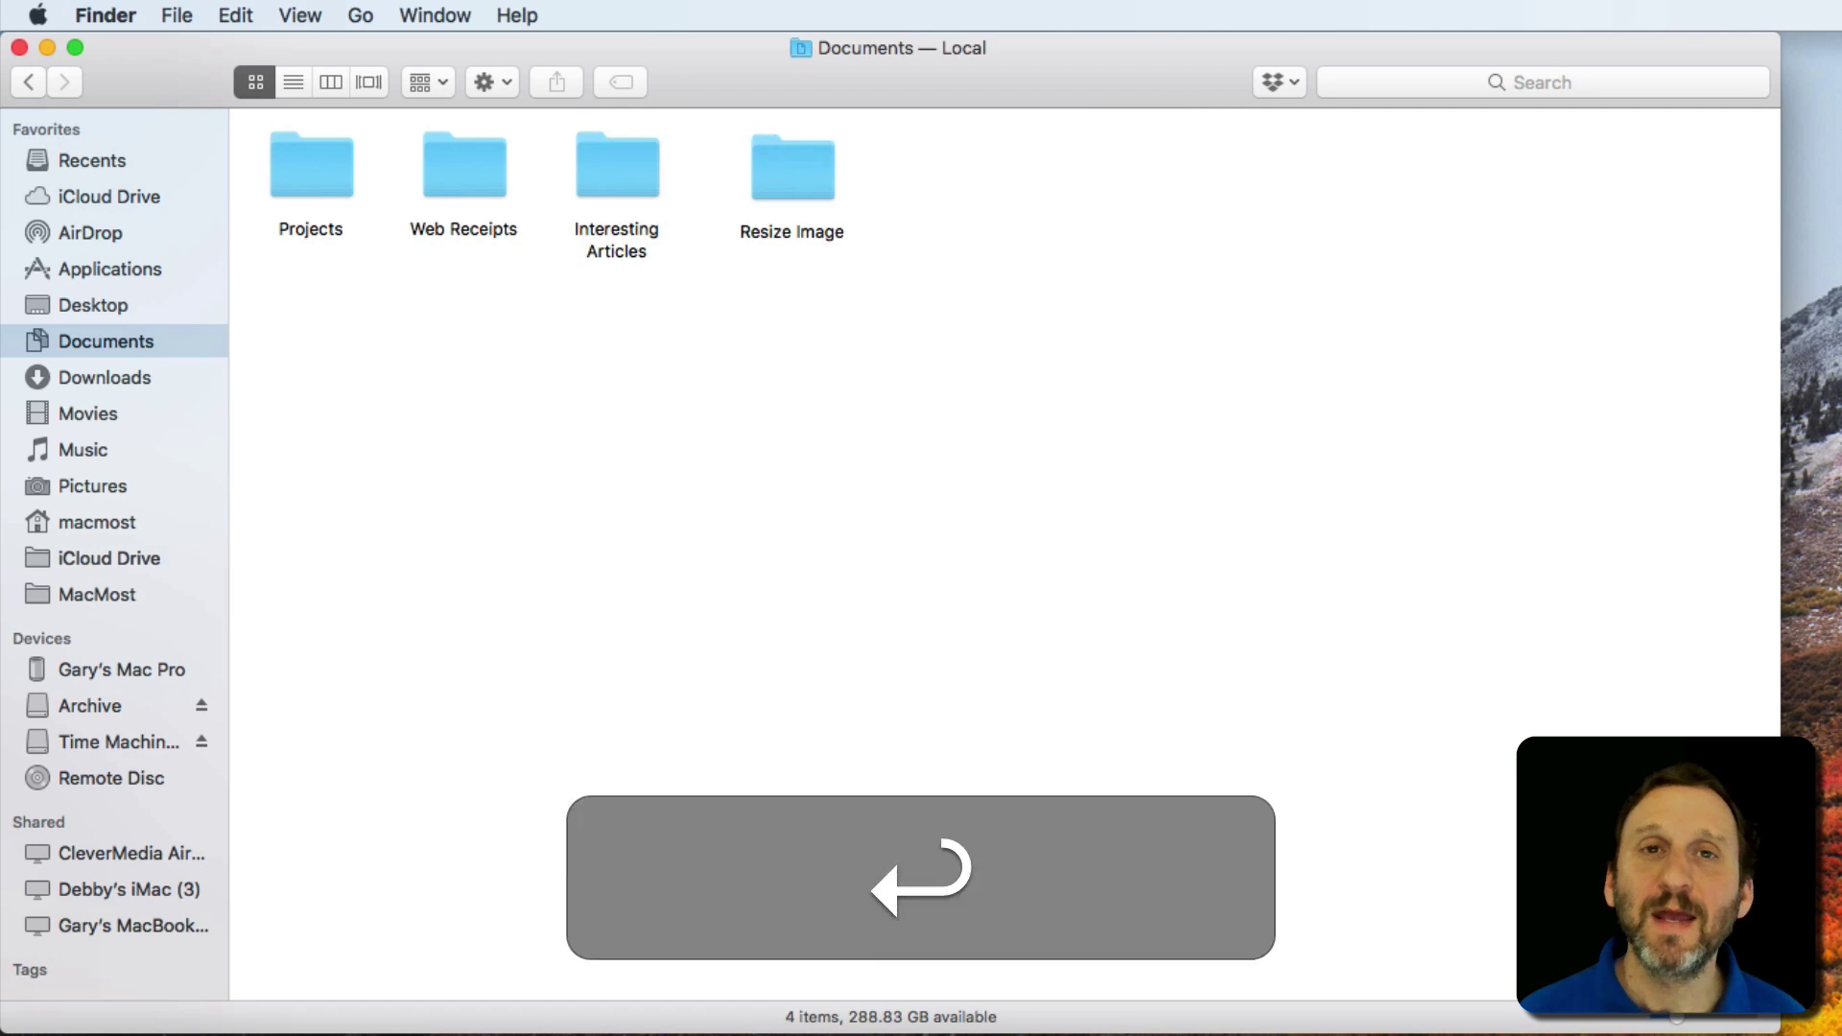
Use Go to Folder with the partial path ~/d, choose Downloads among the suggested completions, and open ~/Downloads
key(shift+super)
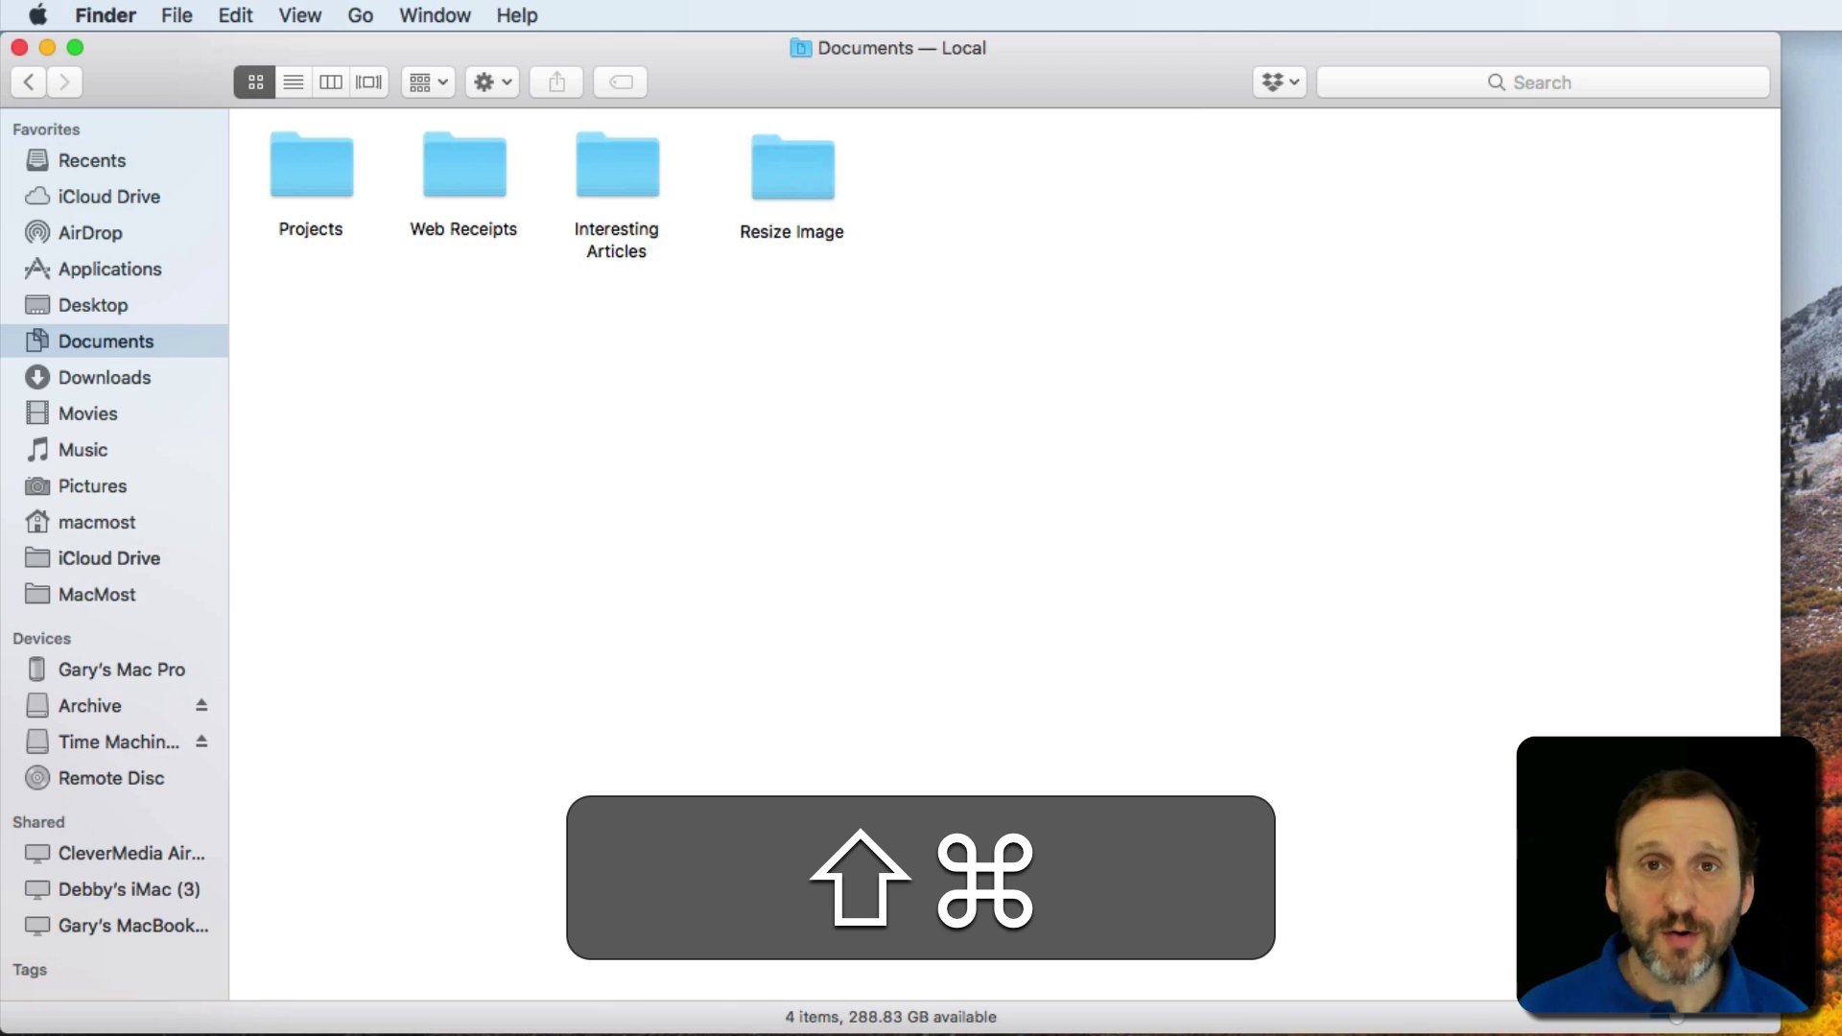
key(shift+super+g)
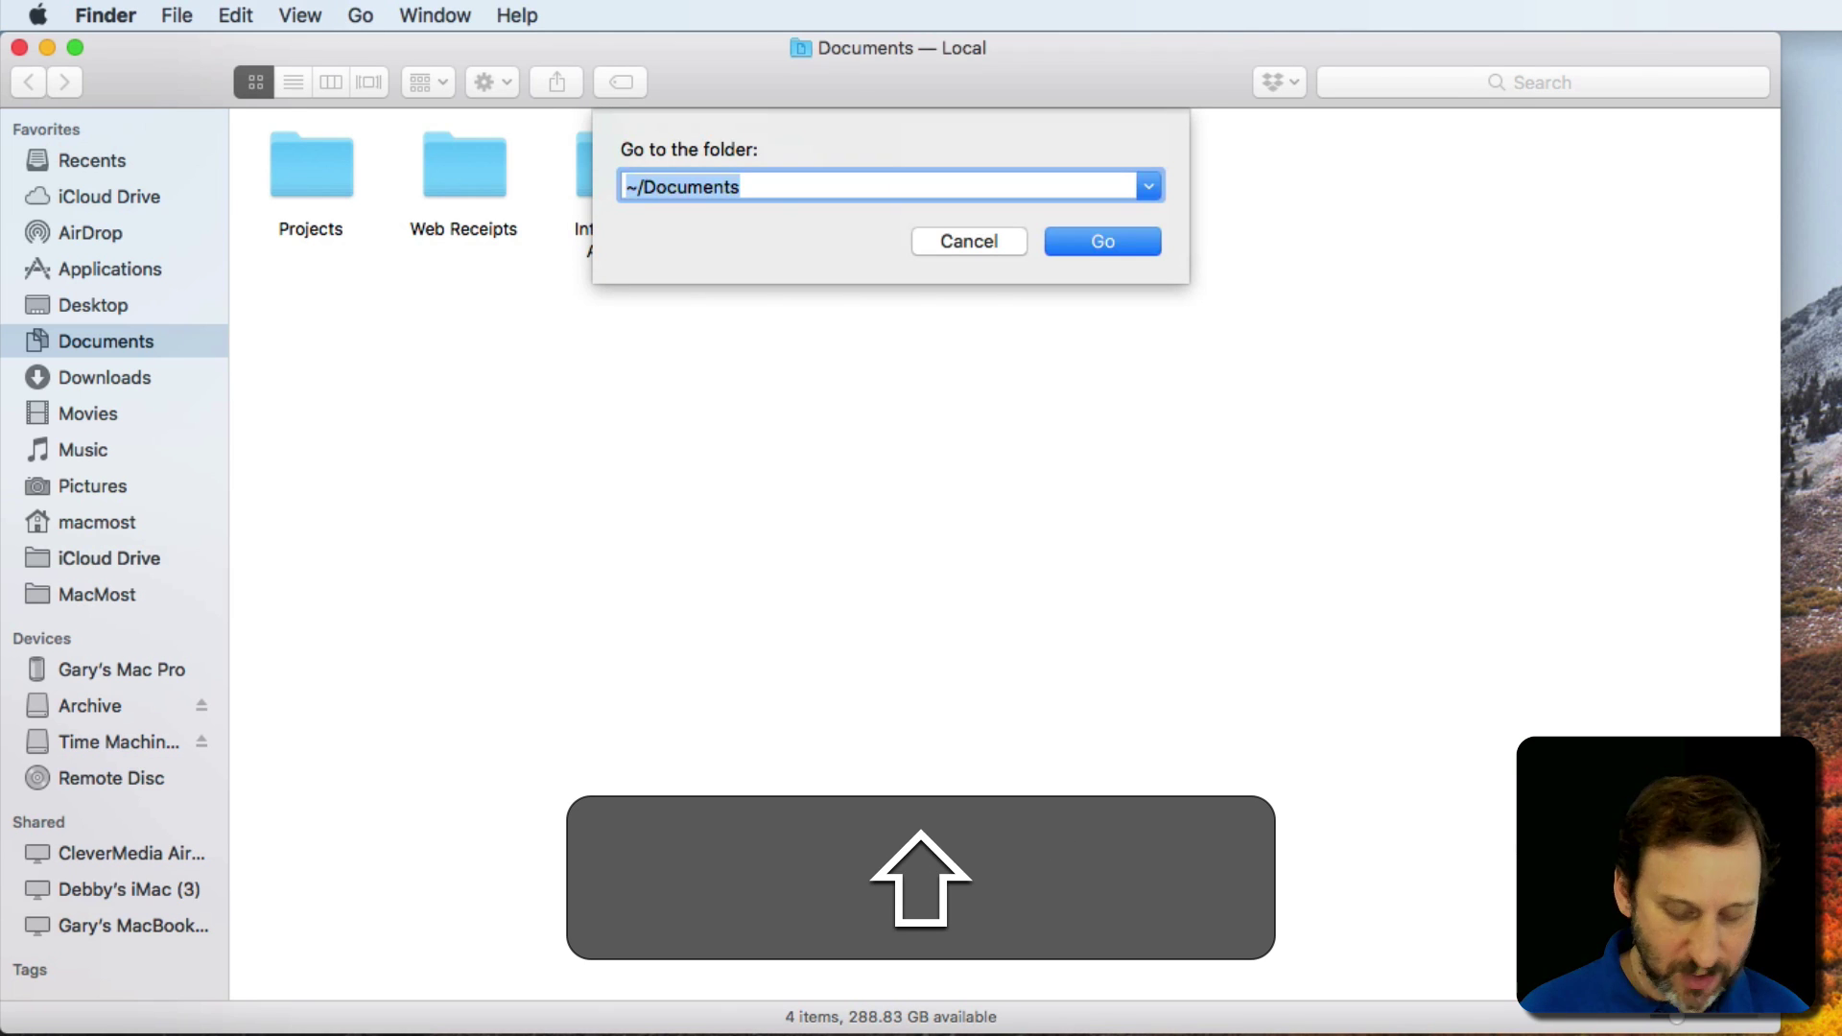
text(~/)
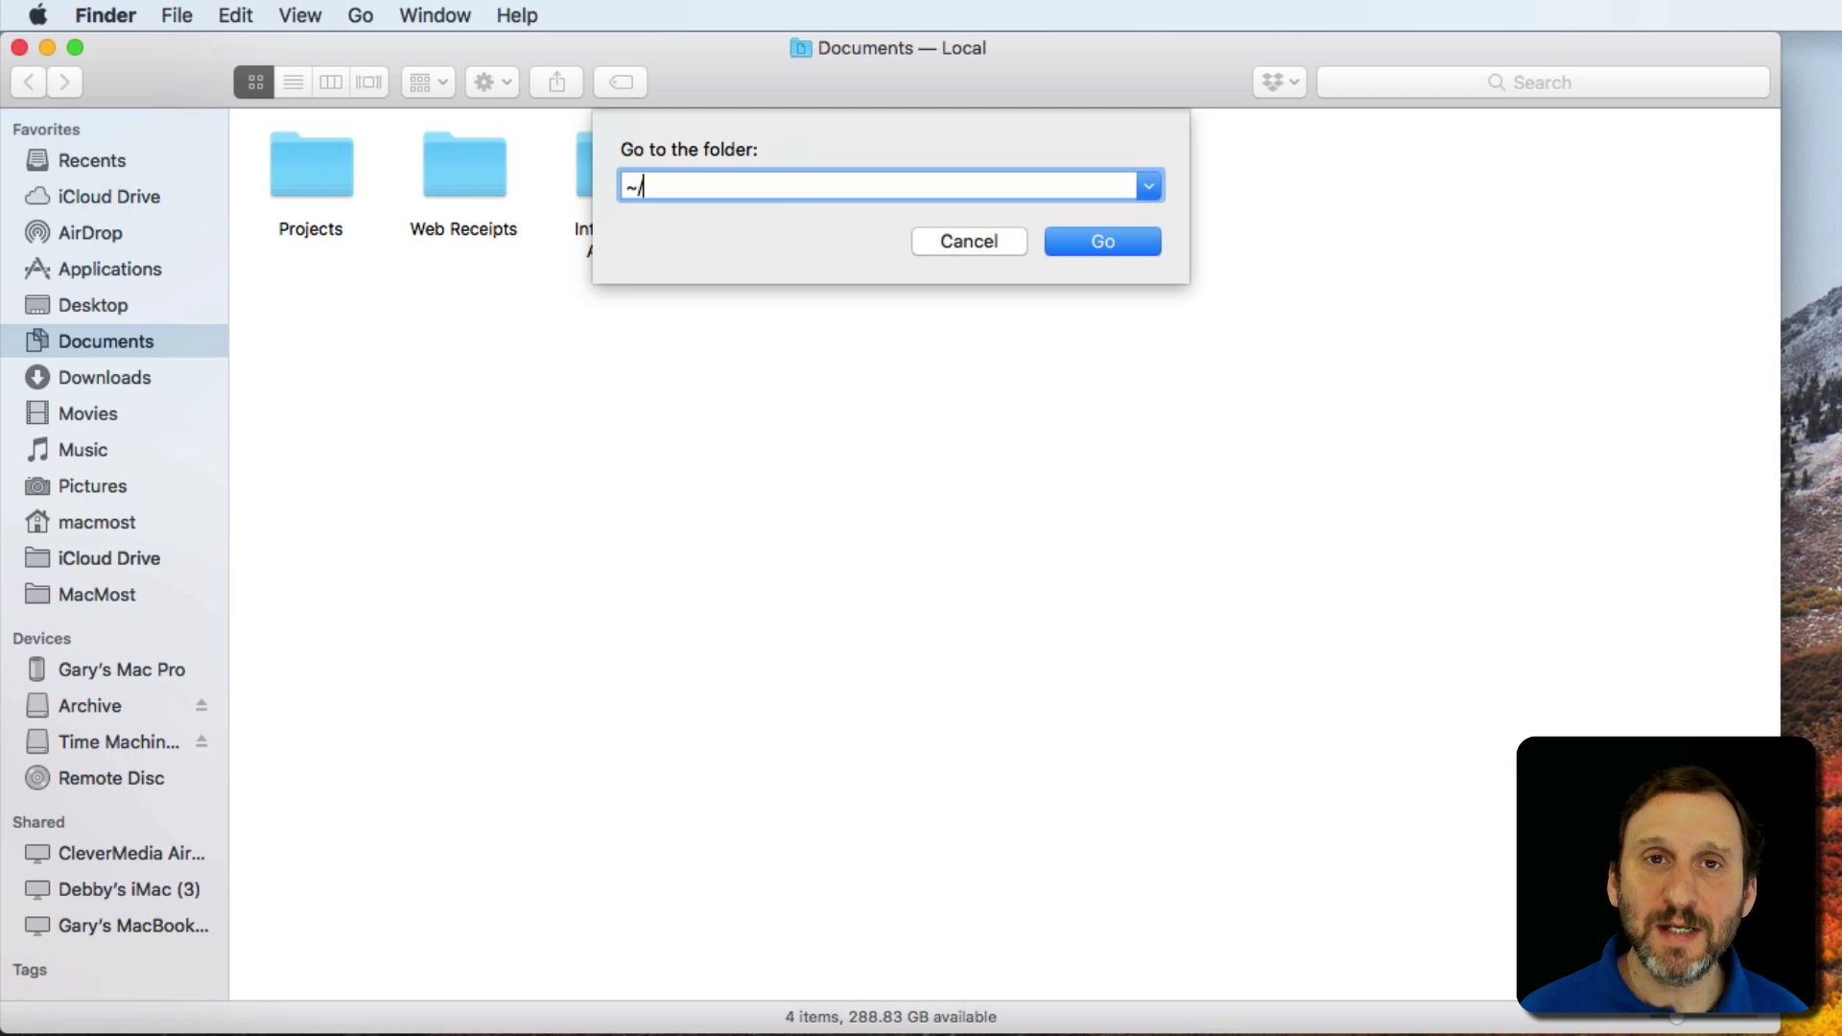
text(d)
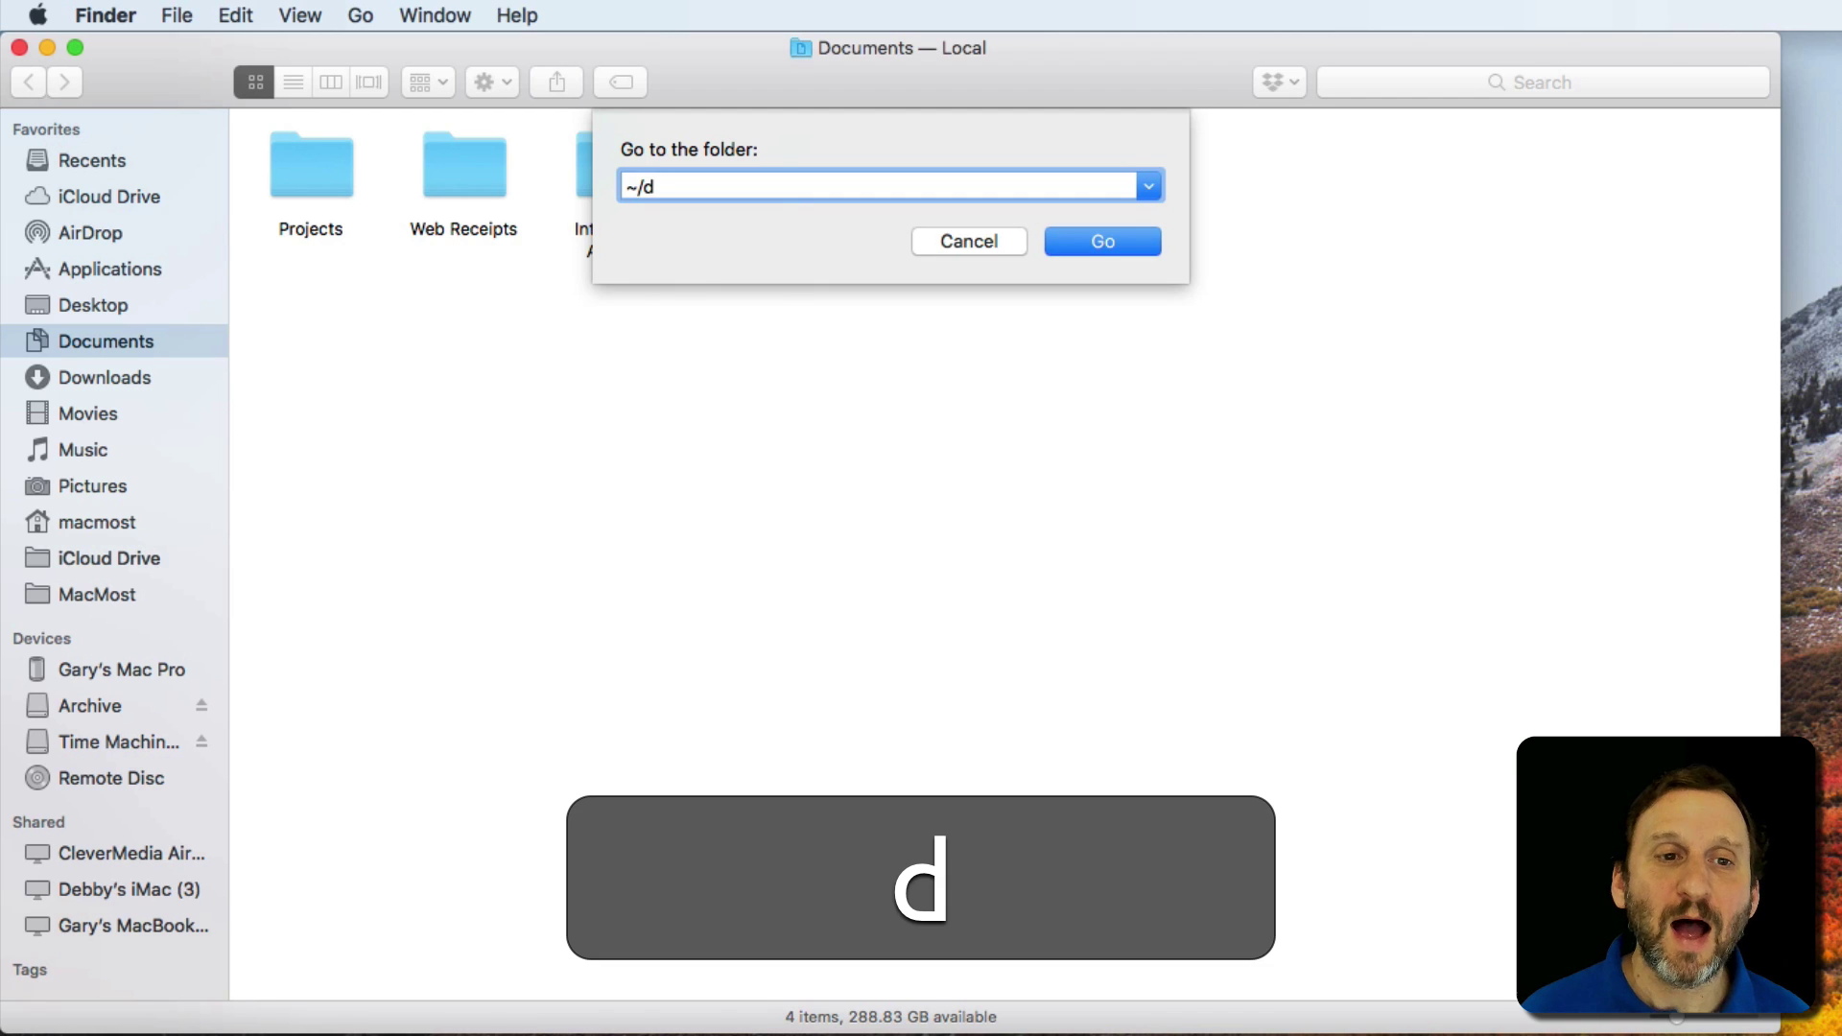
key(Down)
key(Down)
key(Down)
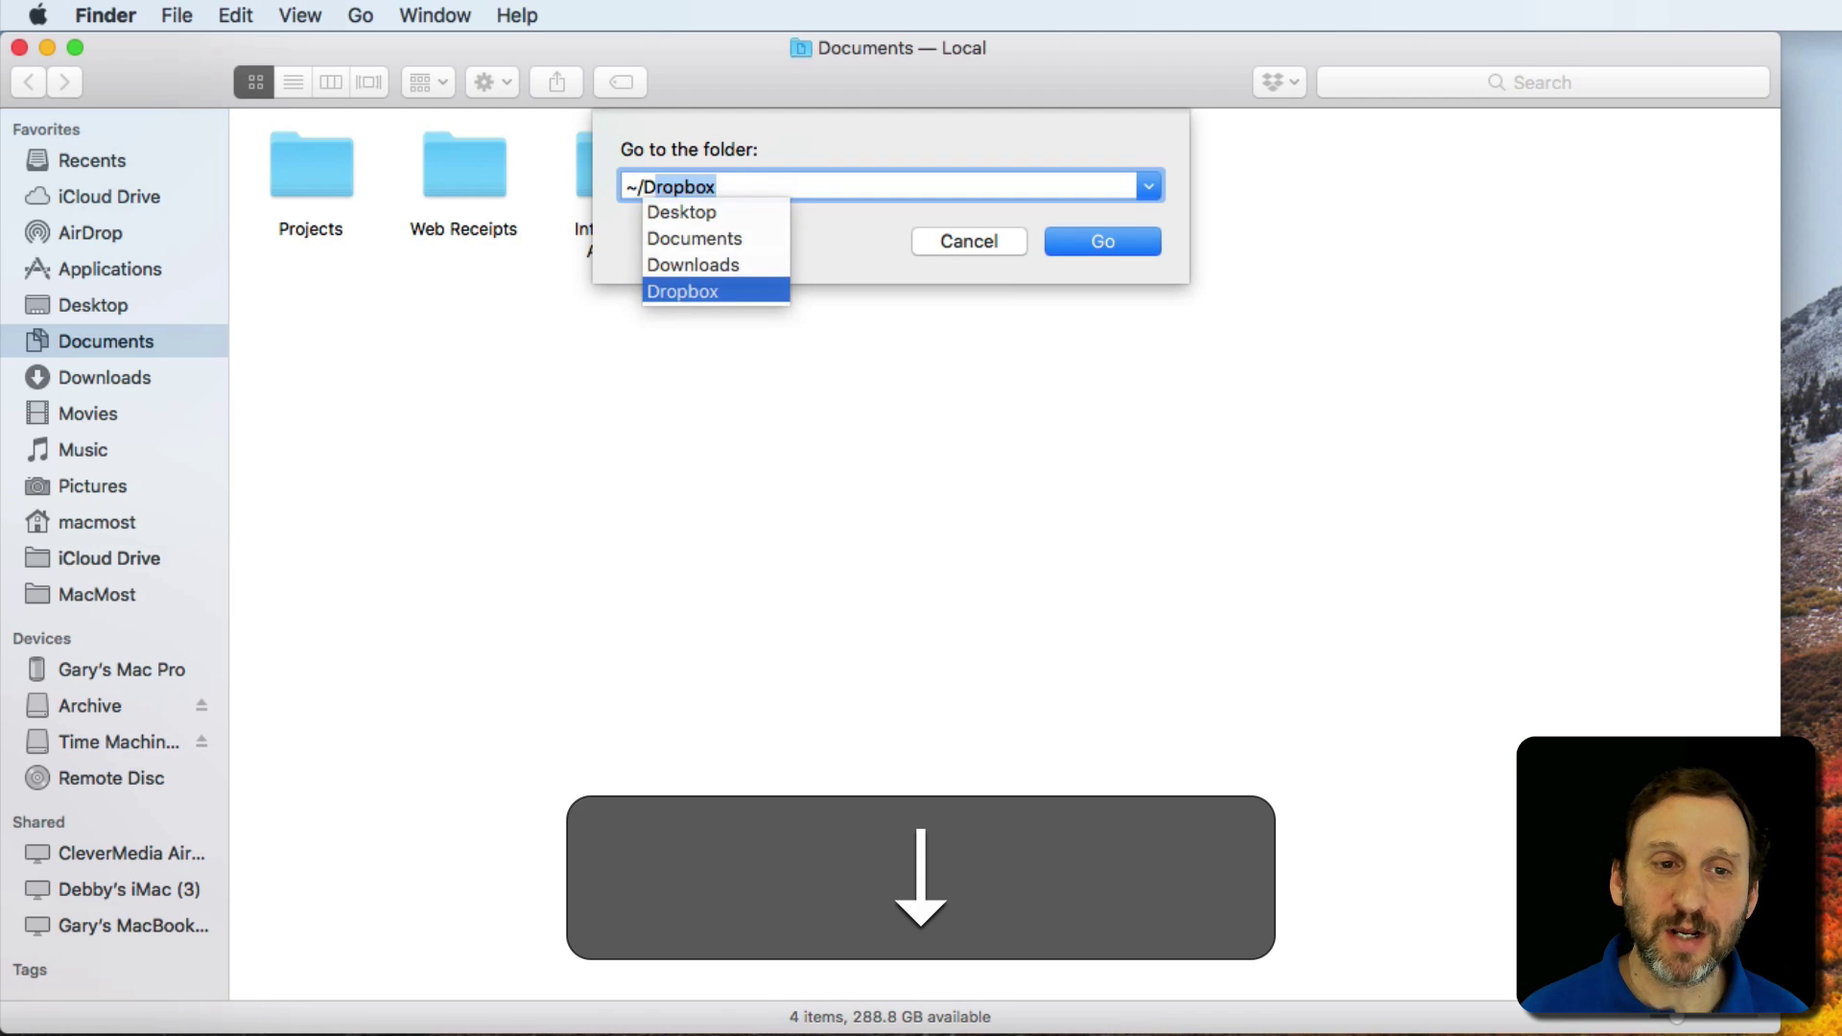
key(Up)
key(Up)
key(Up)
key(Down)
key(Down)
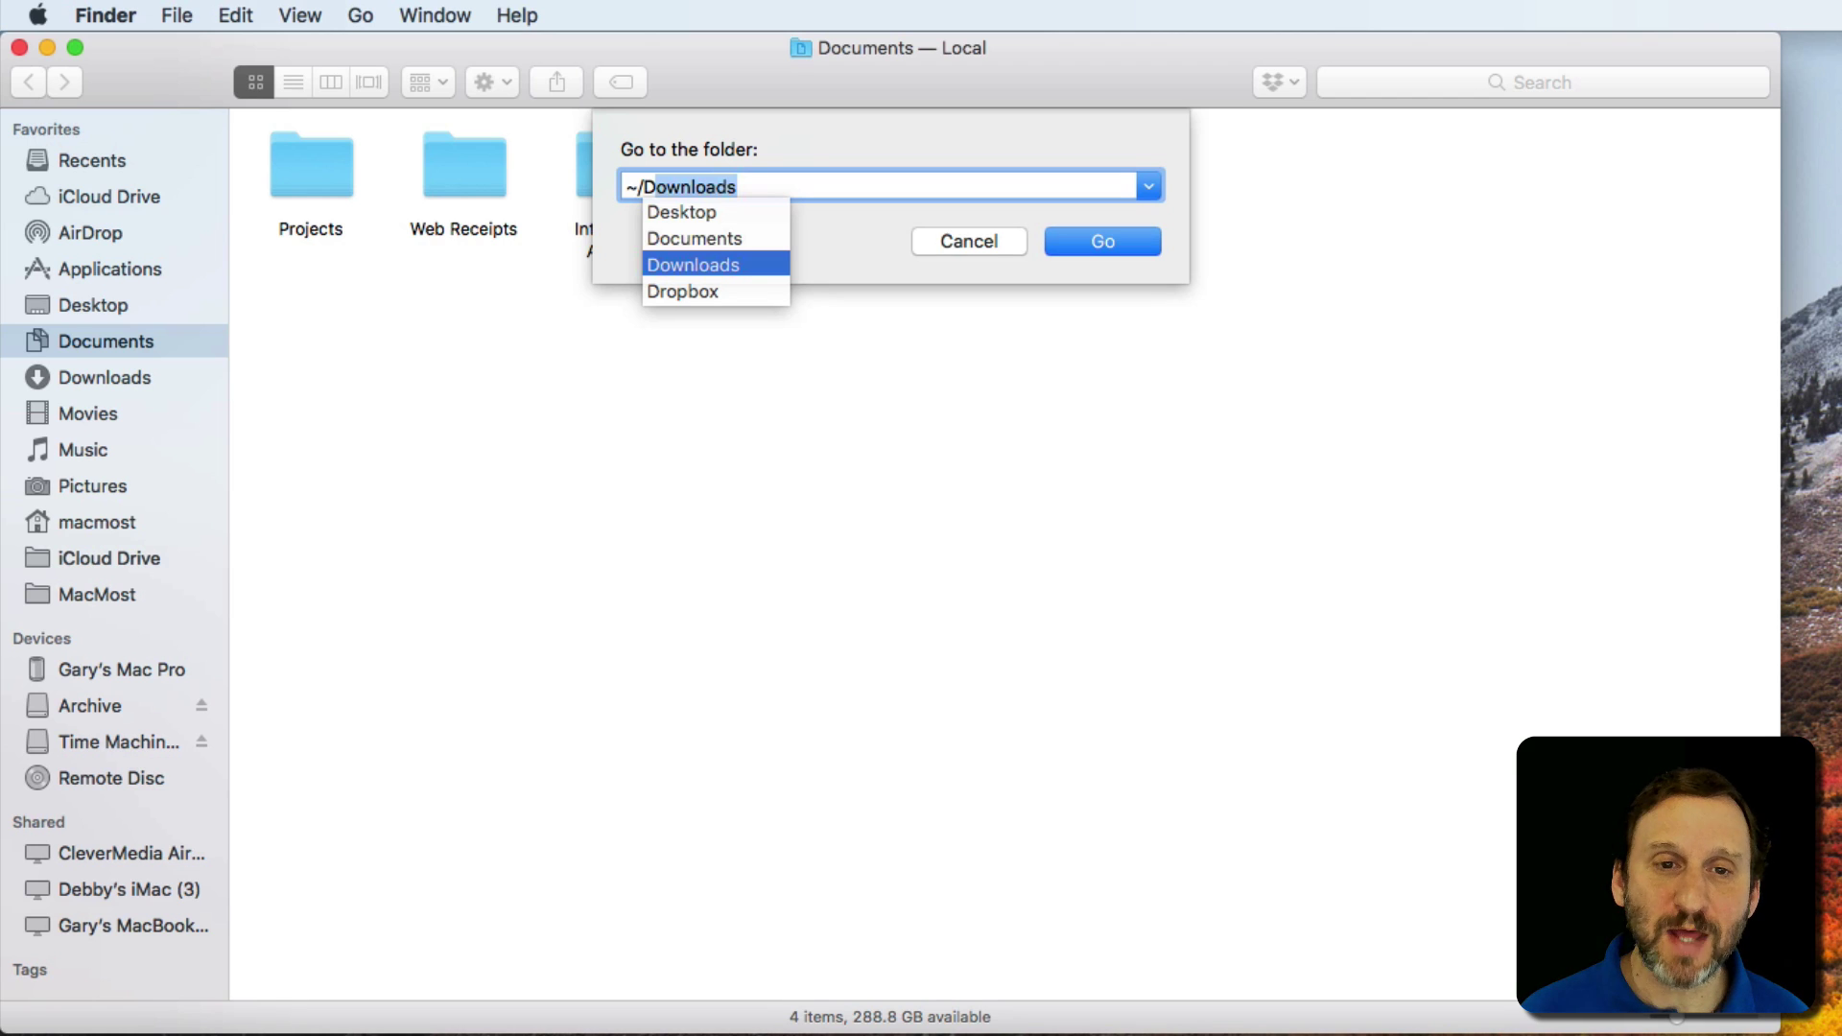
key(Return)
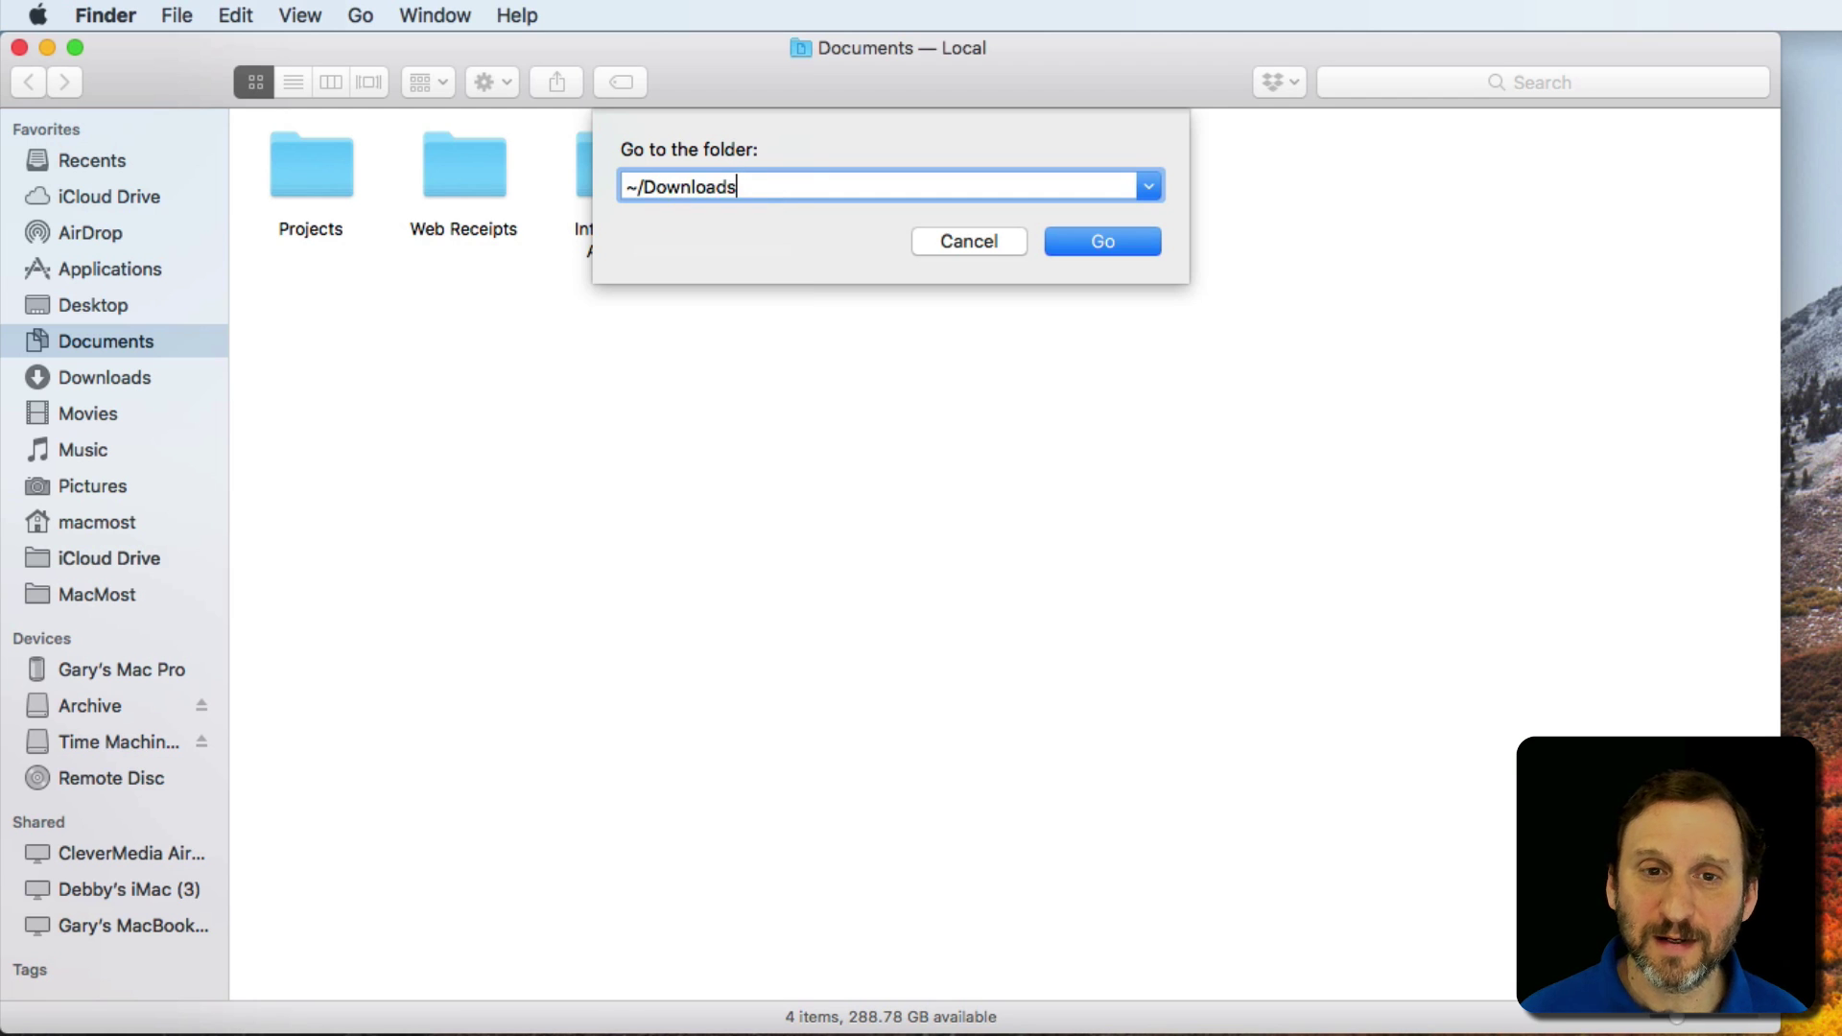
key(Return)
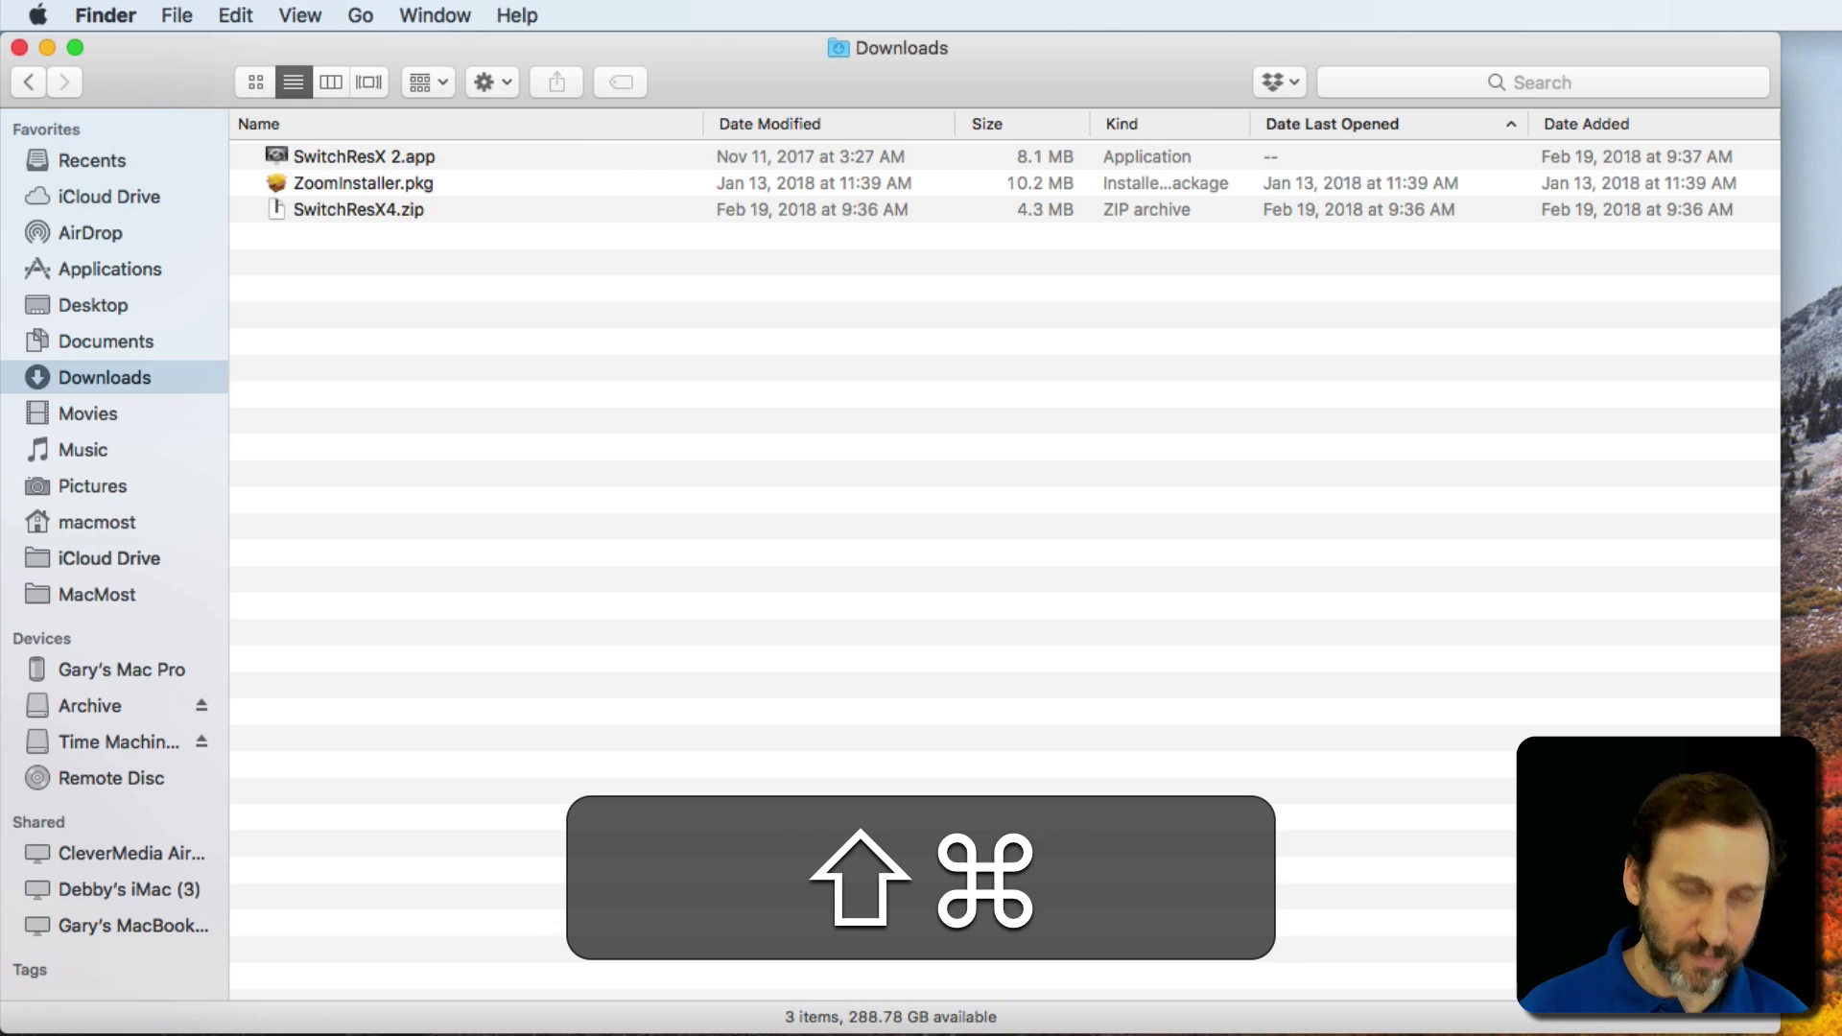
Begin a new Go to Folder path at the home folder with ~/
key(shift+super+g)
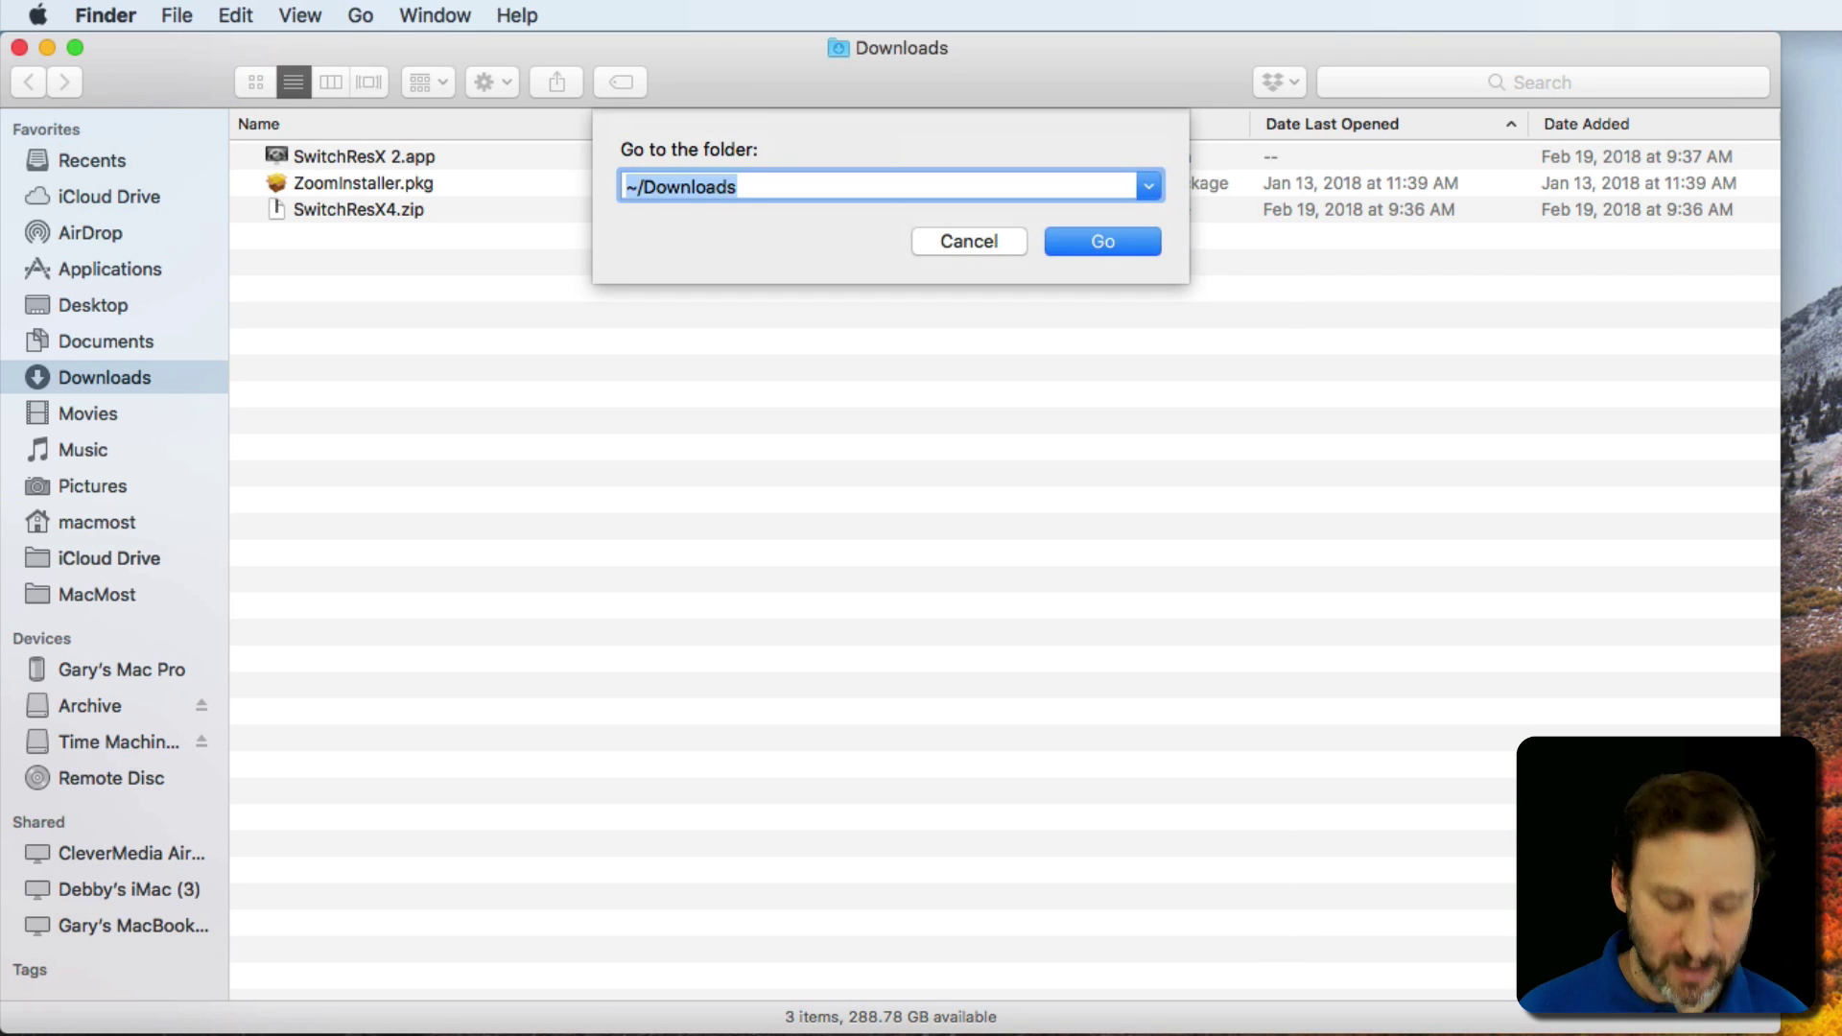
text(~/)
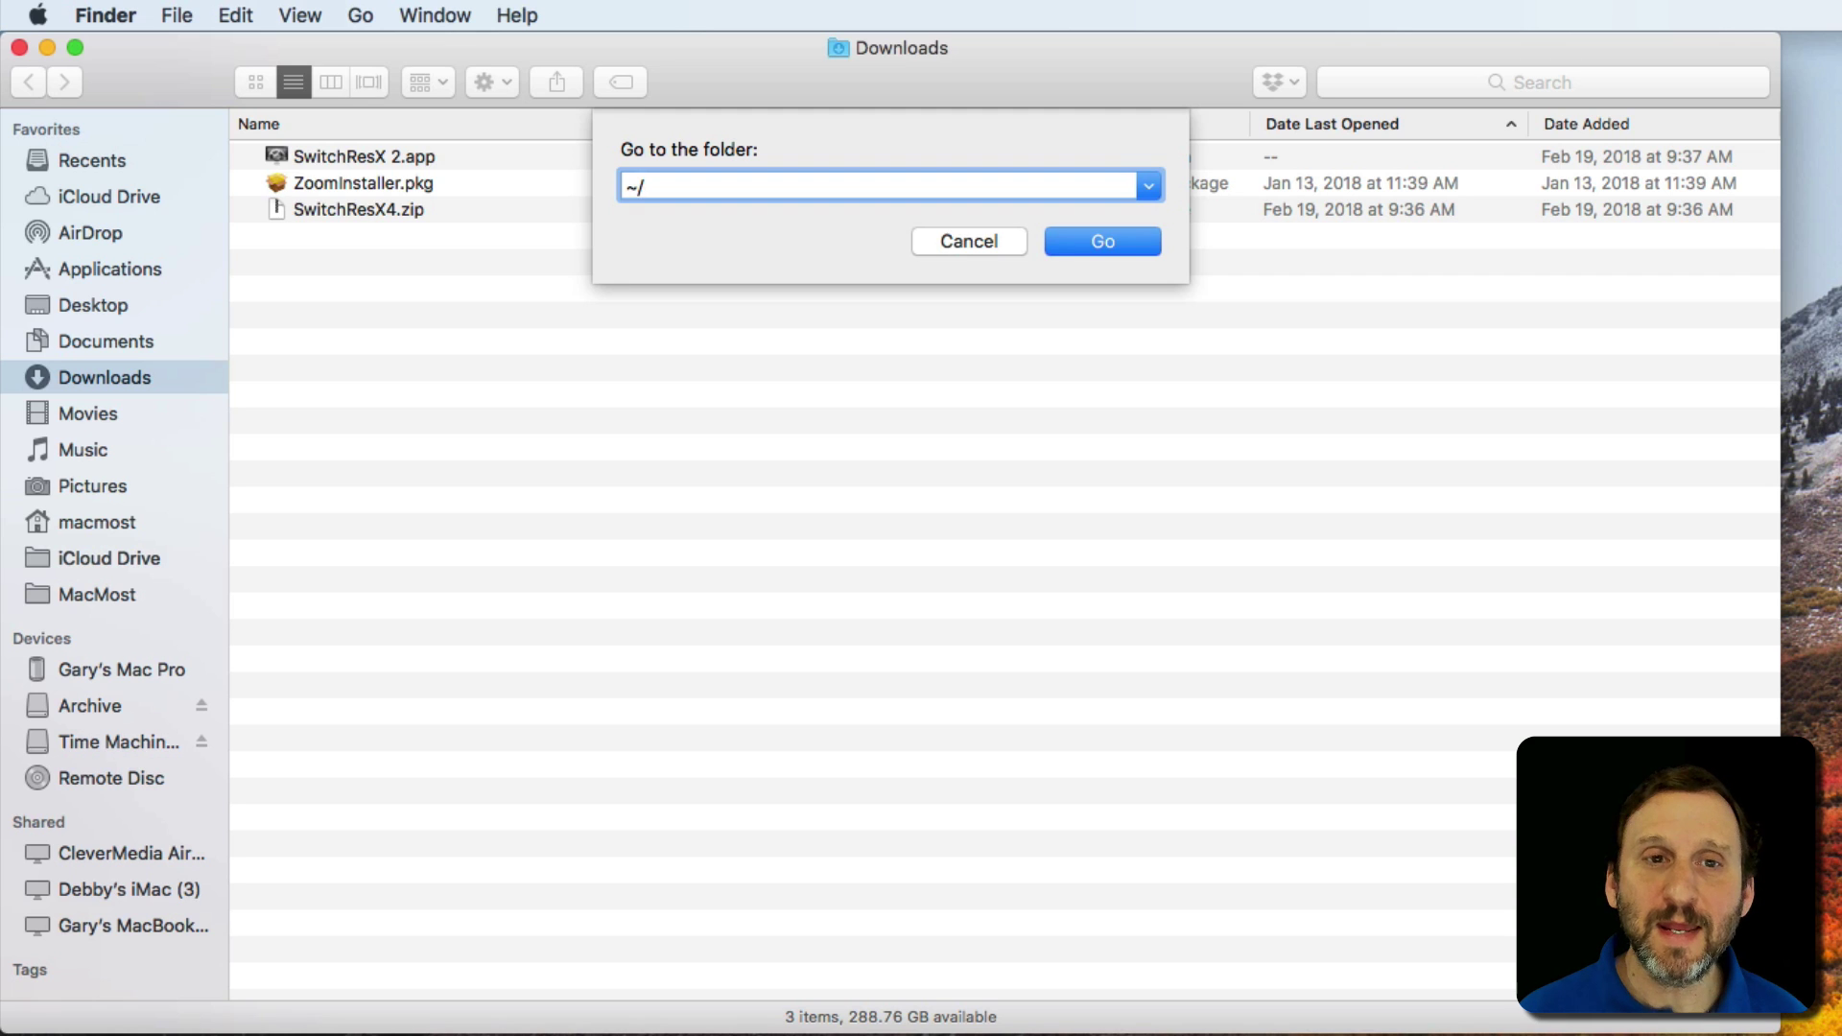
Autocomplete the letter d to make the path ~/Desktop/, and clear it back to ~/
text(d)
key(Tab)
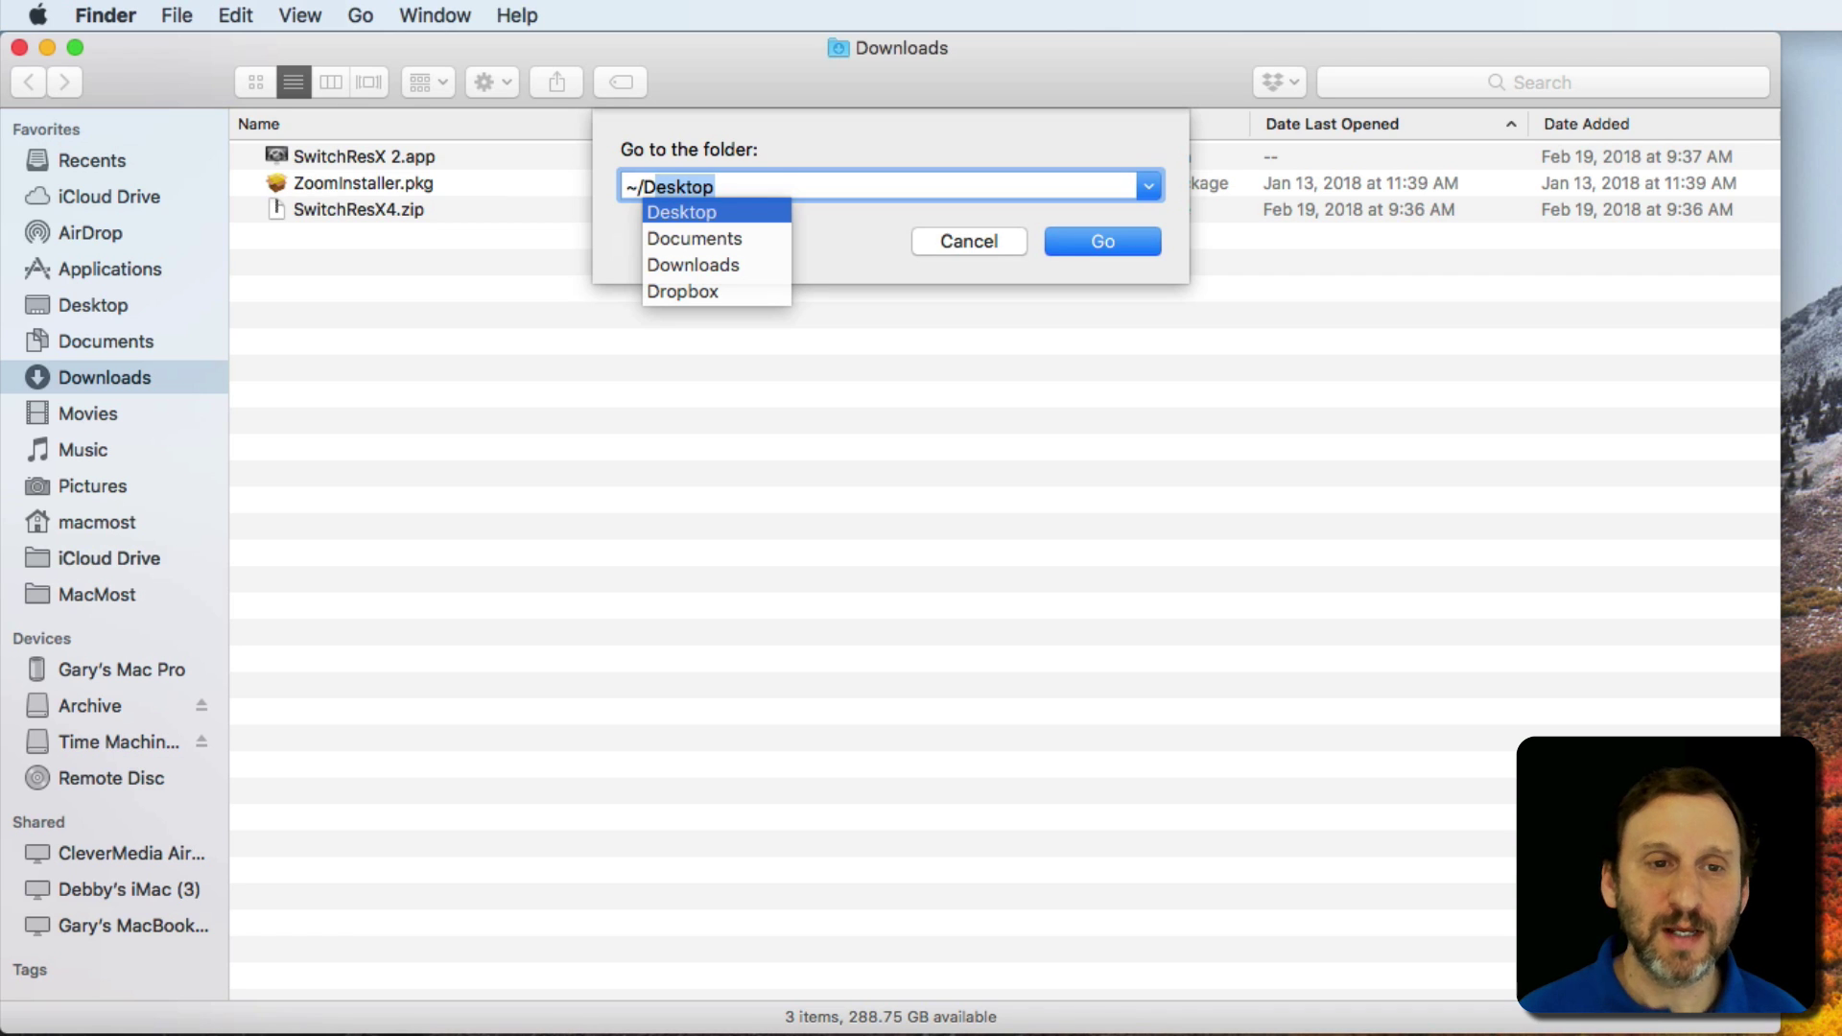
key(Tab)
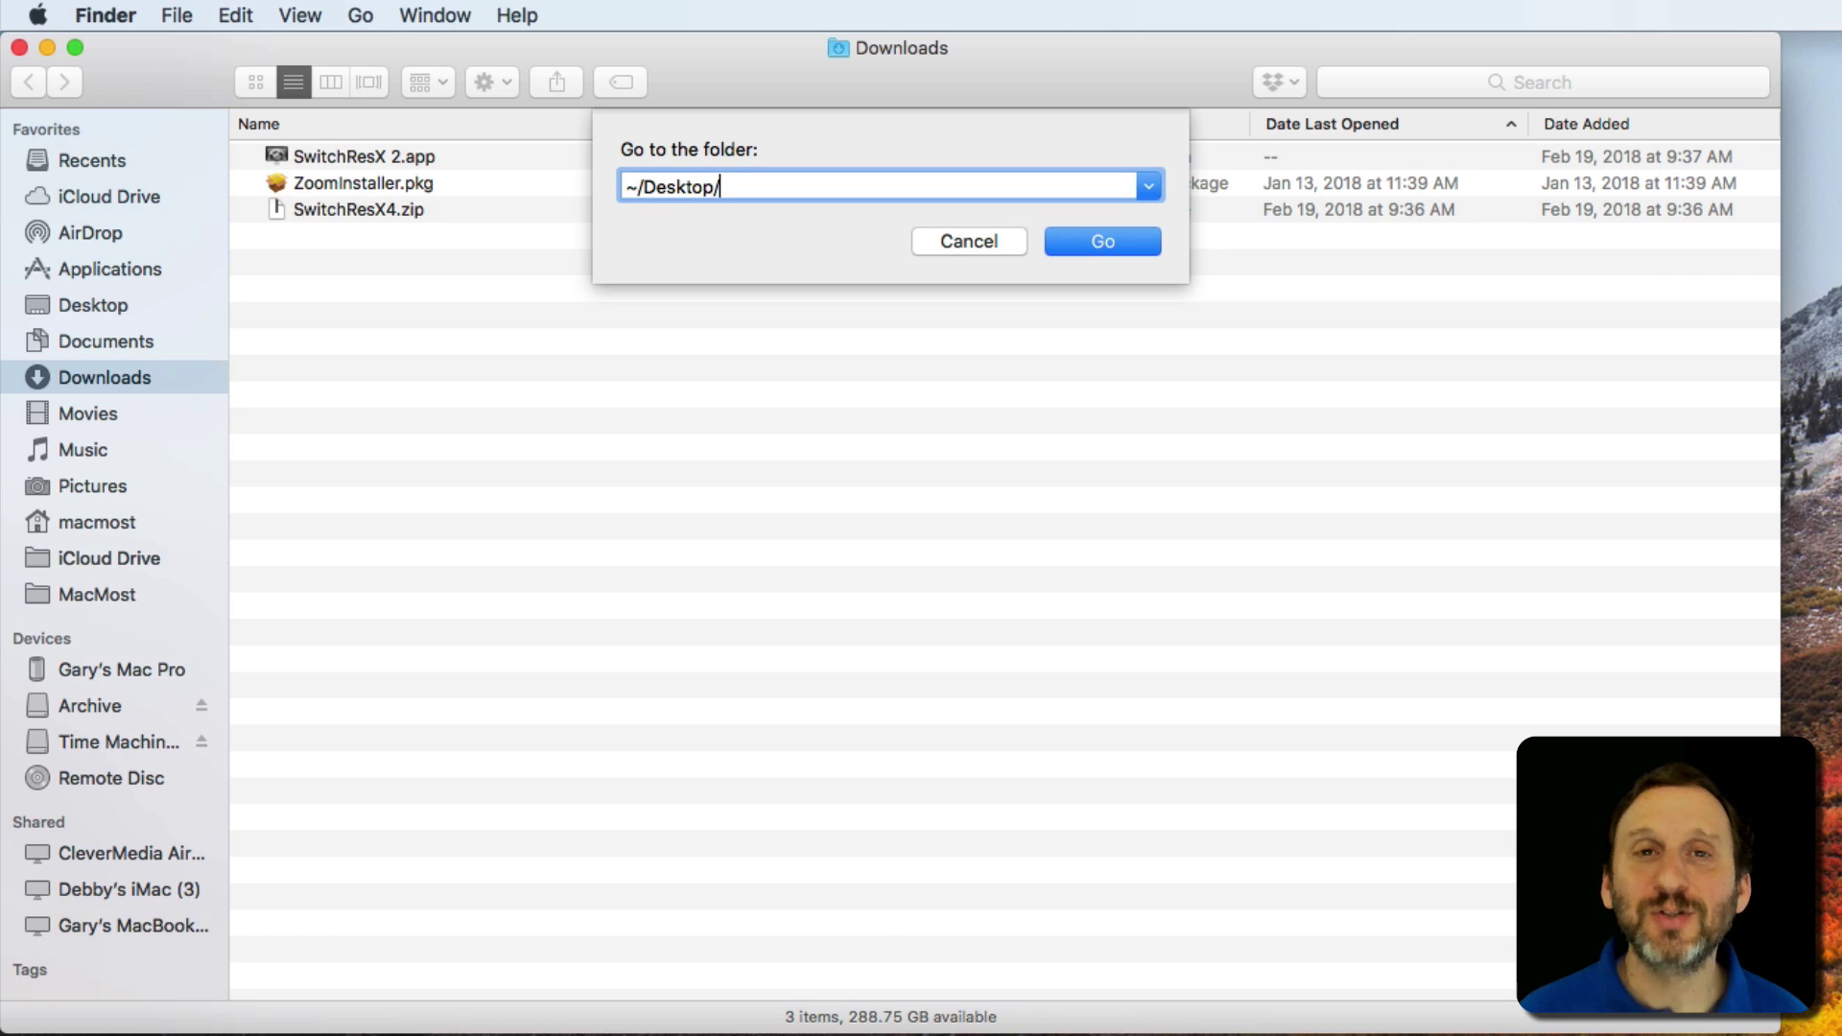
key(BackSpace)
key(BackSpace)
key(BackSpace)
key(BackSpace)
key(BackSpace)
key(BackSpace)
key(BackSpace)
key(shift+BackSpace)
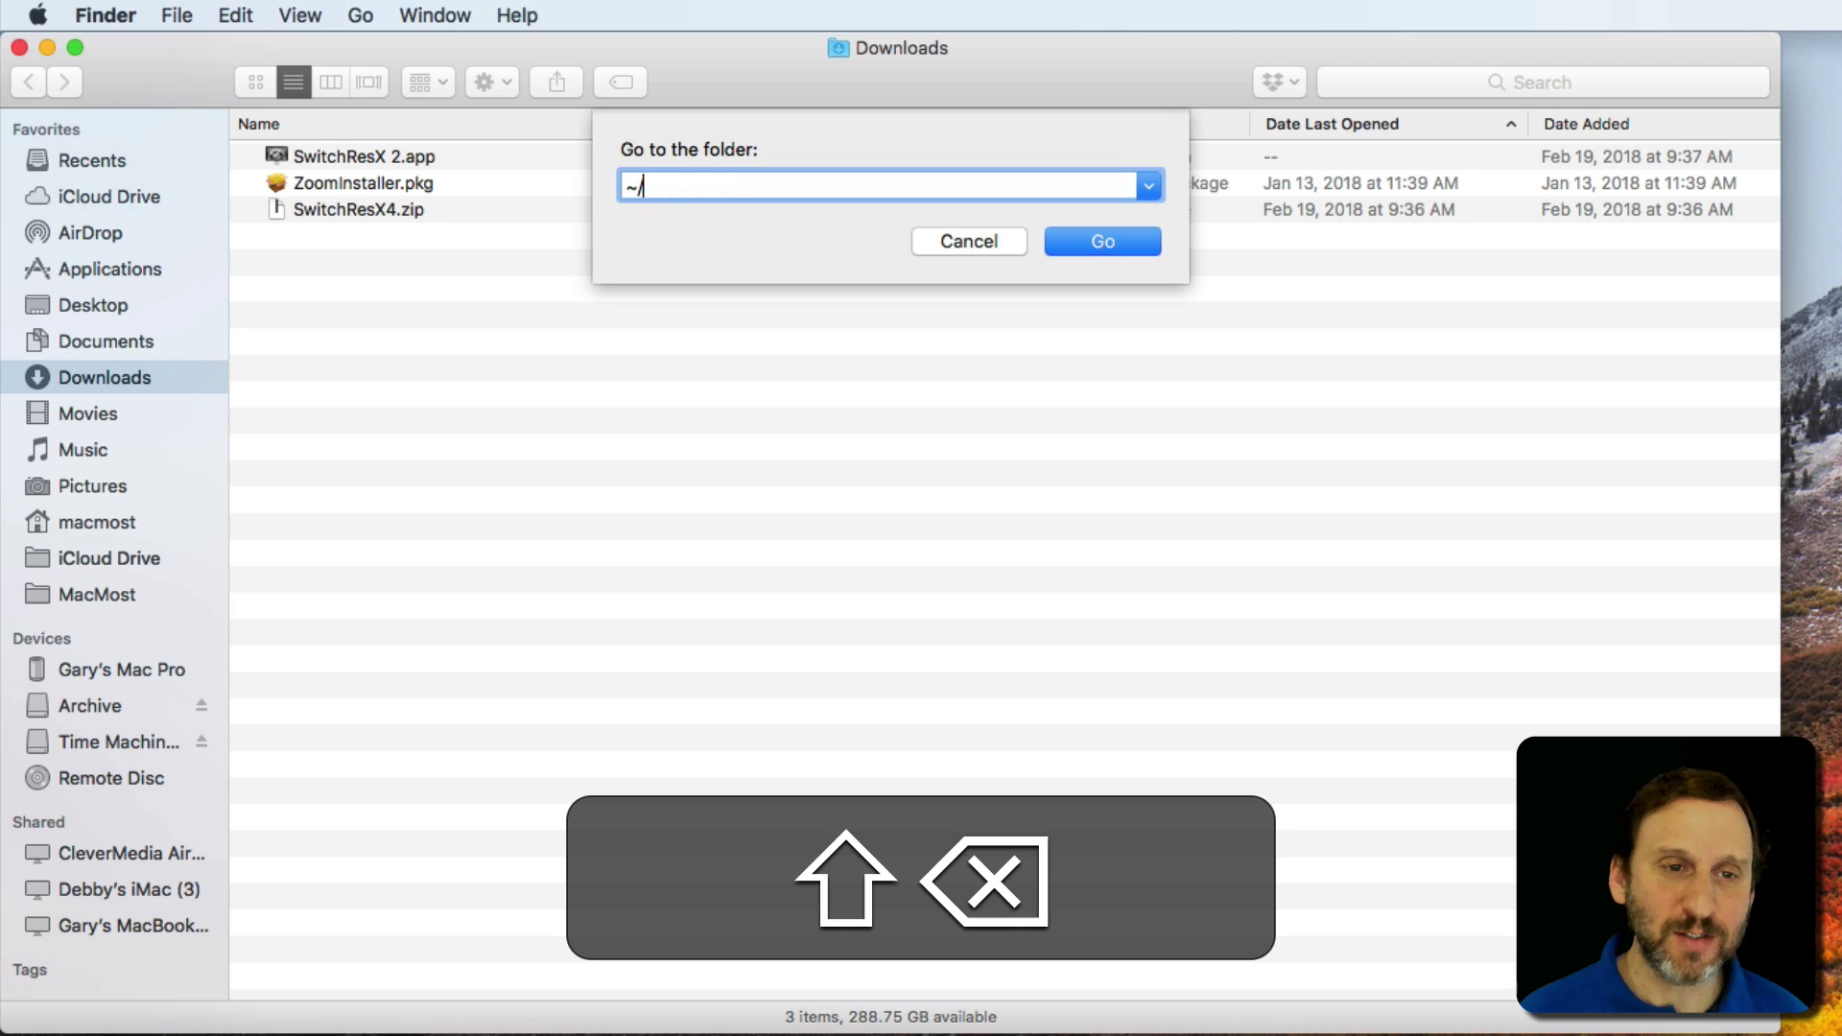
Extend the home path to ~/Documents/ by accepting the Documents suggestion
text(Desktop)
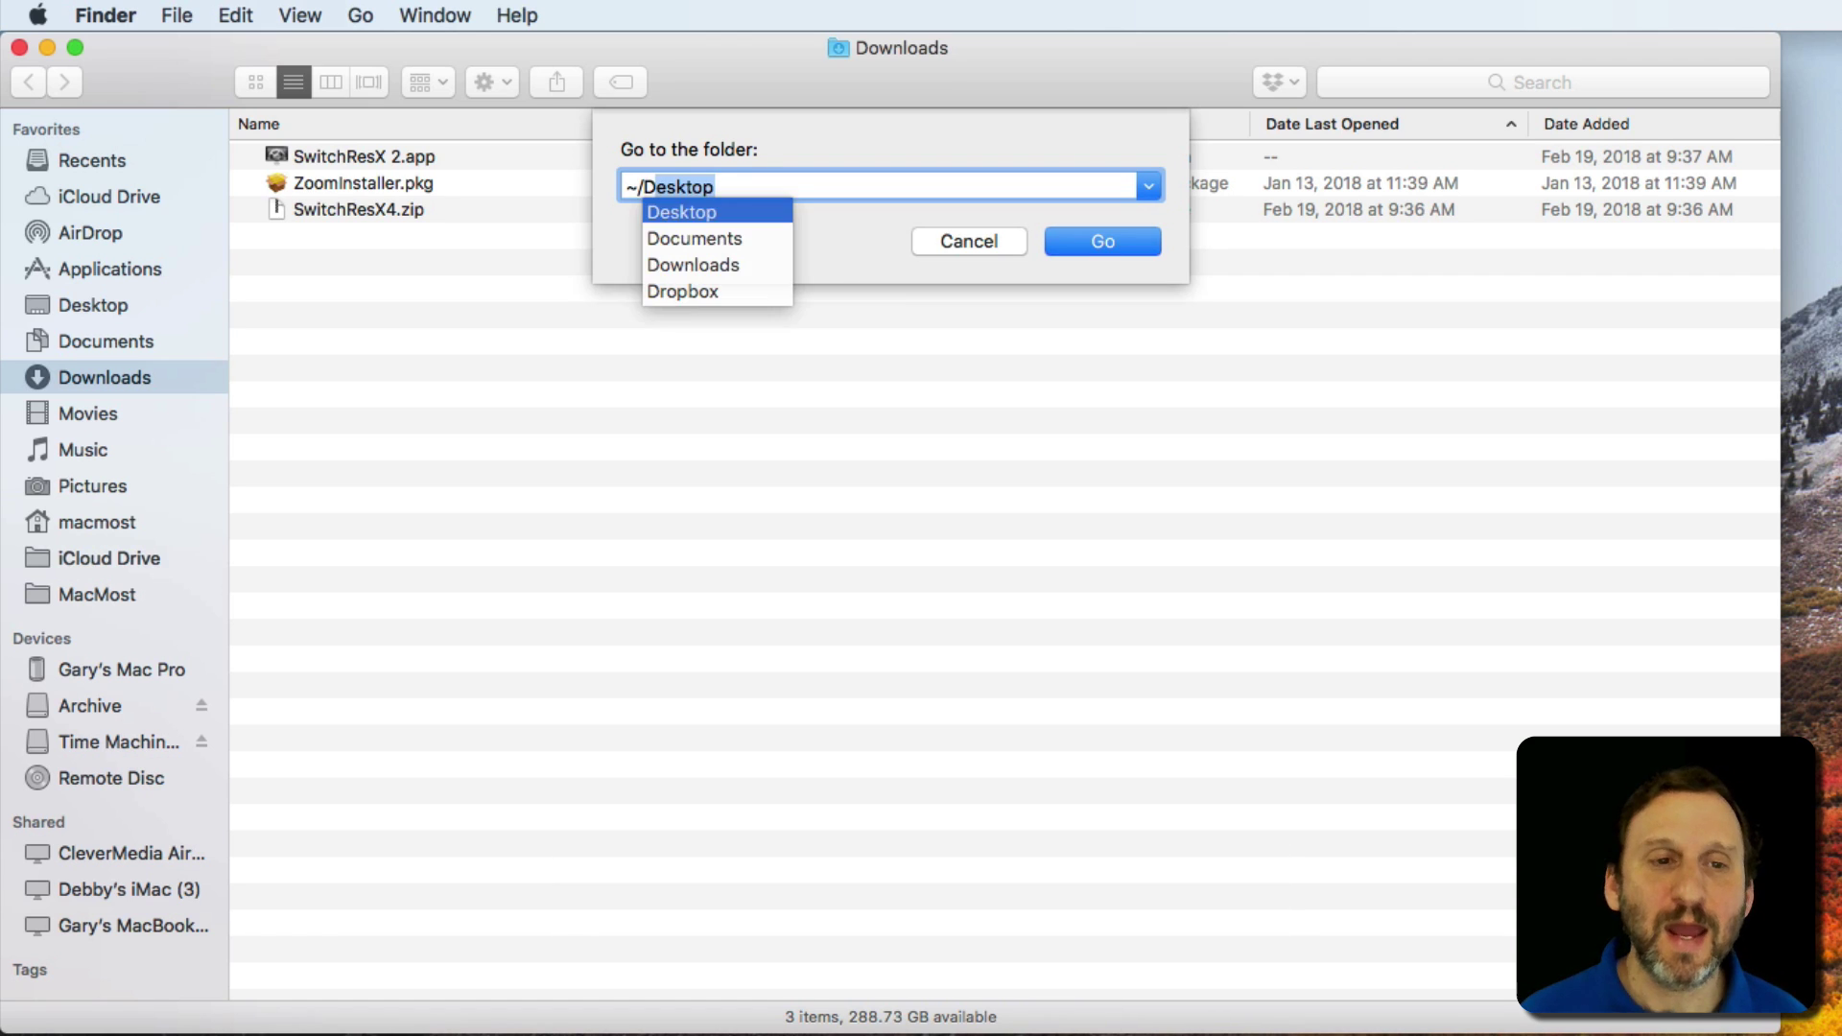
key(Down)
key(Tab)
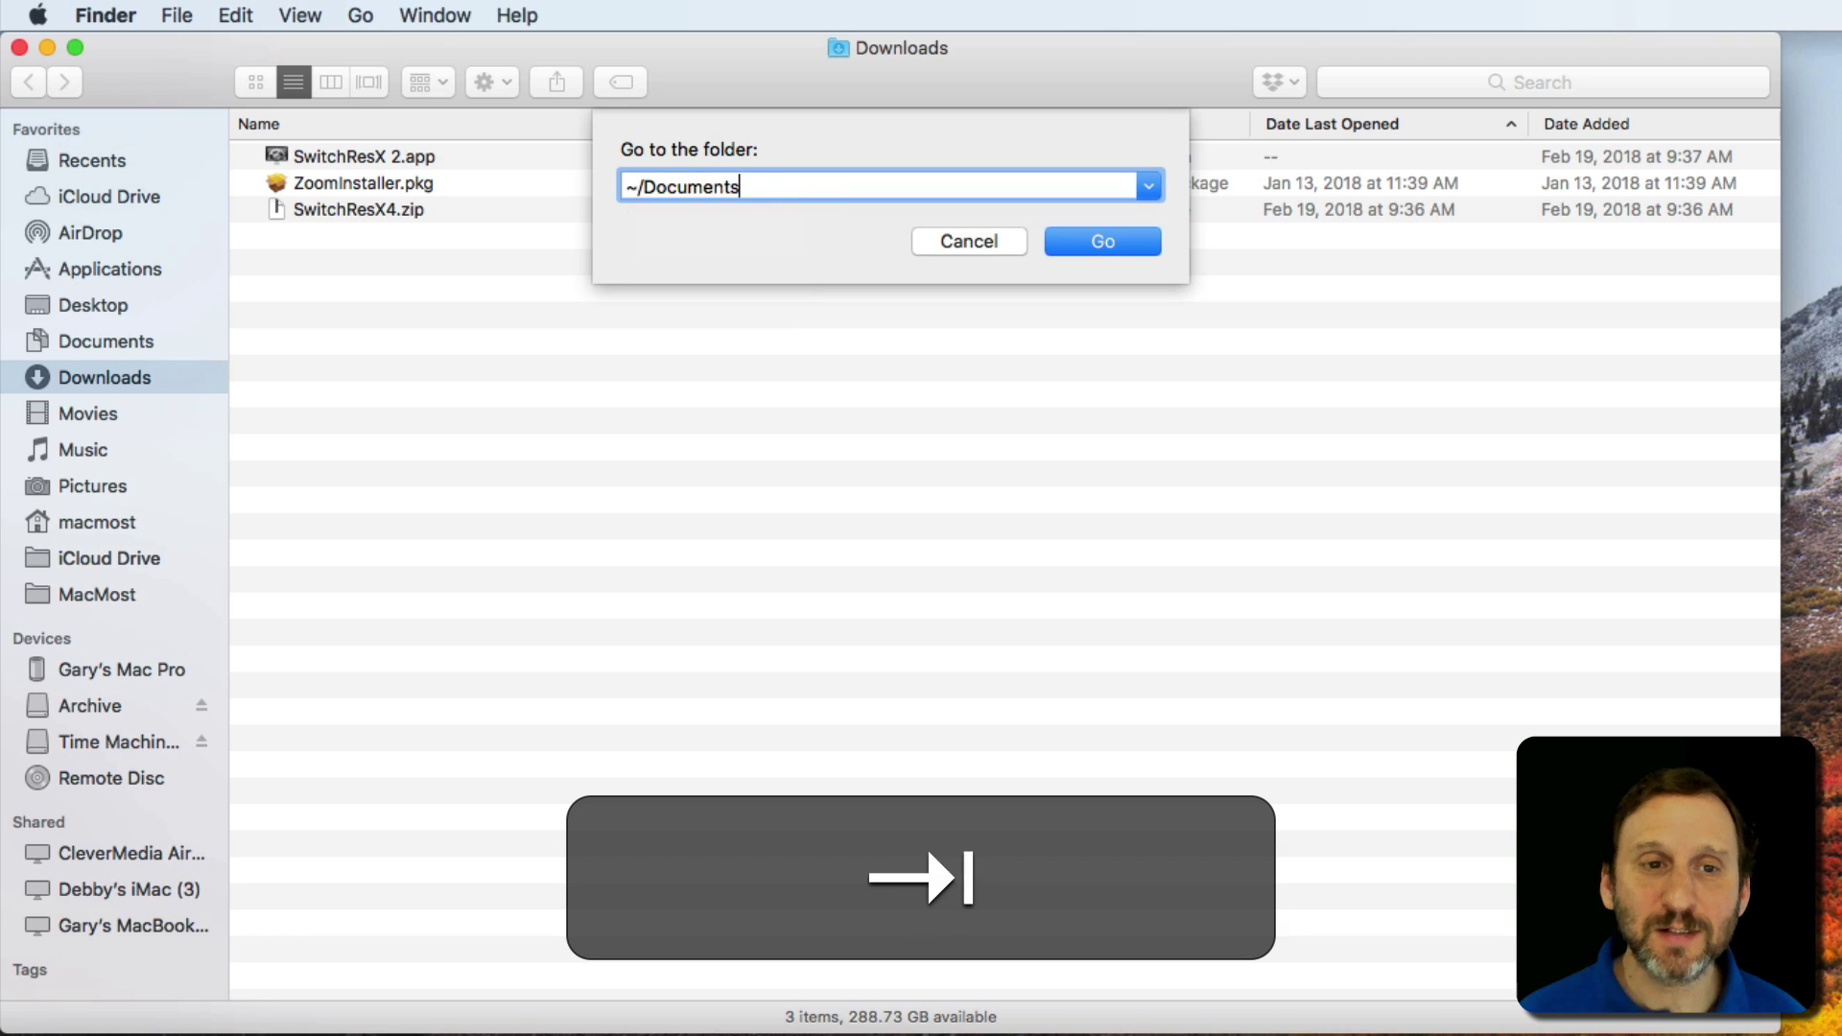
key(Tab)
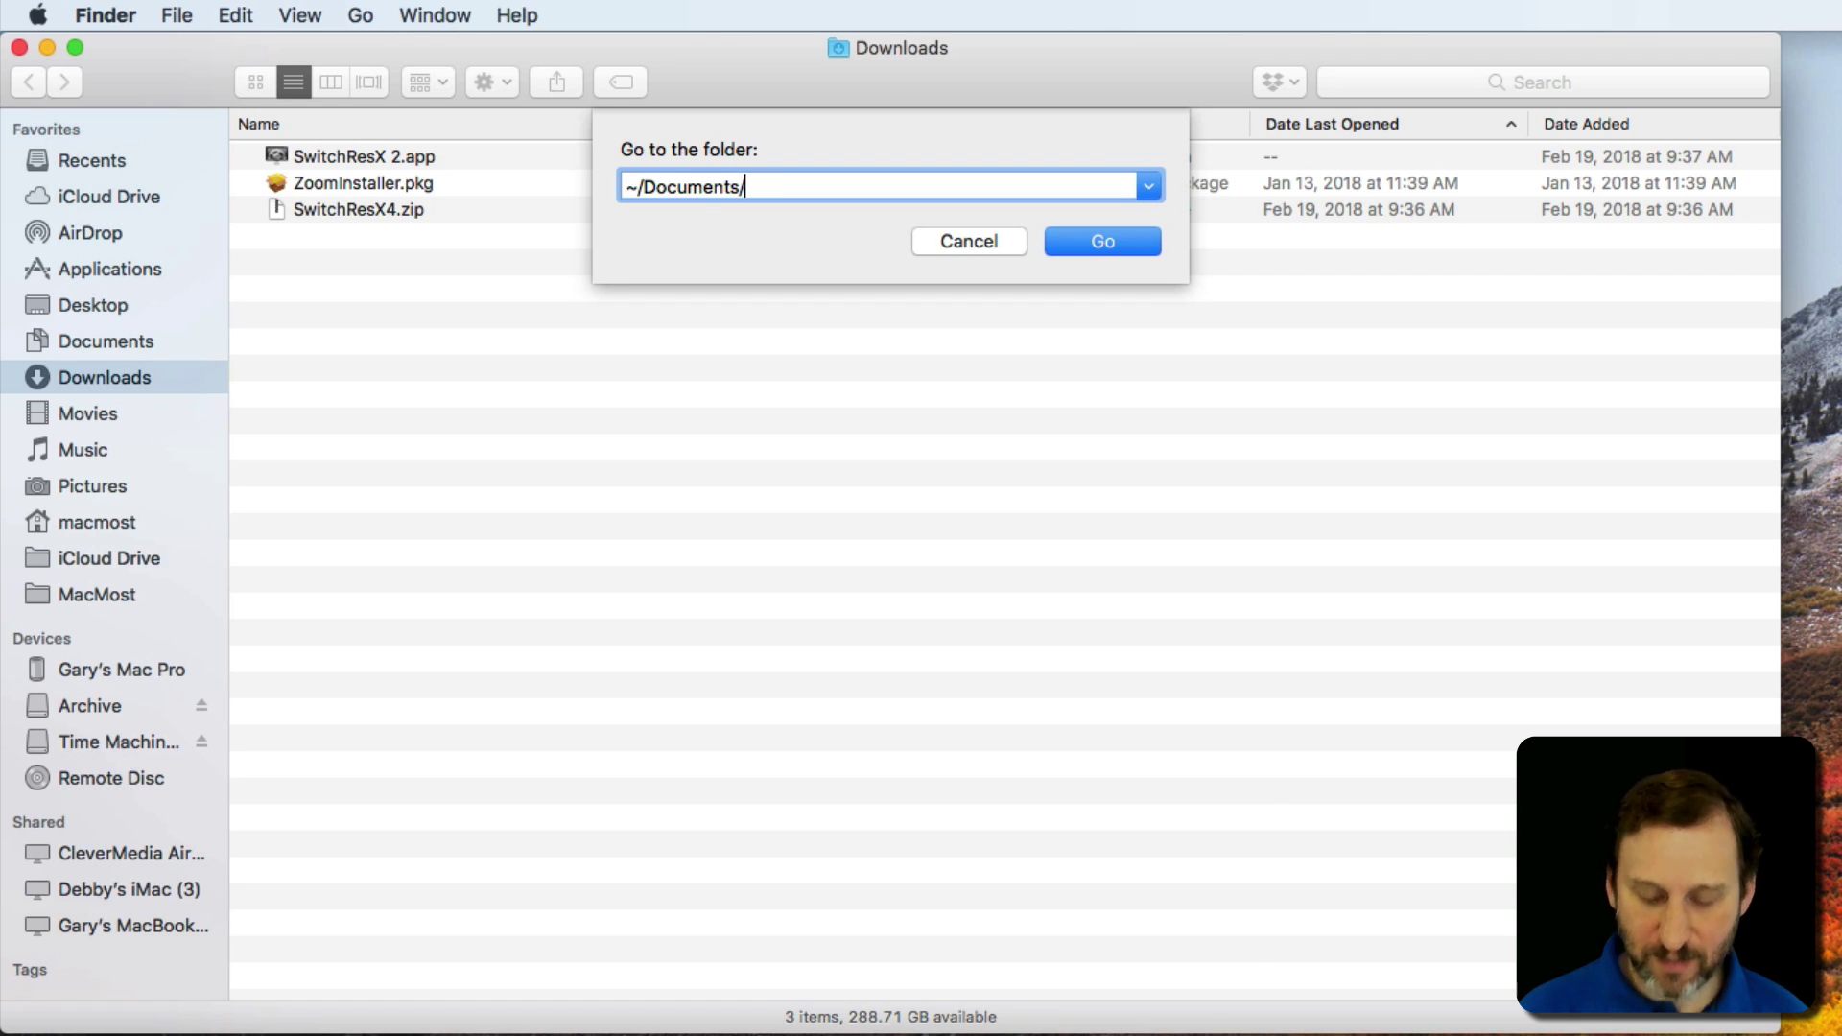
Extend the Go to Folder path to ~/Documents/Projects/ by autocompleting the letter p
text(p)
key(Tab)
key(Tab)
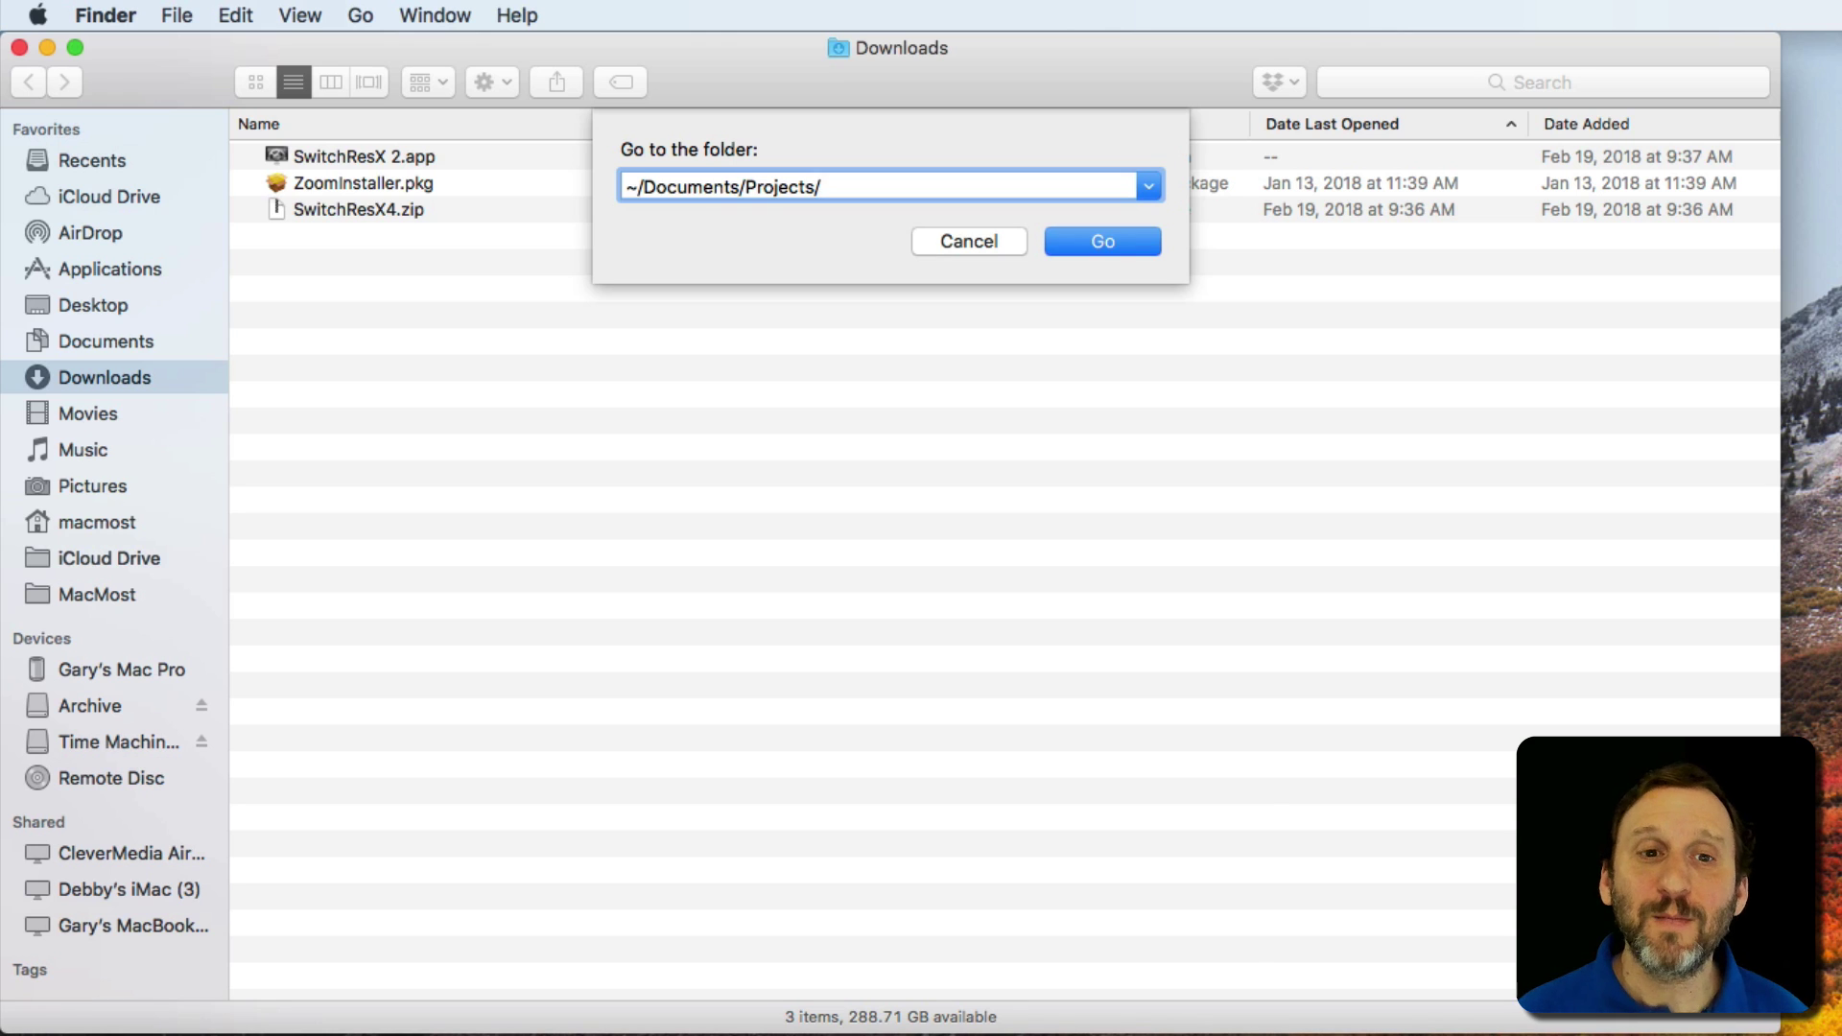
Autocomplete the letter p to make the path ~/Documents/Projects/Project A, and erase the completed folder name again
text(p)
key(Tab)
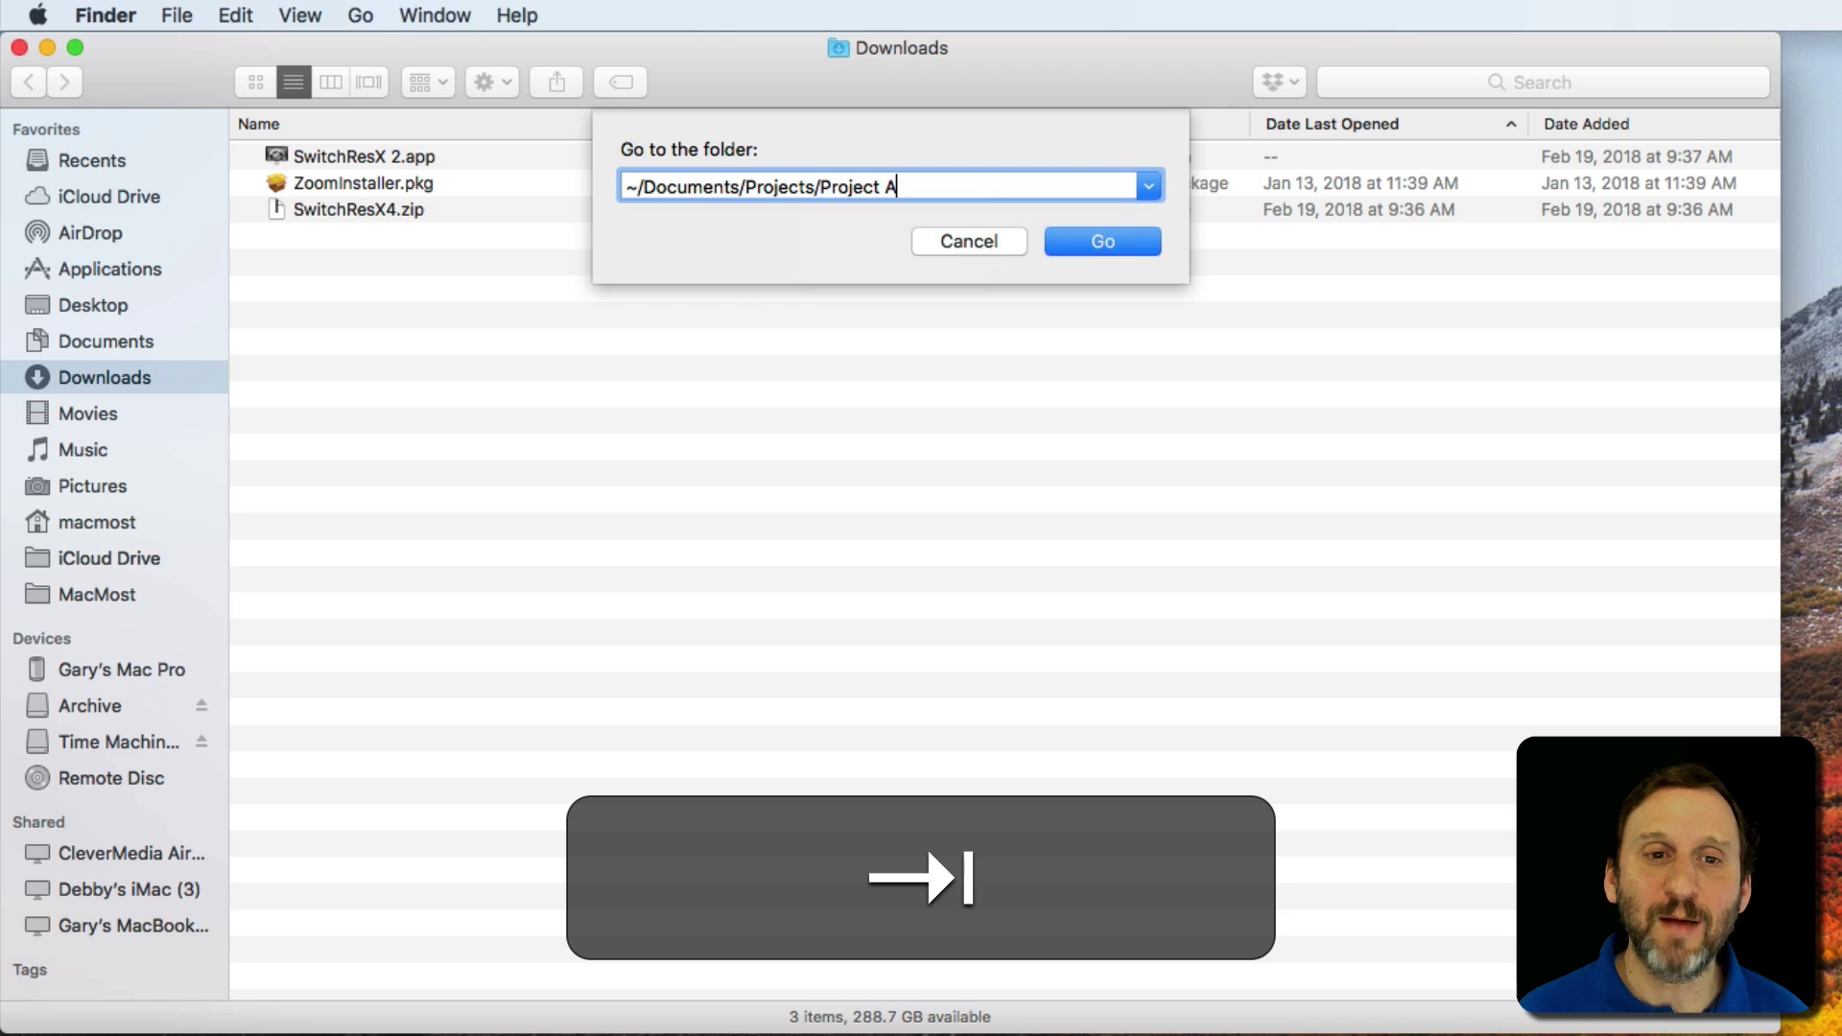
key(BackSpace)
key(BackSpace)
key(BackSpace)
key(BackSpace)
key(BackSpace)
key(BackSpace)
key(BackSpace)
key(BackSpace)
key(BackSpace)
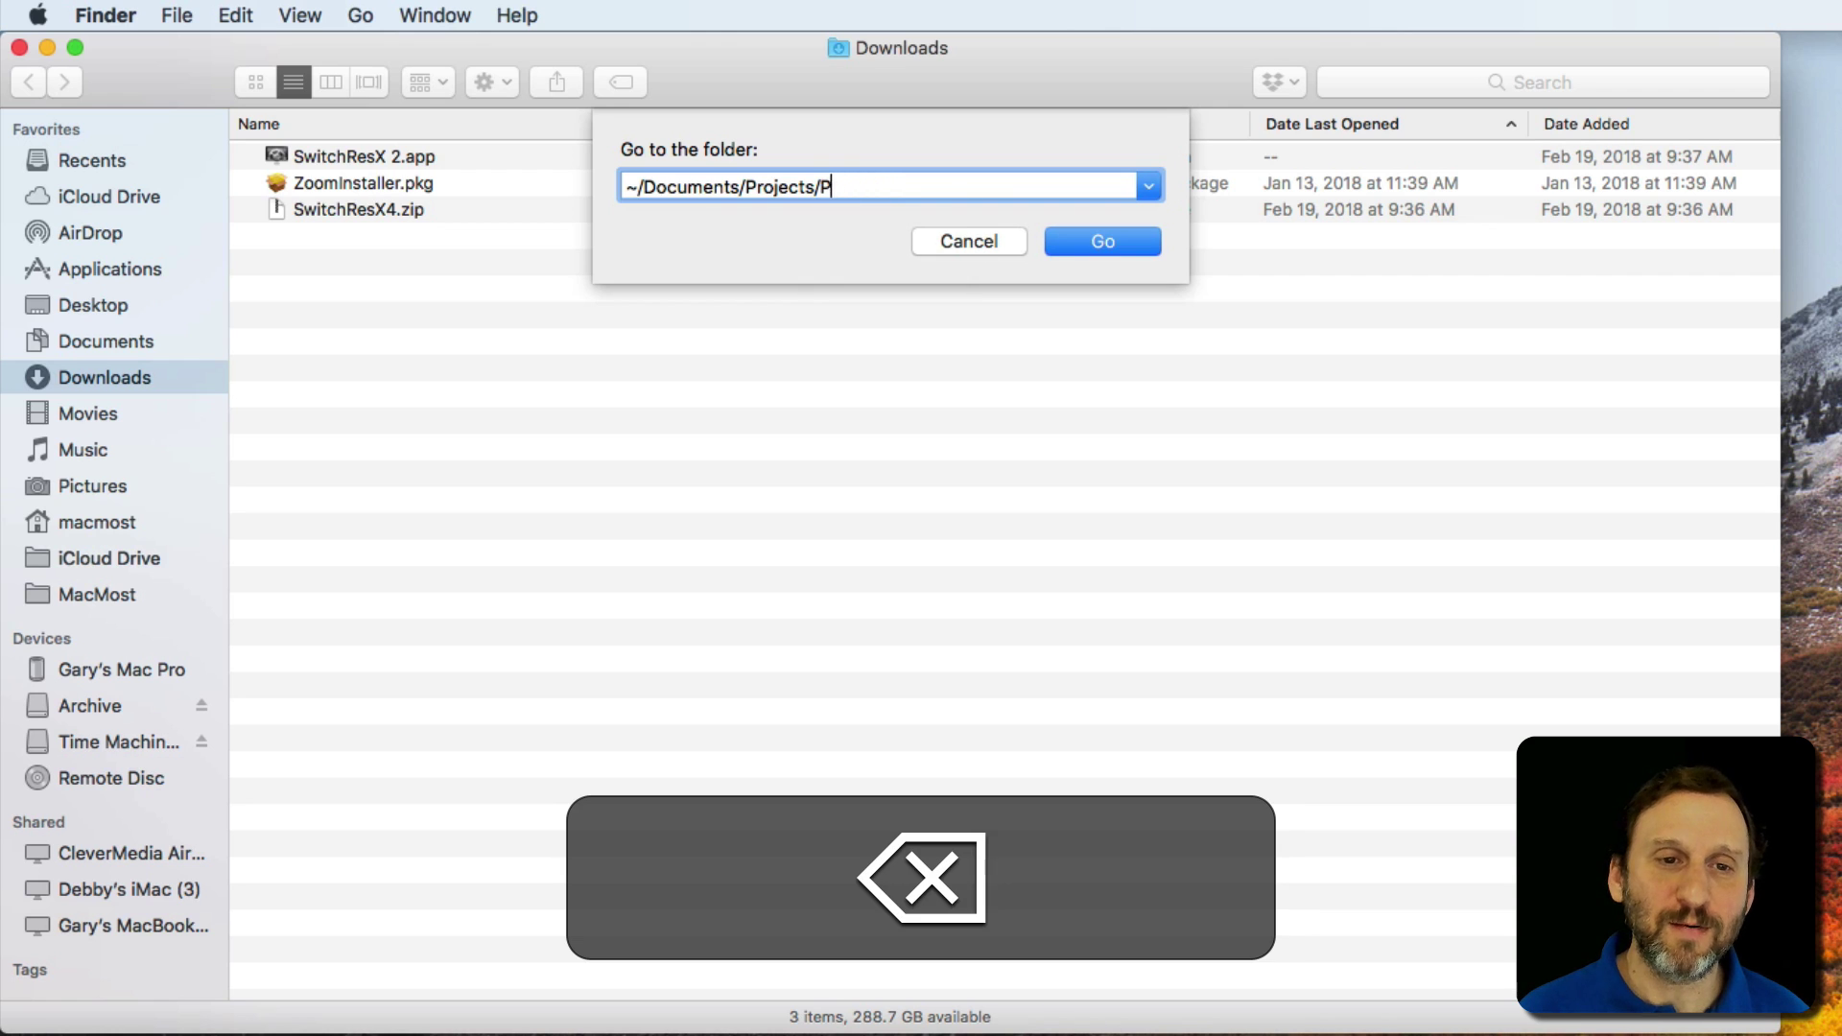
Browse the suggested completions for P, choose Project A, and open ~/Documents/Projects/Project A/
text(P)
key(Tab)
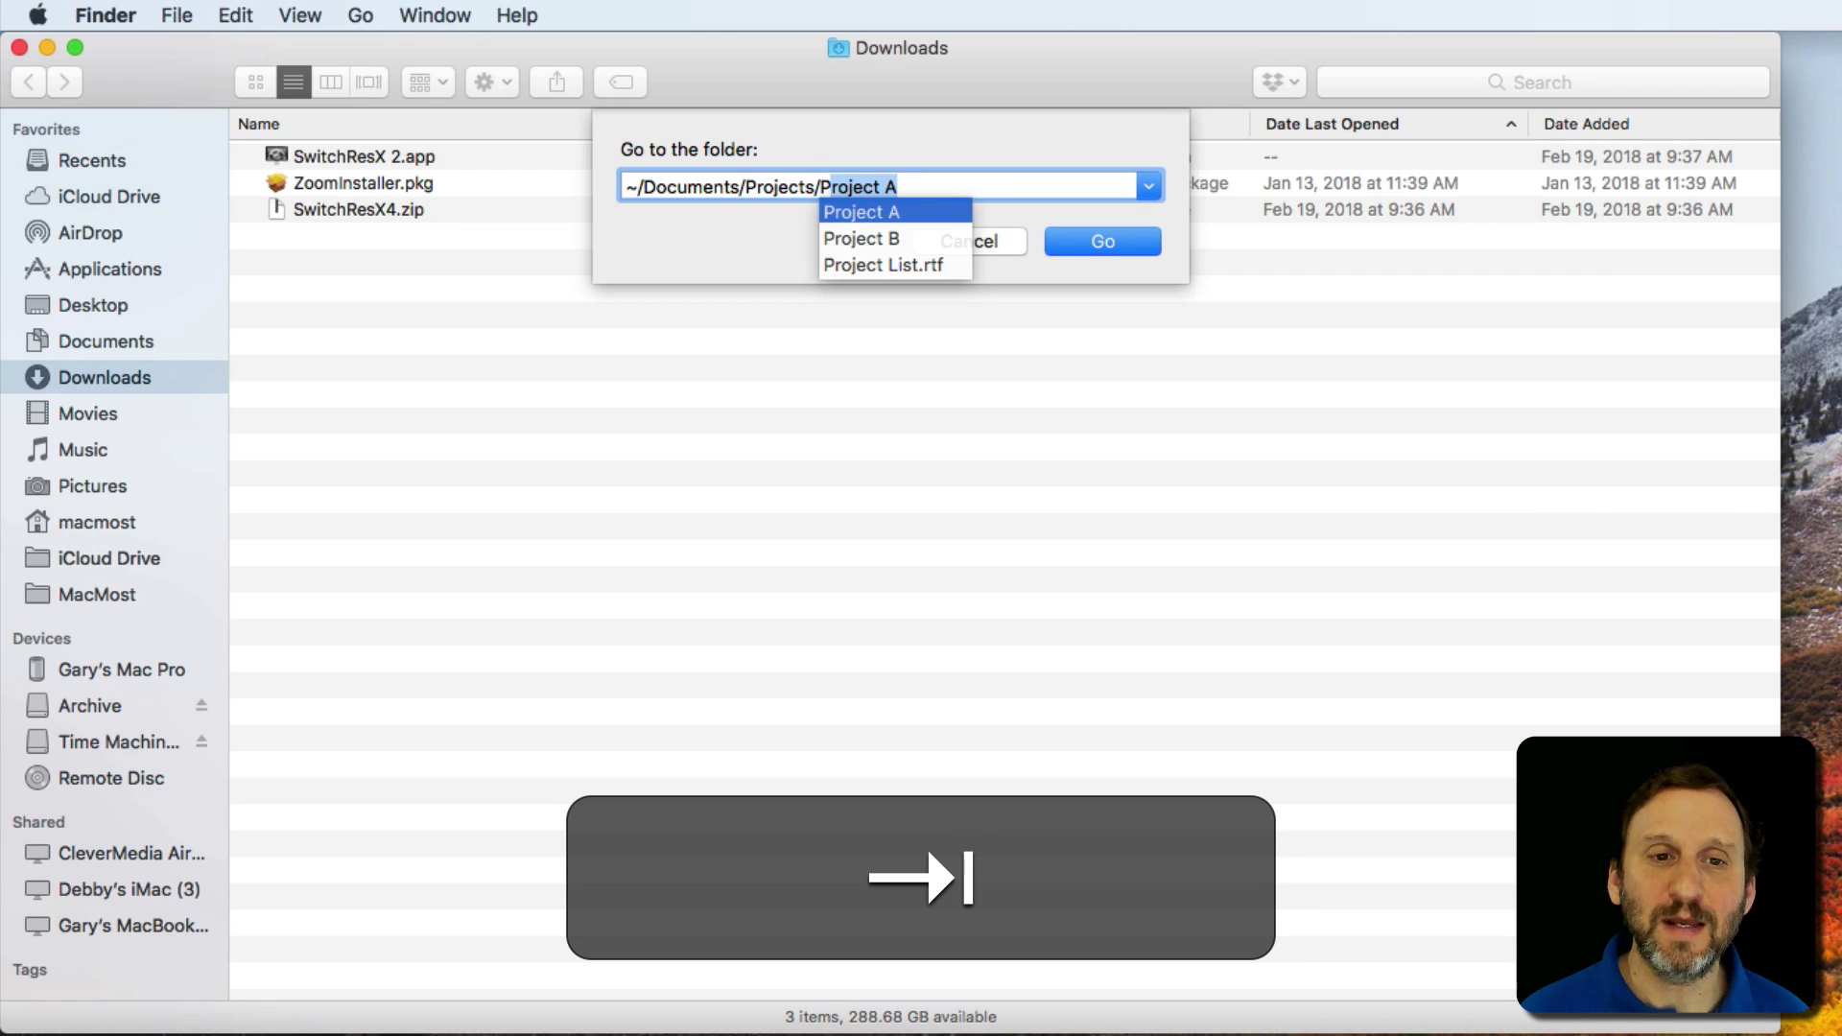
key(Down)
key(Down)
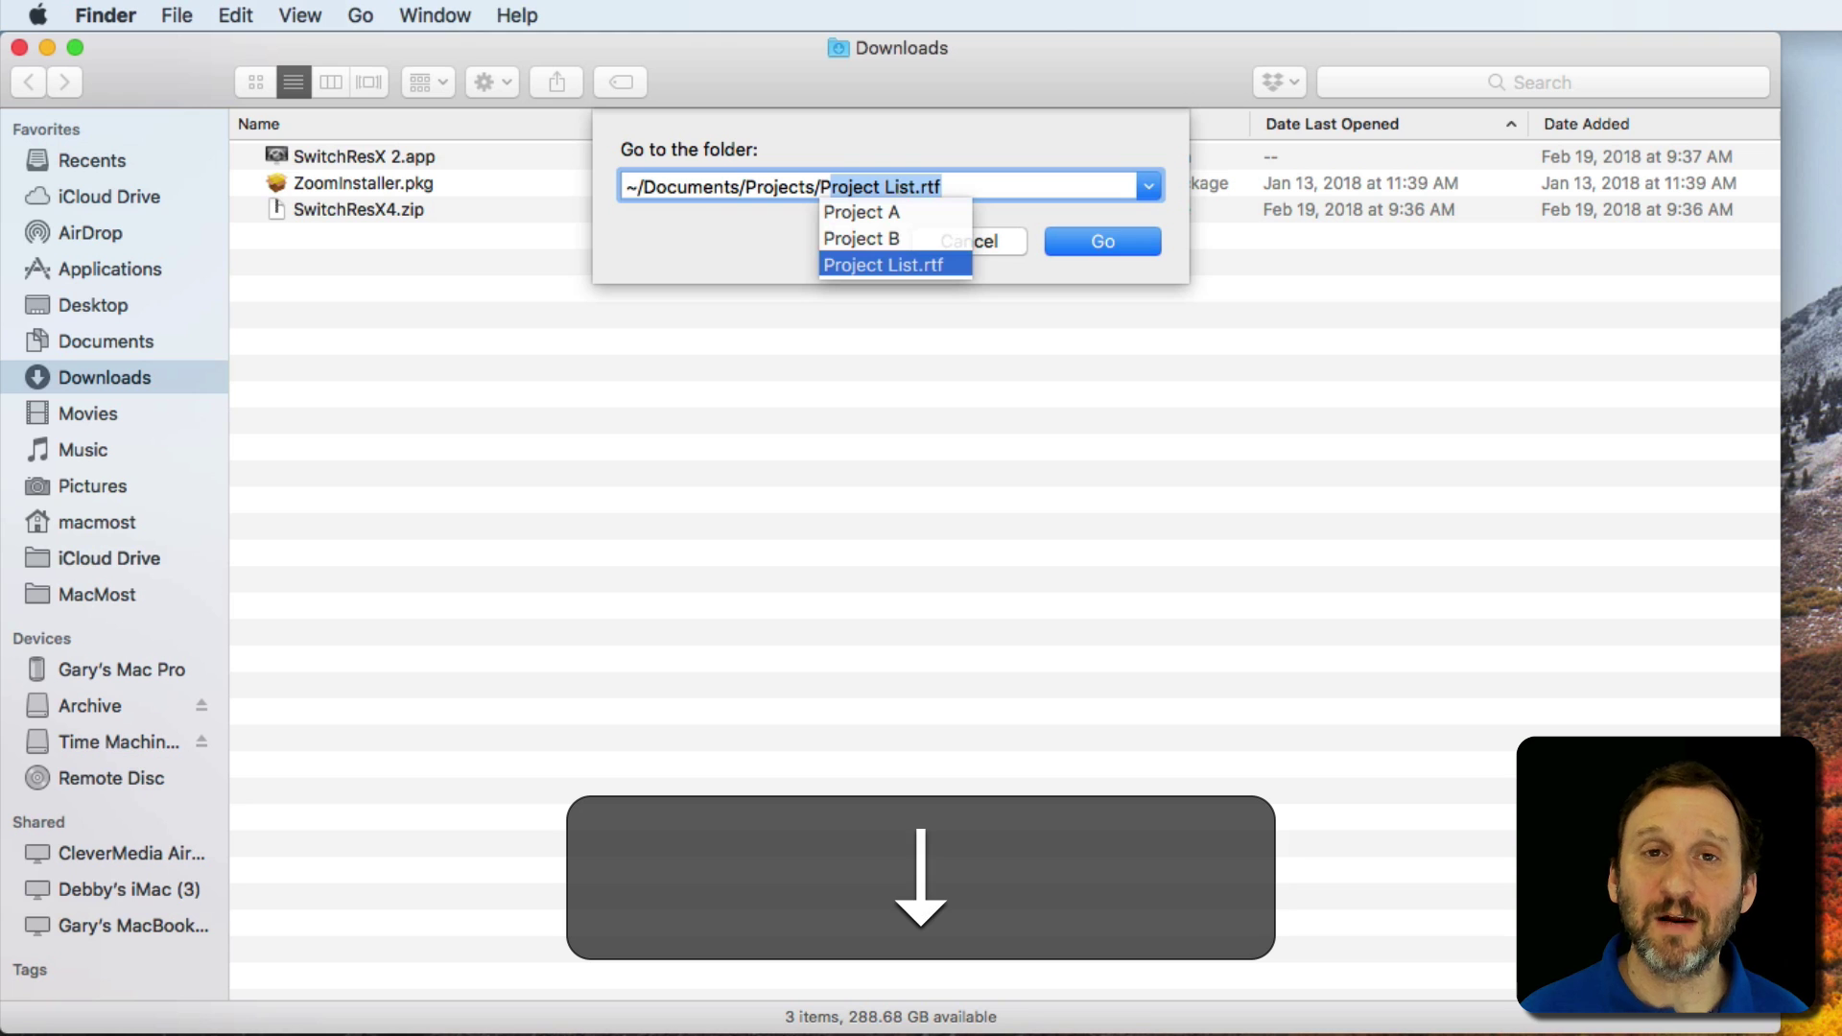
key(Up)
key(Up)
key(Up)
key(Up)
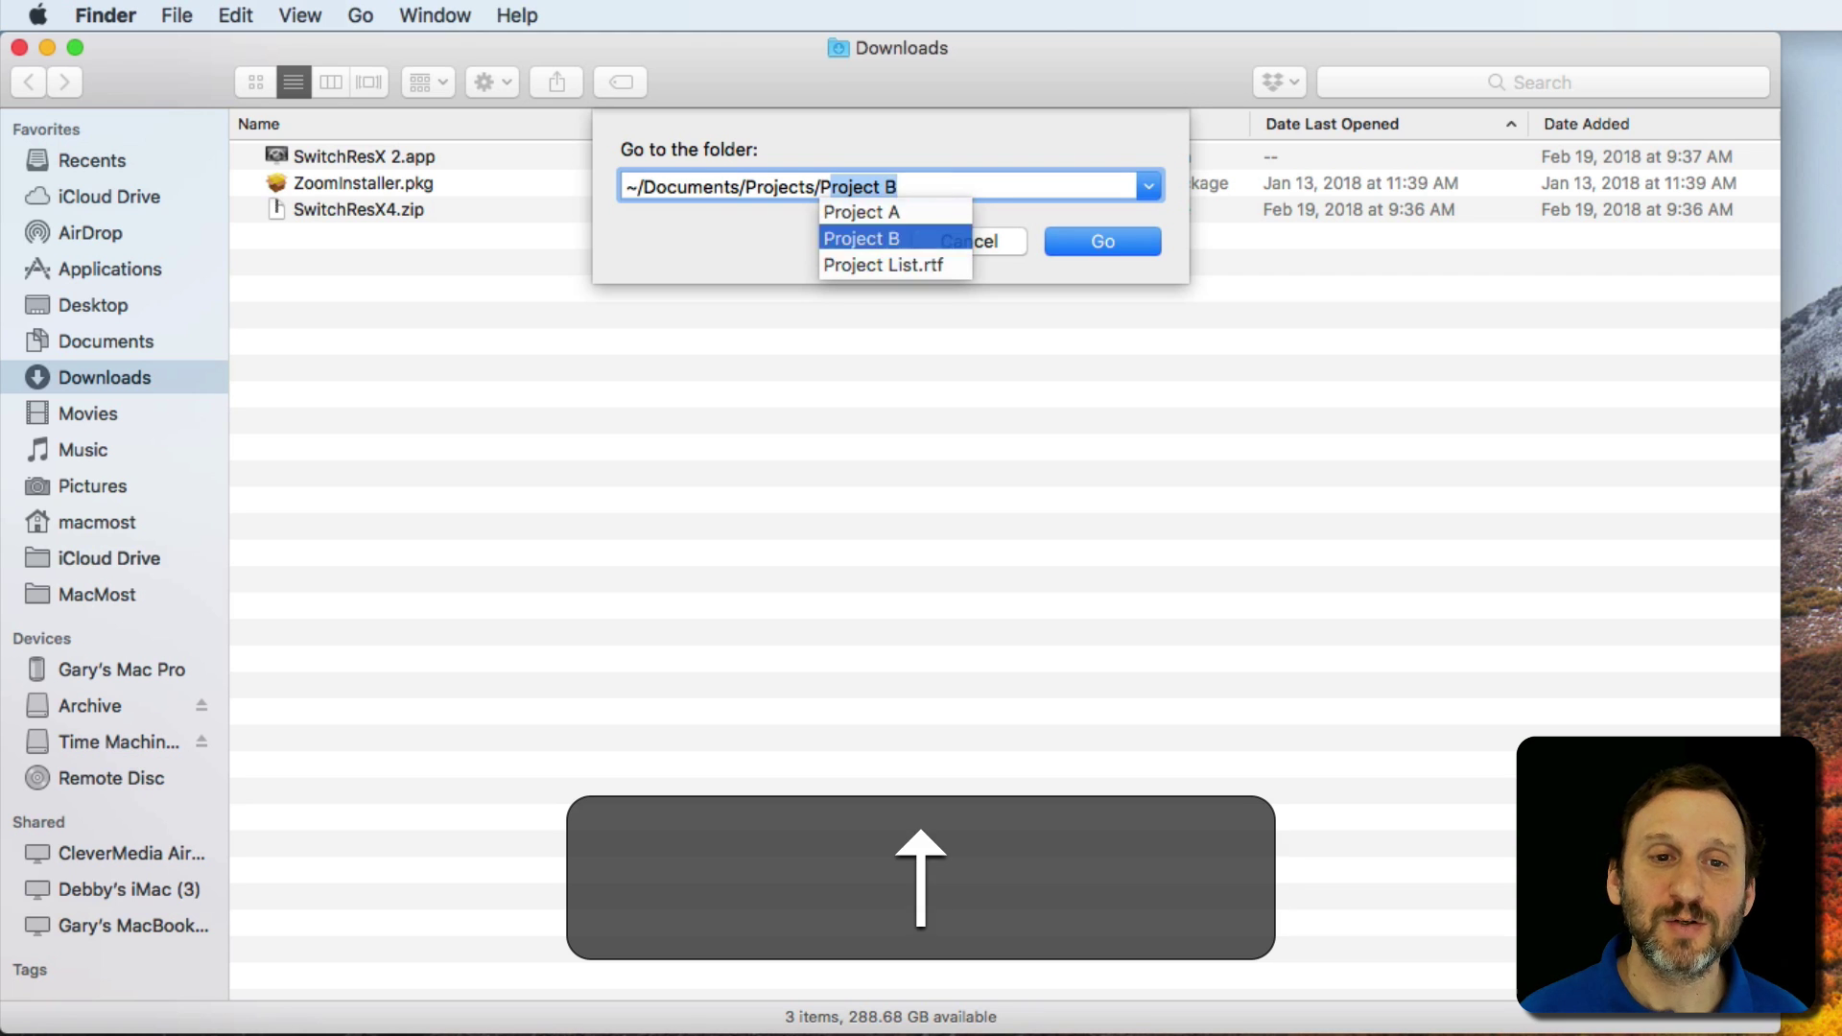
key(Up)
key(Down)
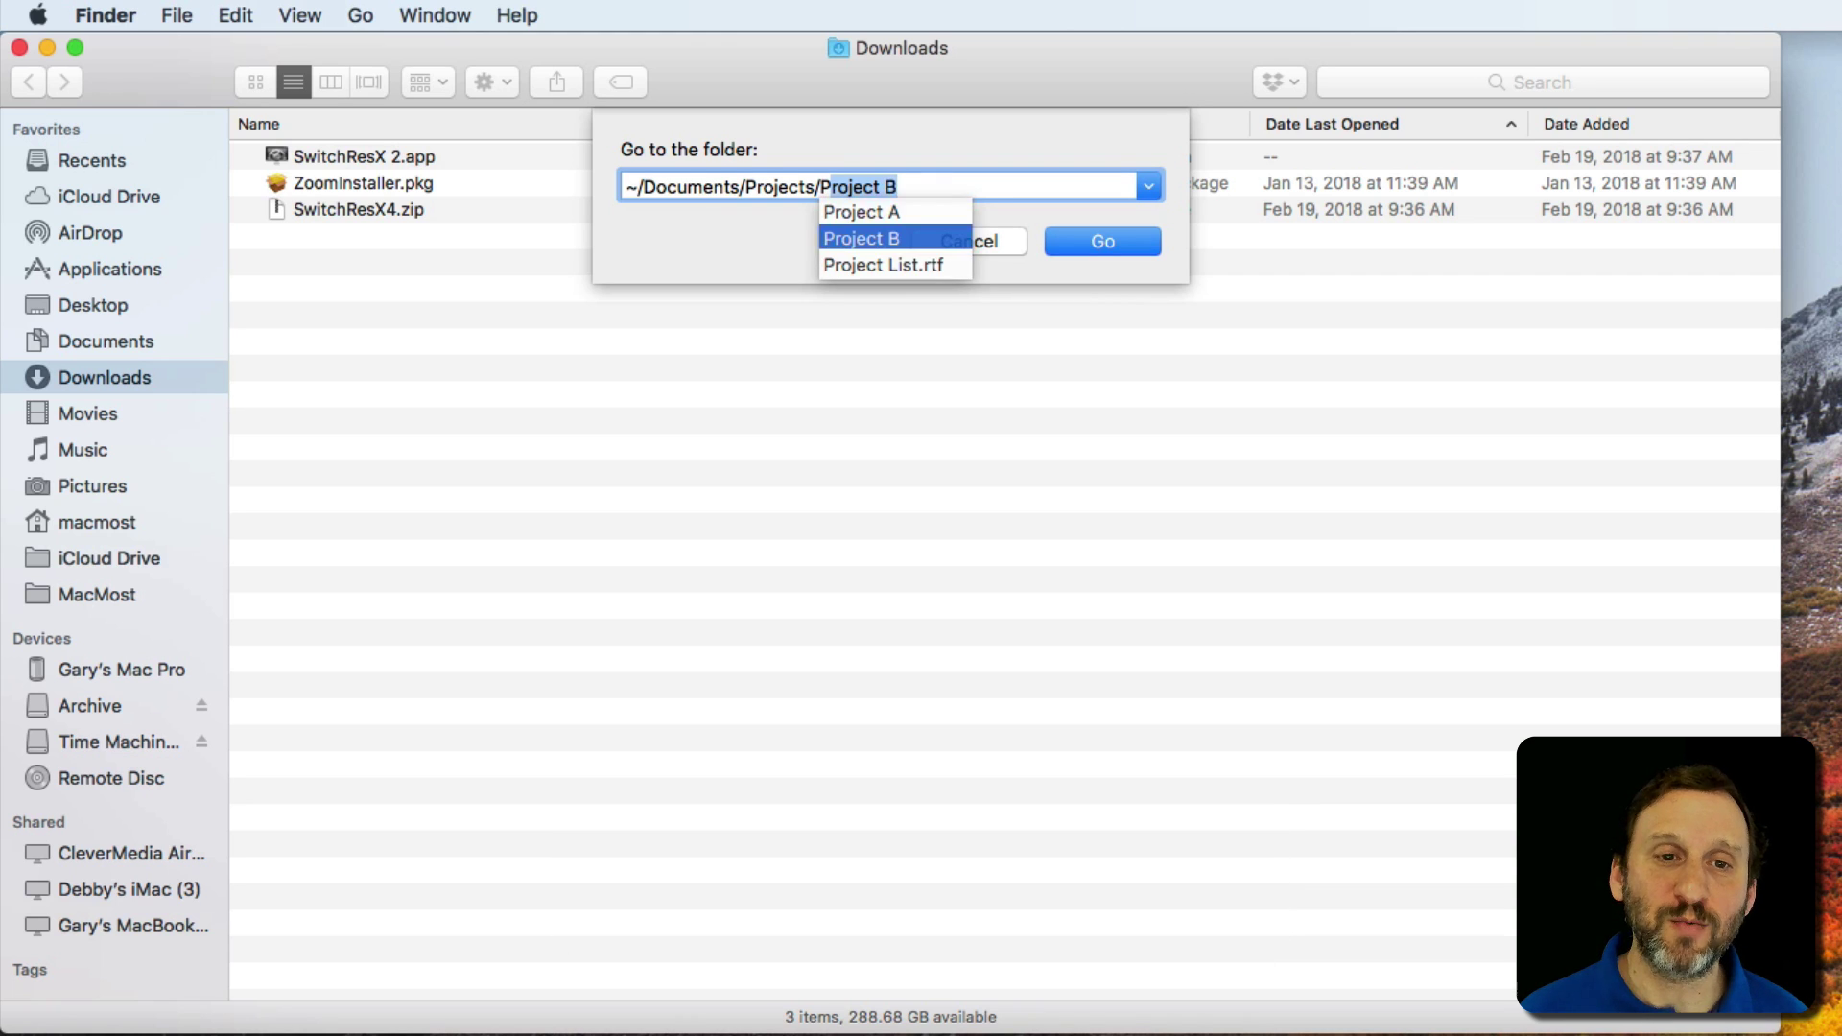
key(Up)
key(Return)
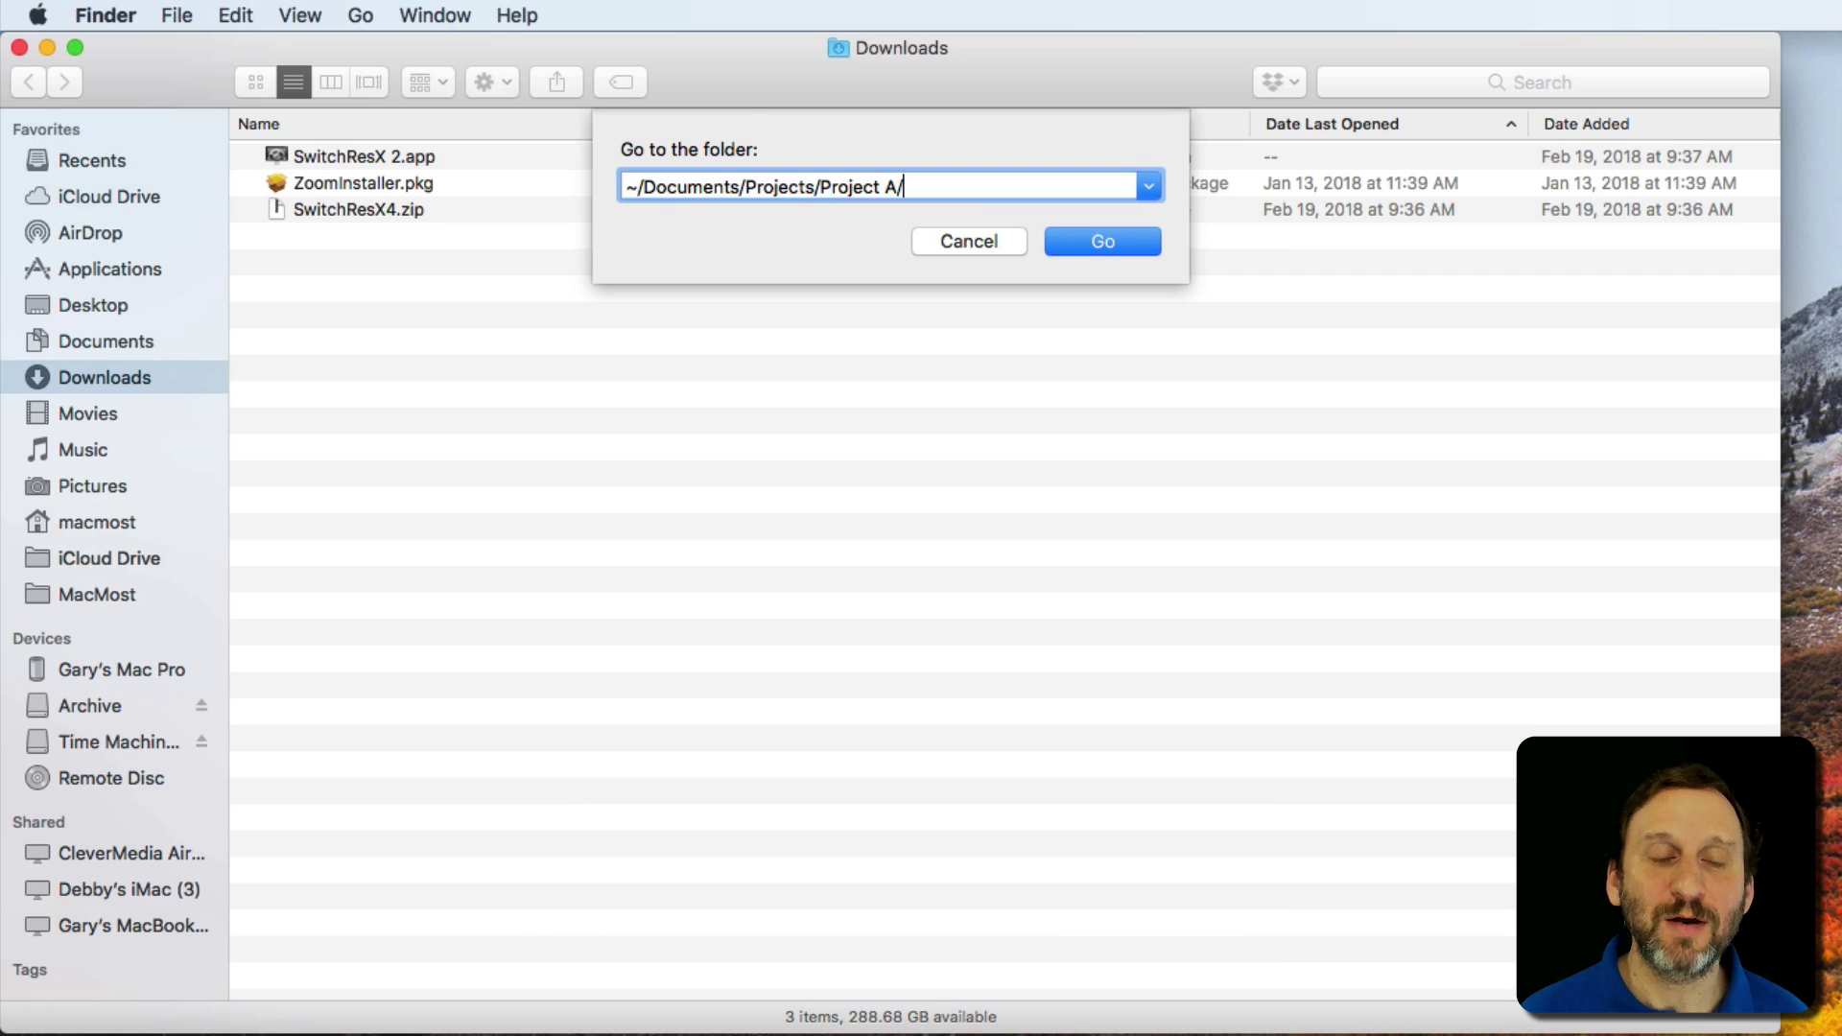
key(Return)
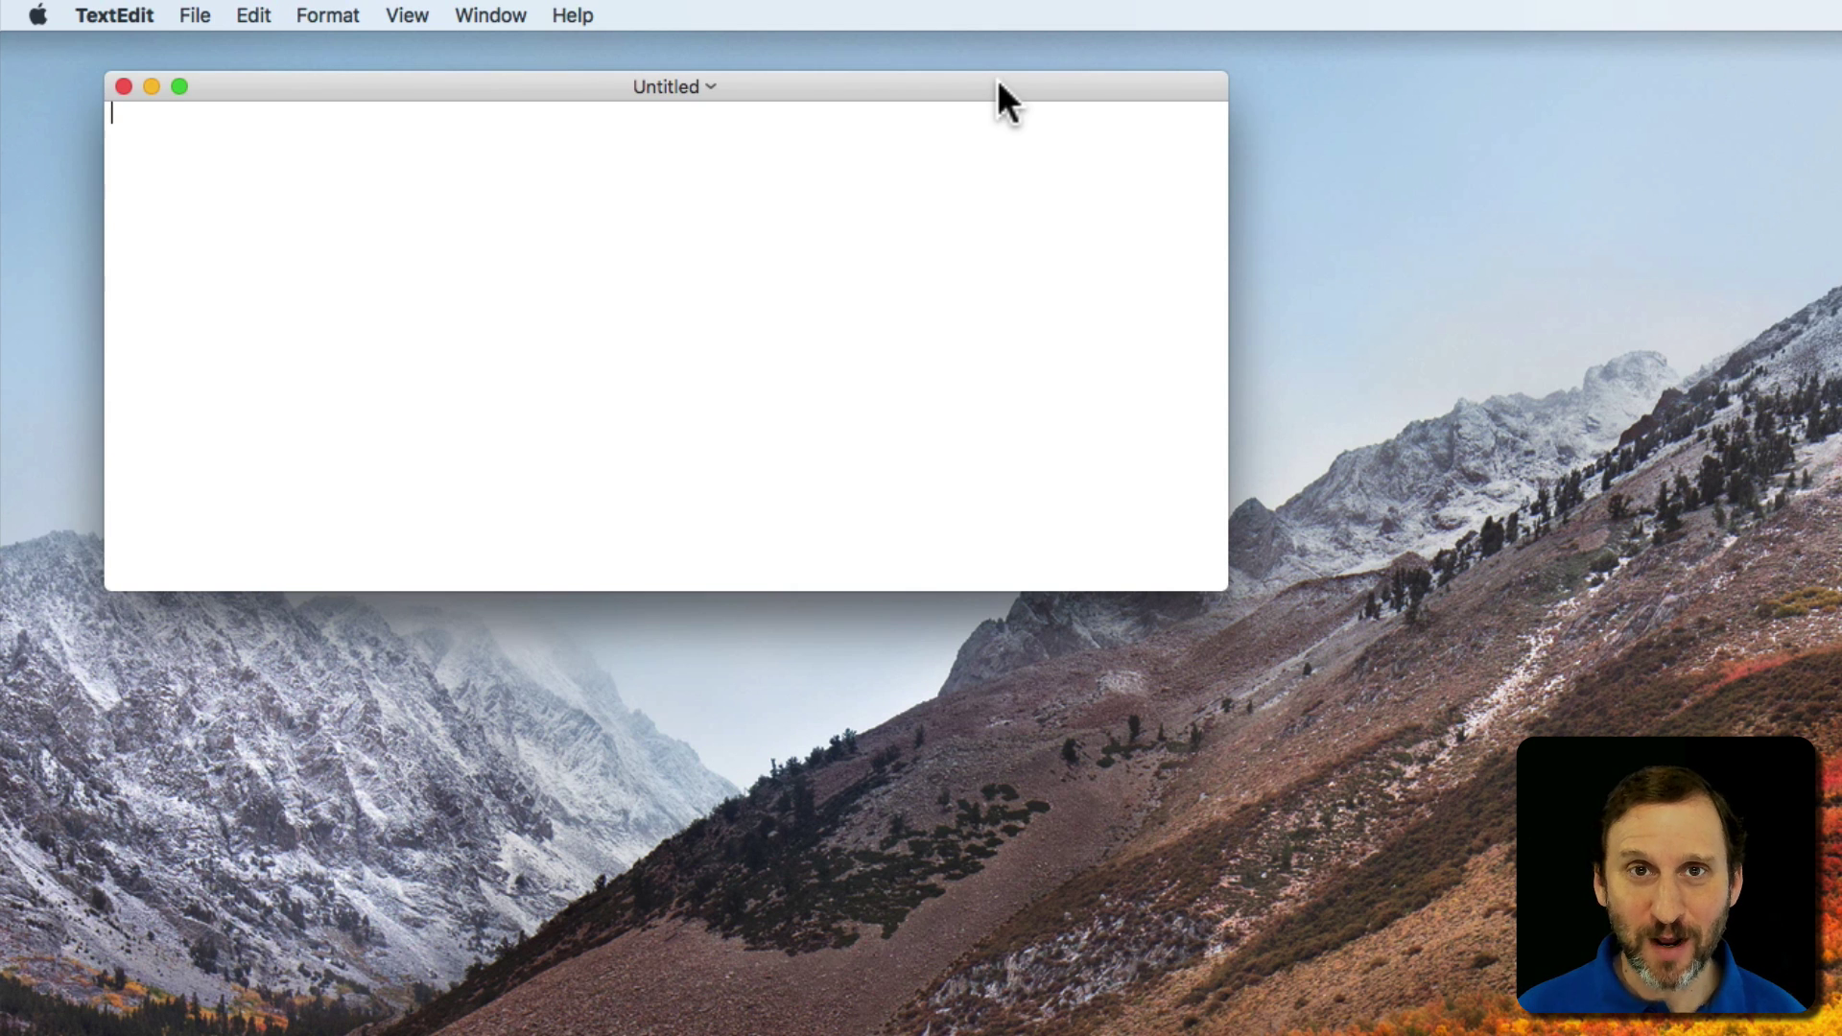
Bring up TextEdit's Open dialog and move it over the Untitled document window
click(189, 13)
click(217, 74)
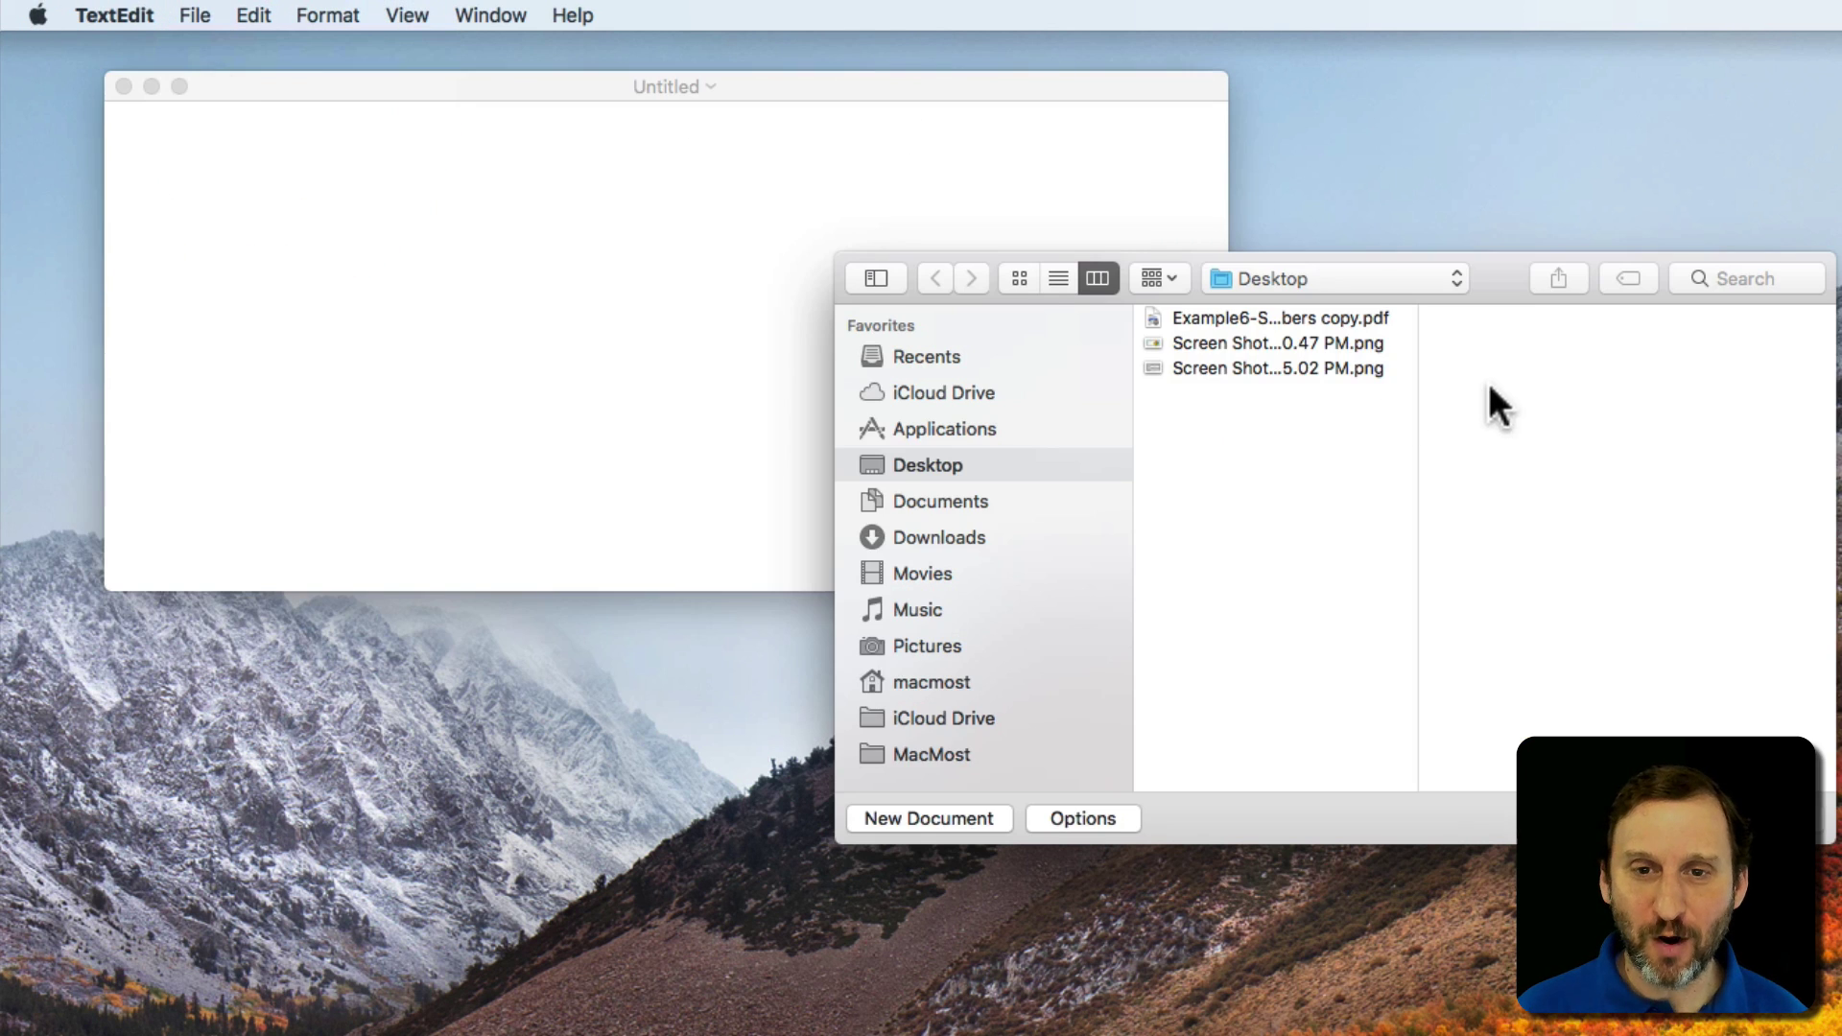
drag(1485, 280, 825, 125)
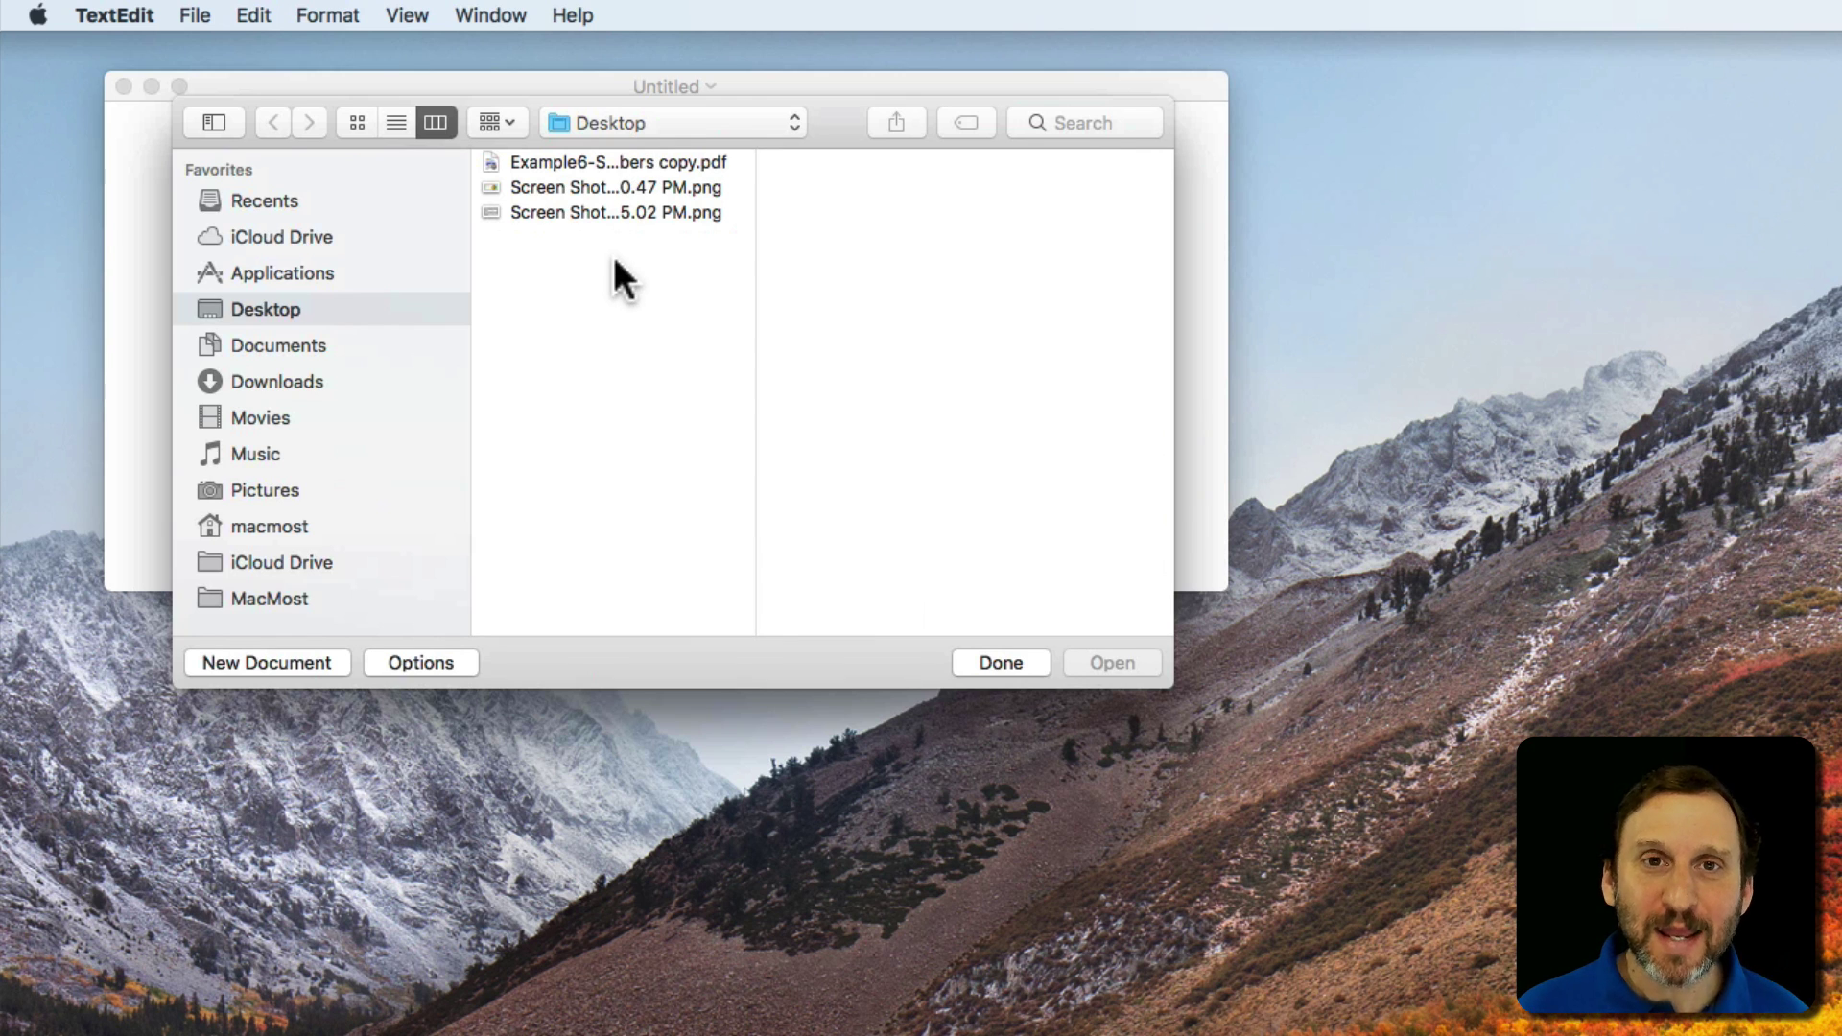
Use Go to Folder inside the Open dialog to reach ~/Documents/Projects/, autocompleting Documents from D and Projects from P
key(shift+super)
key(shift+super+g)
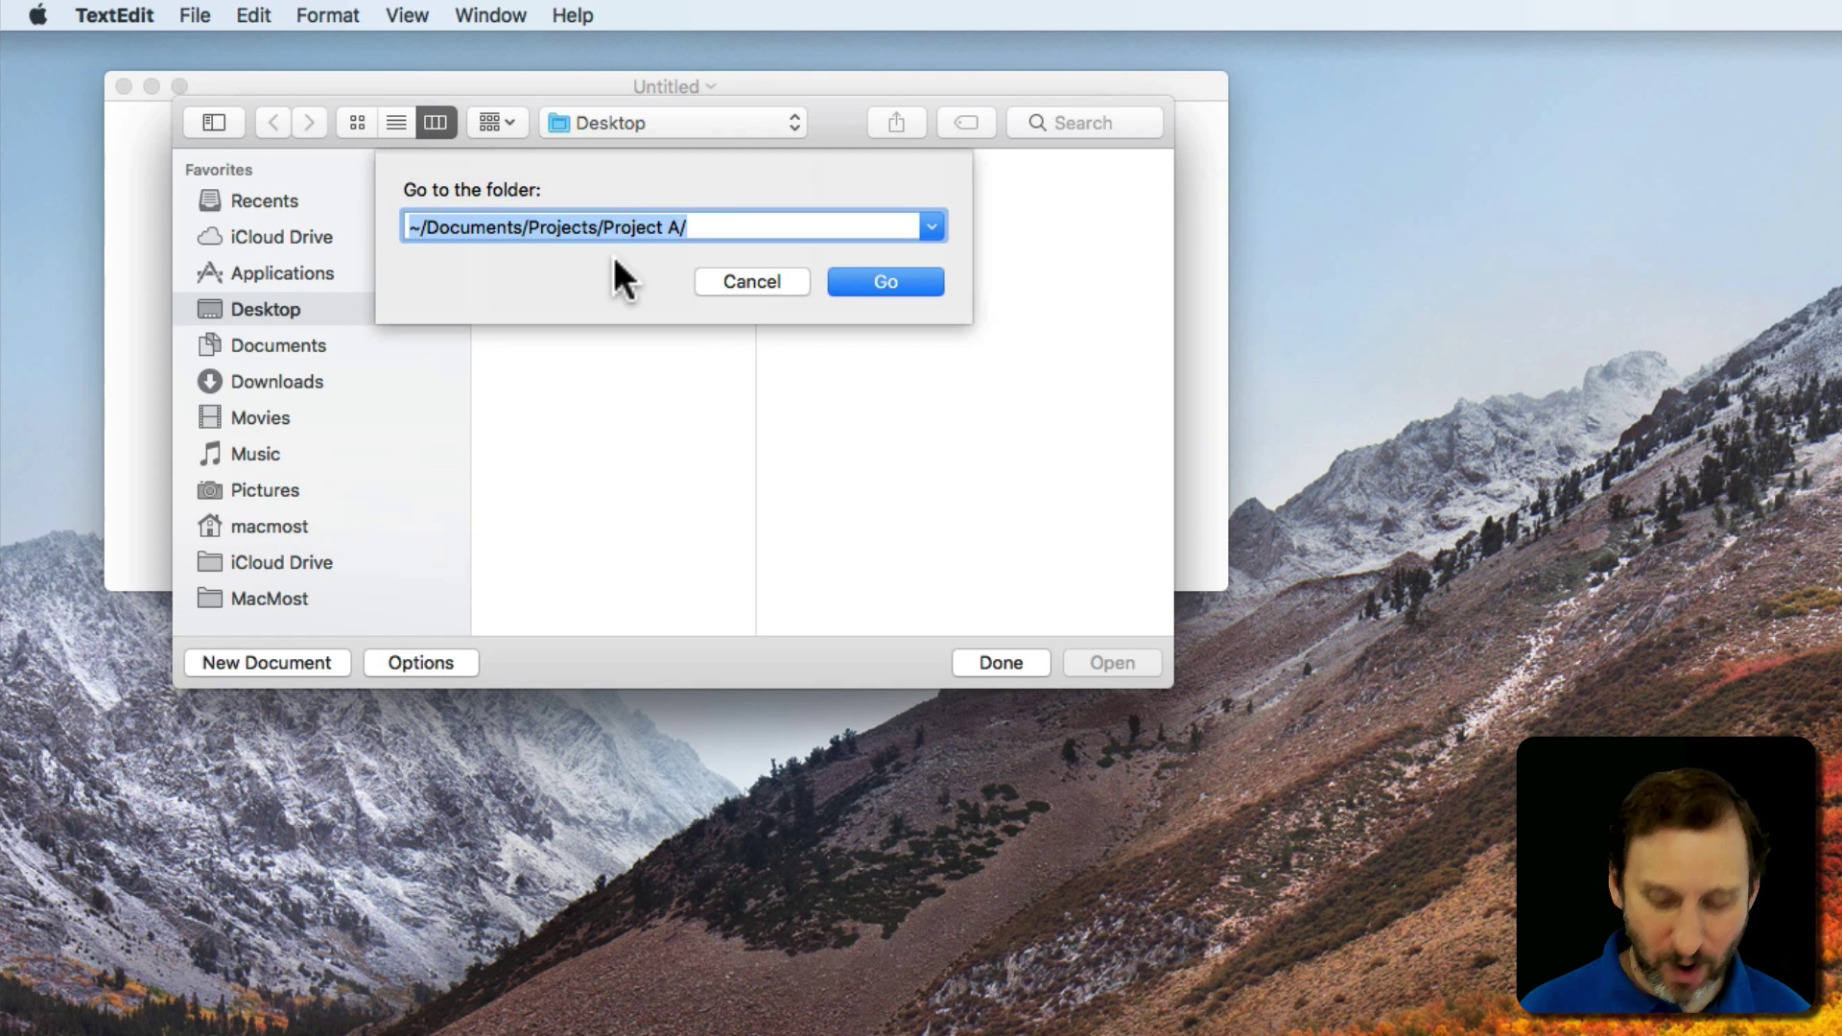
text(~/D)
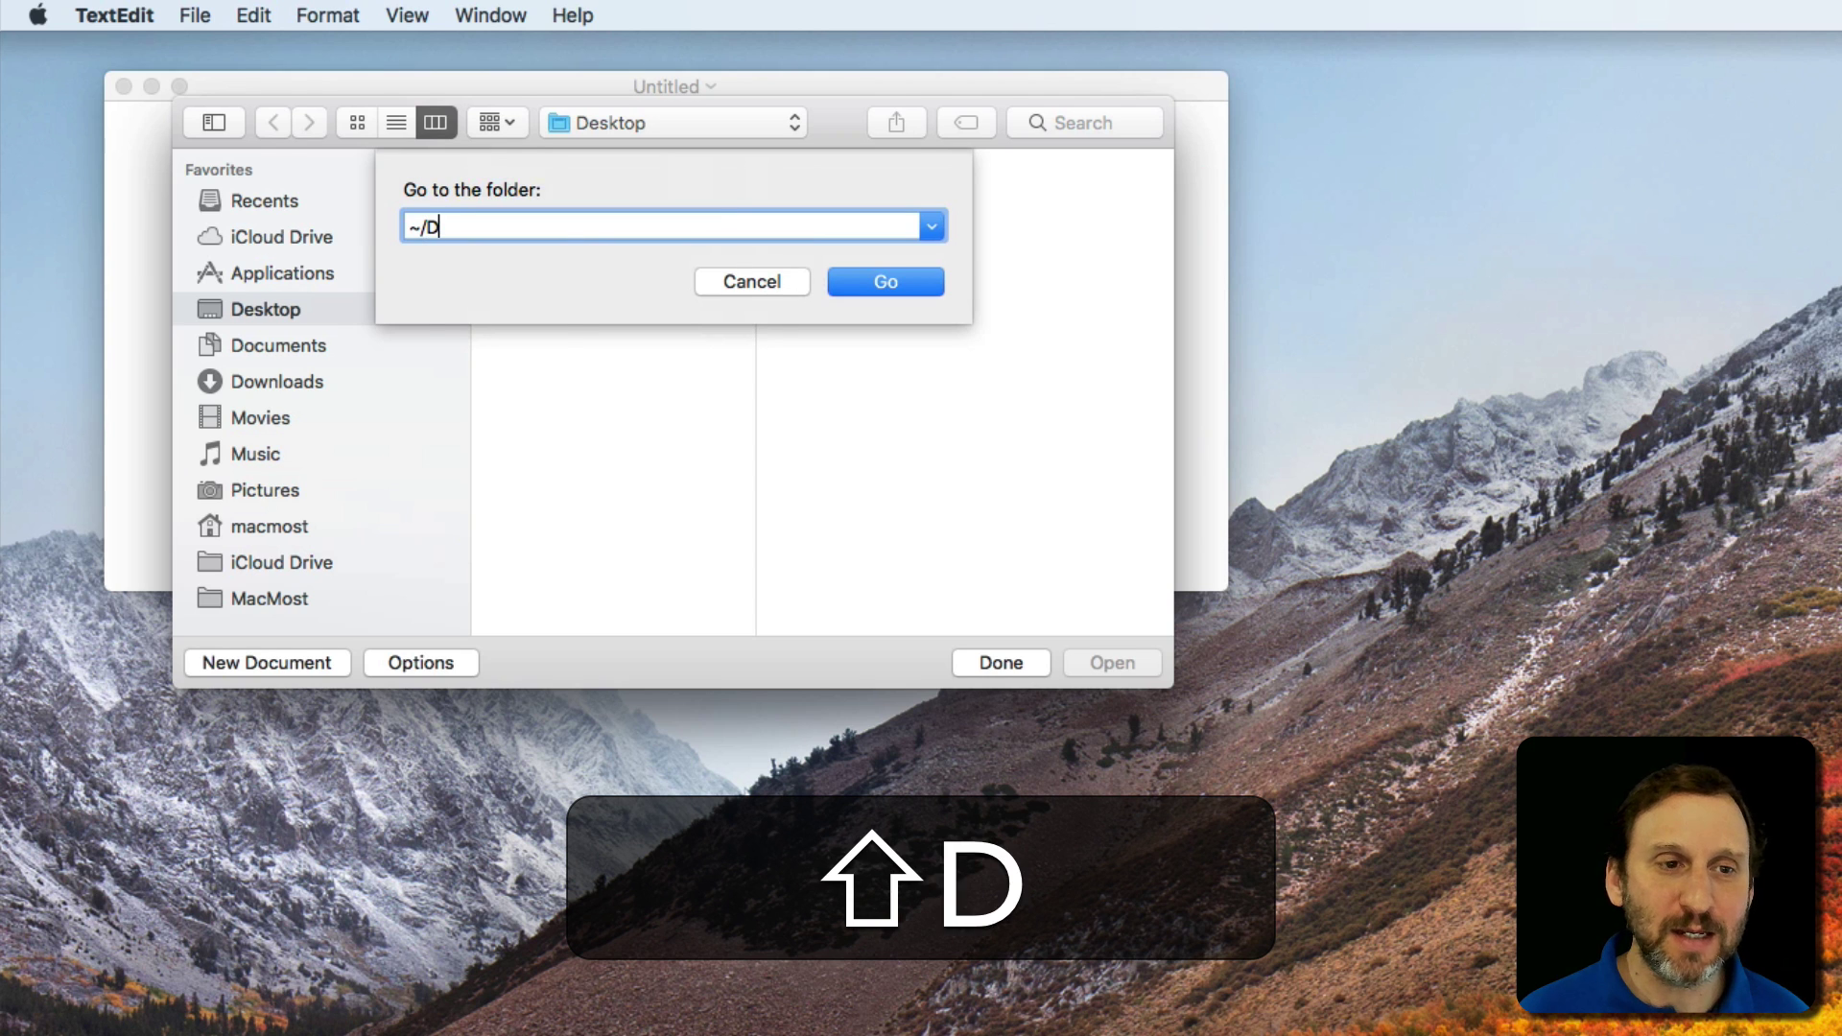
key(Tab)
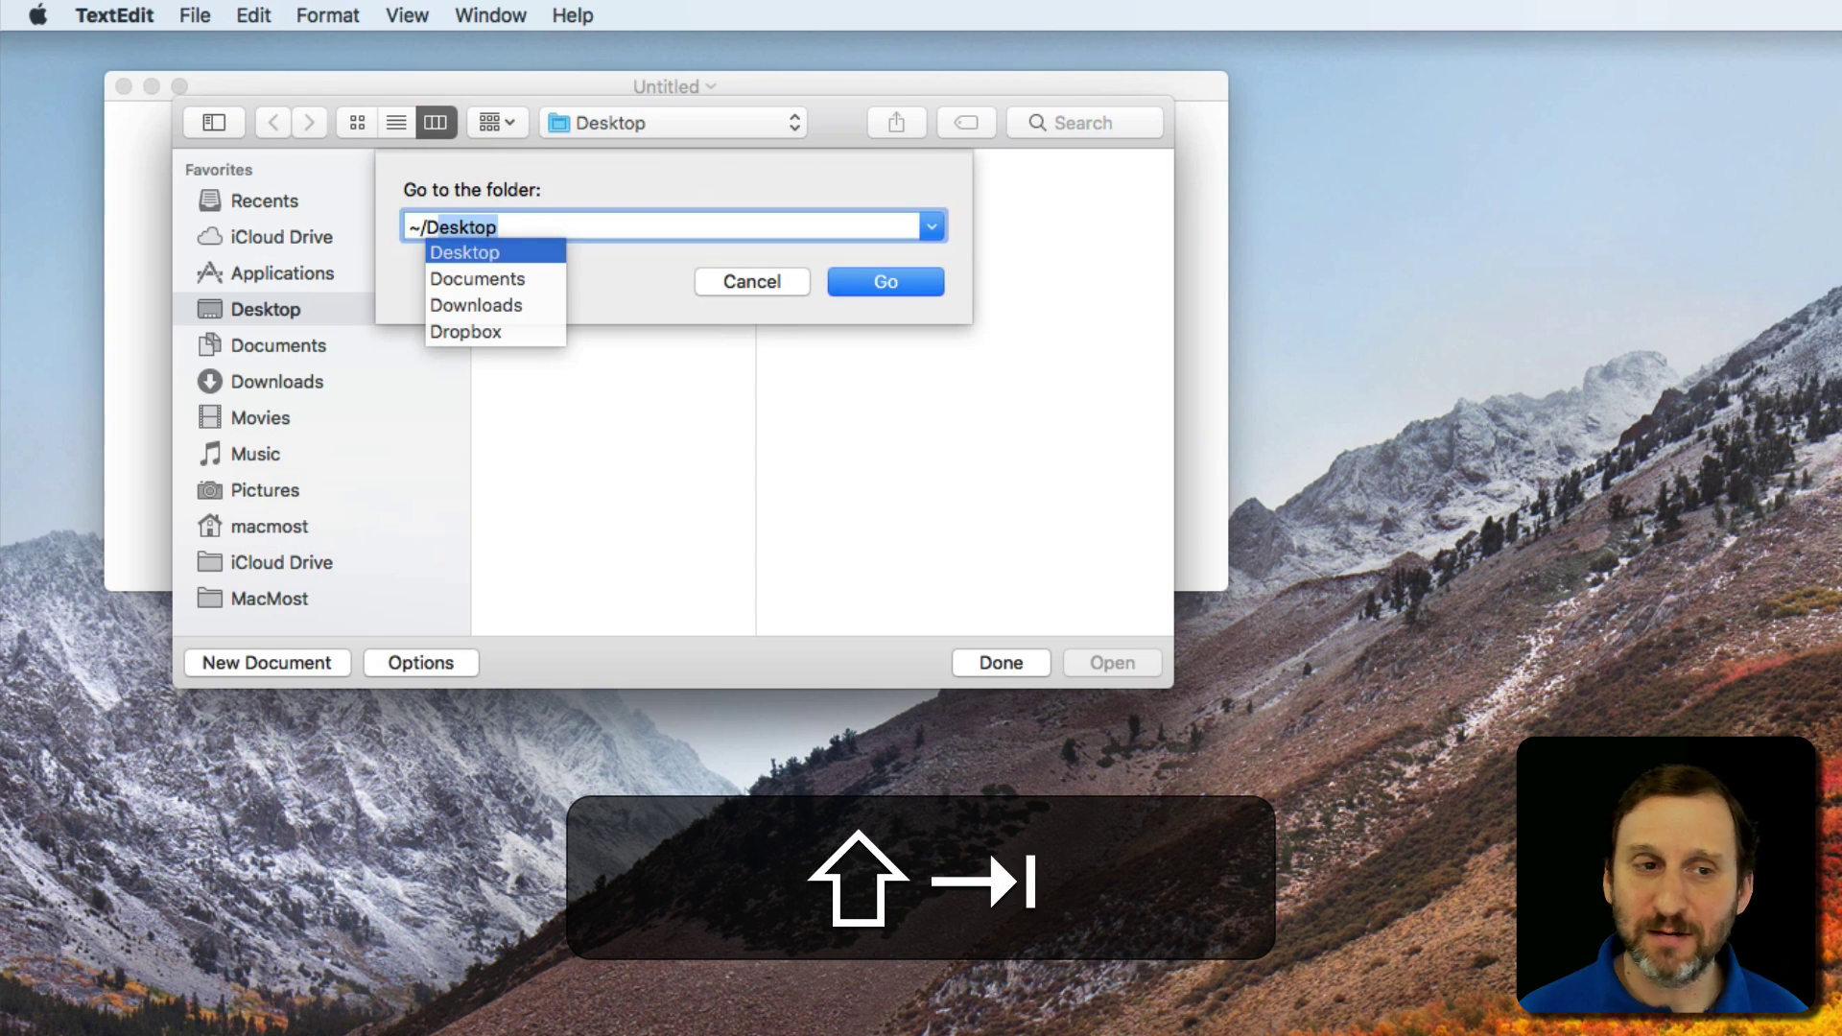
key(Down)
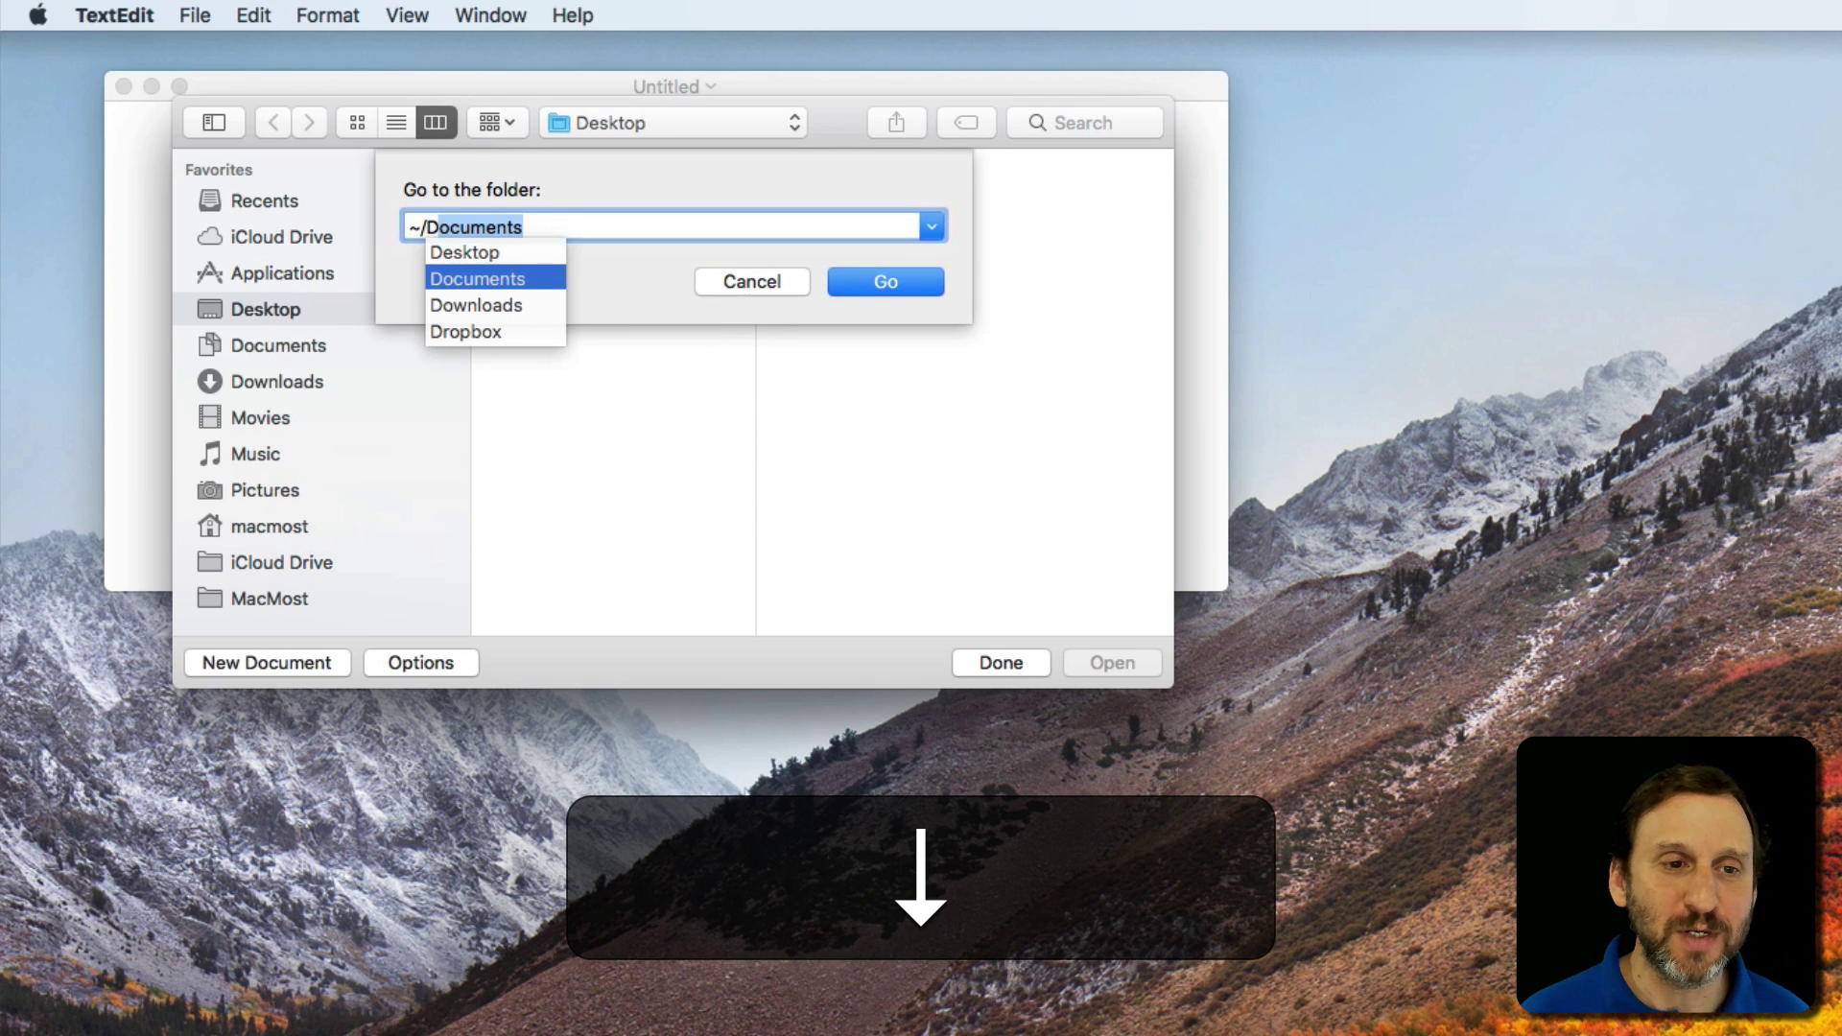
key(Return)
text(P)
key(Tab)
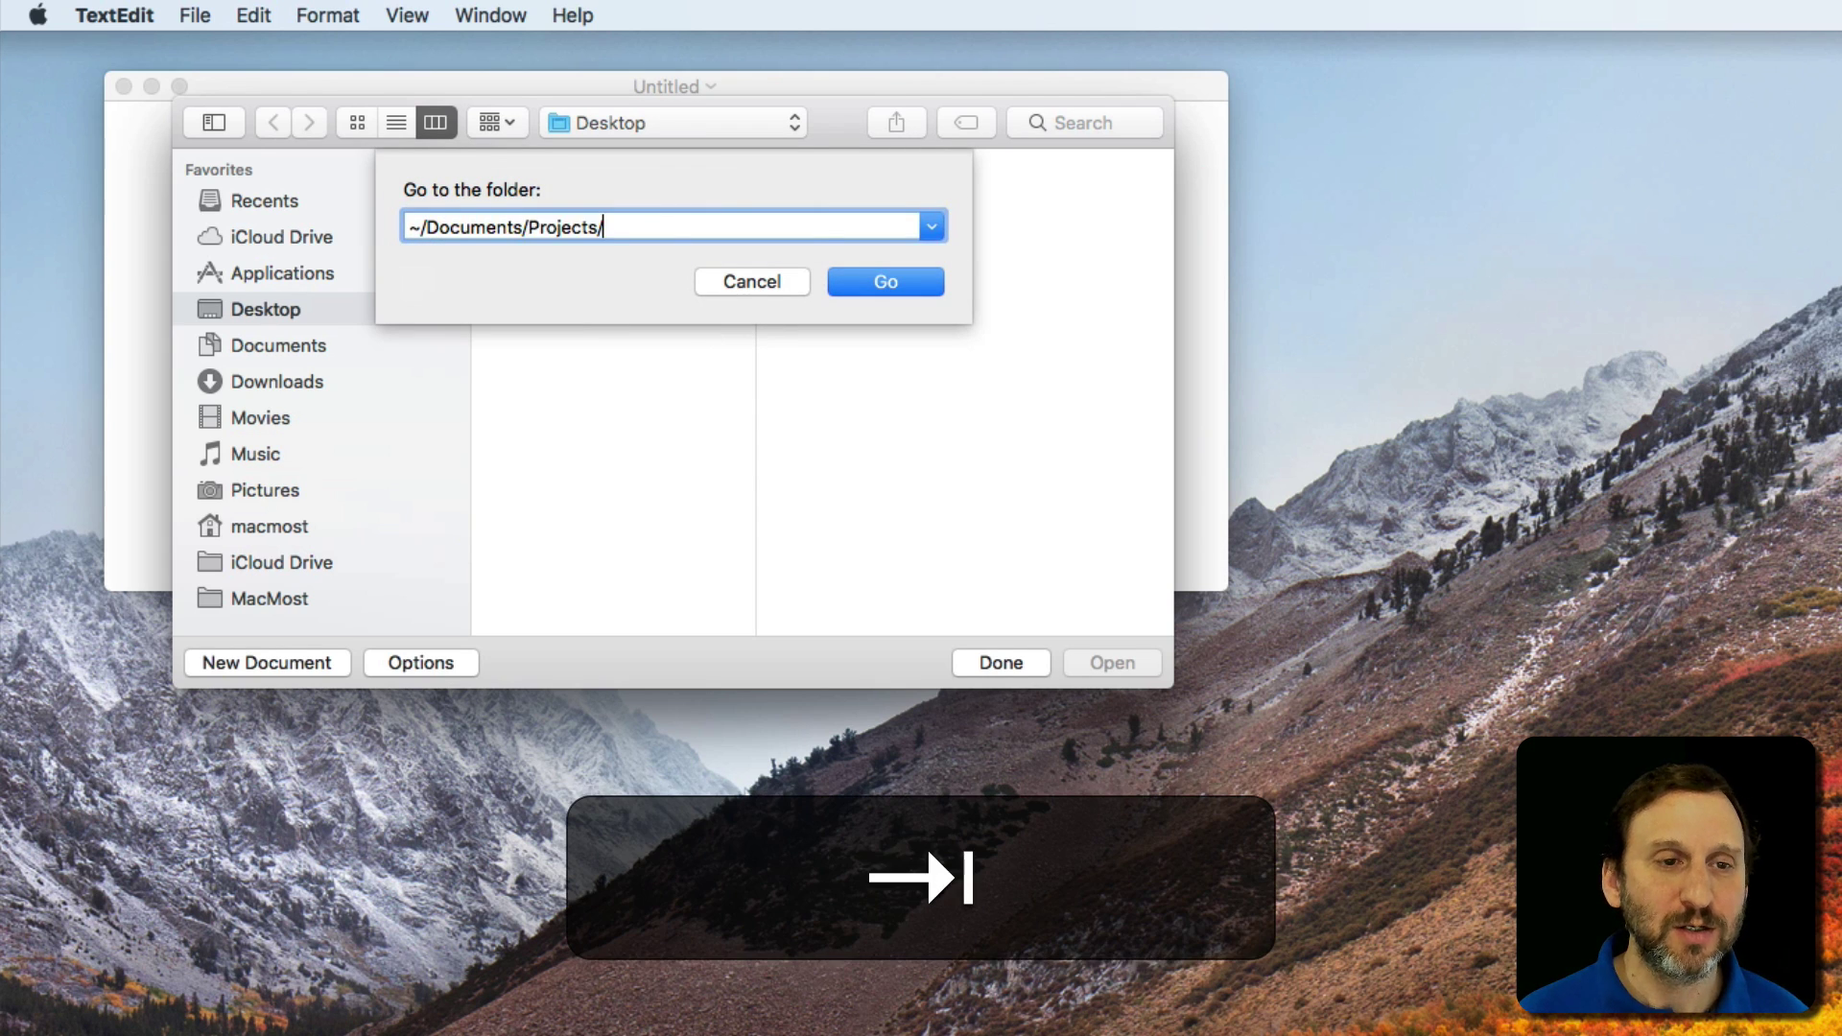
key(Return)
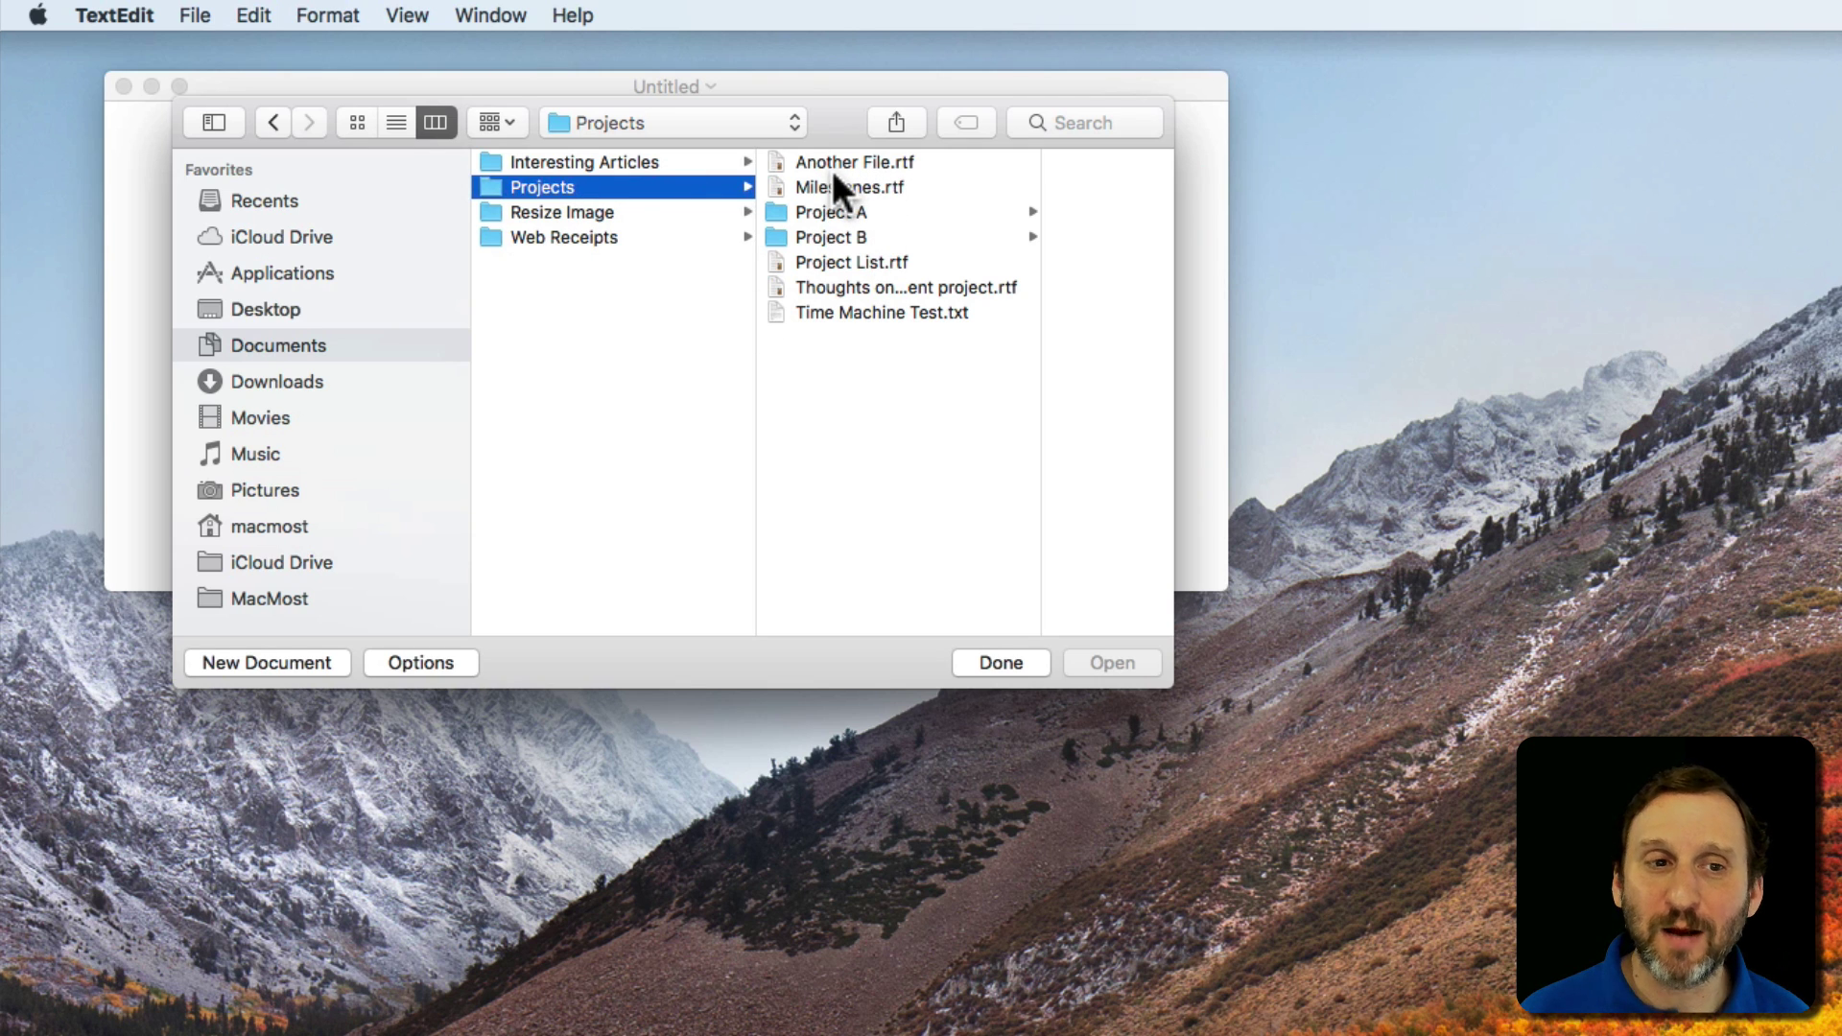
Use Go to Folder again with ~/Documents/Projects/p, choose the Project List.rtf completion, and go to that file in the Open dialog
key(super+shift+g)
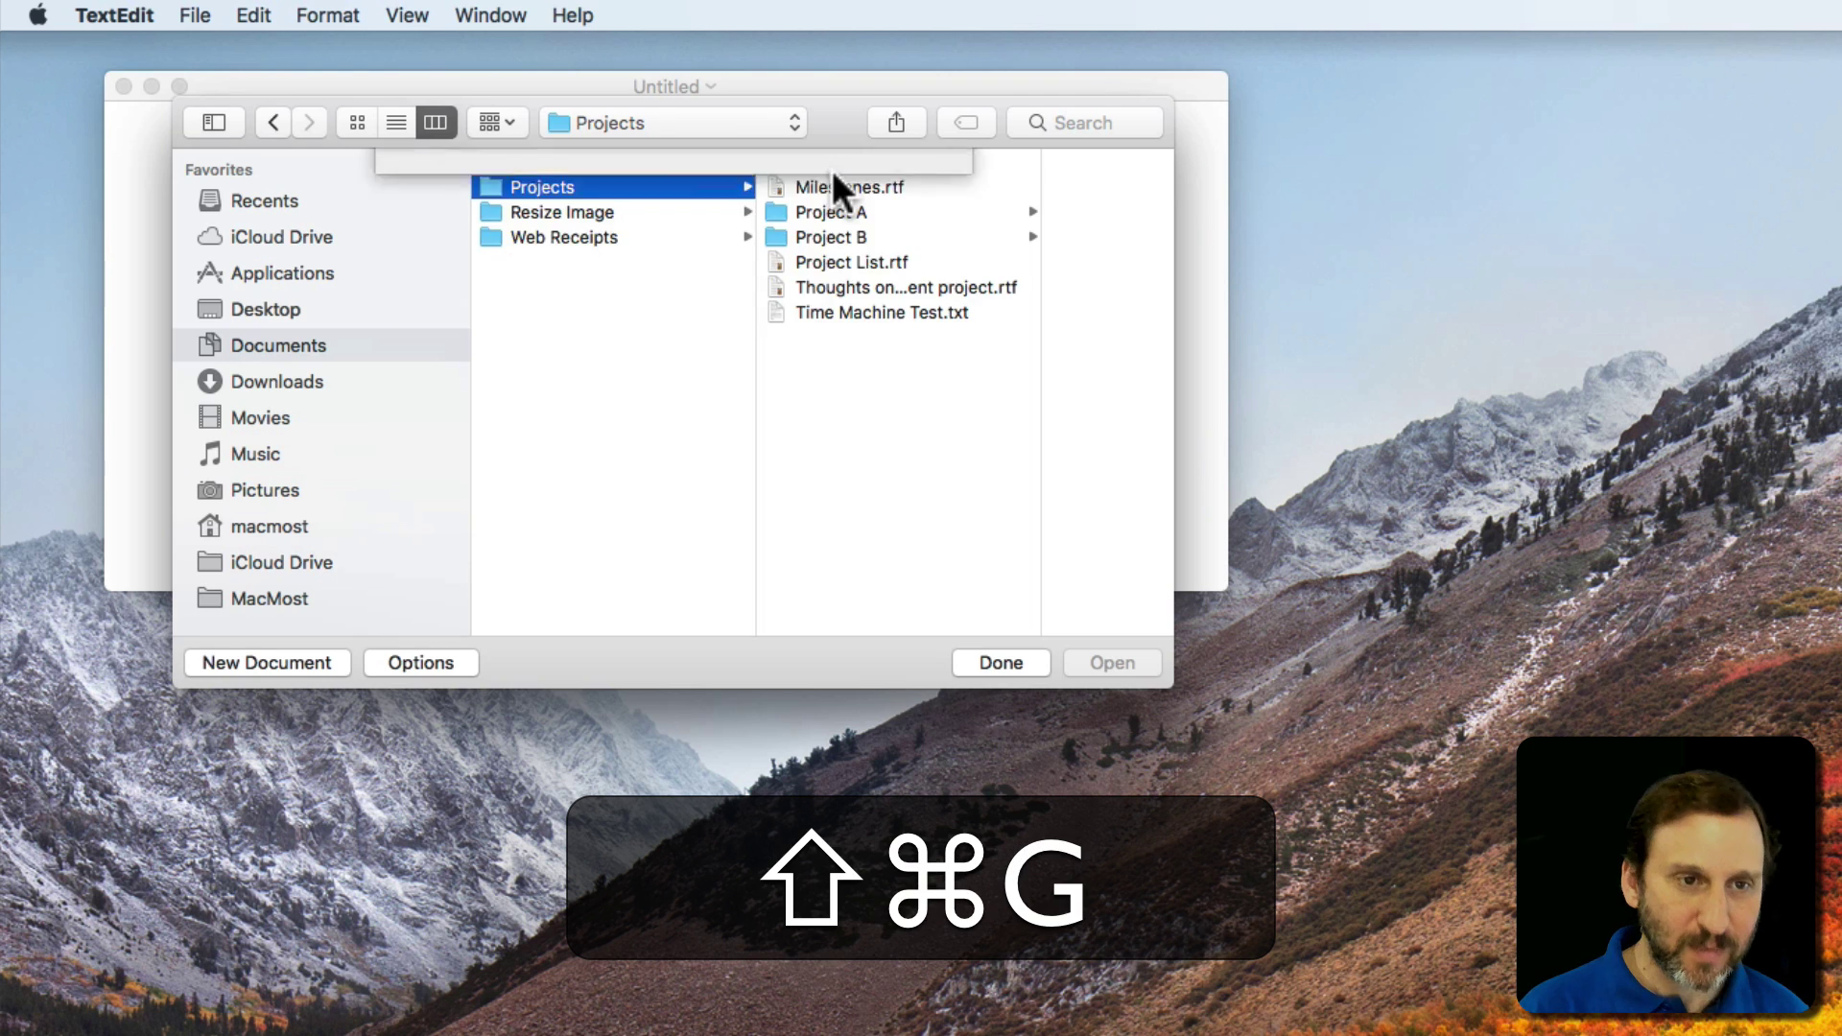
text(Projects/p)
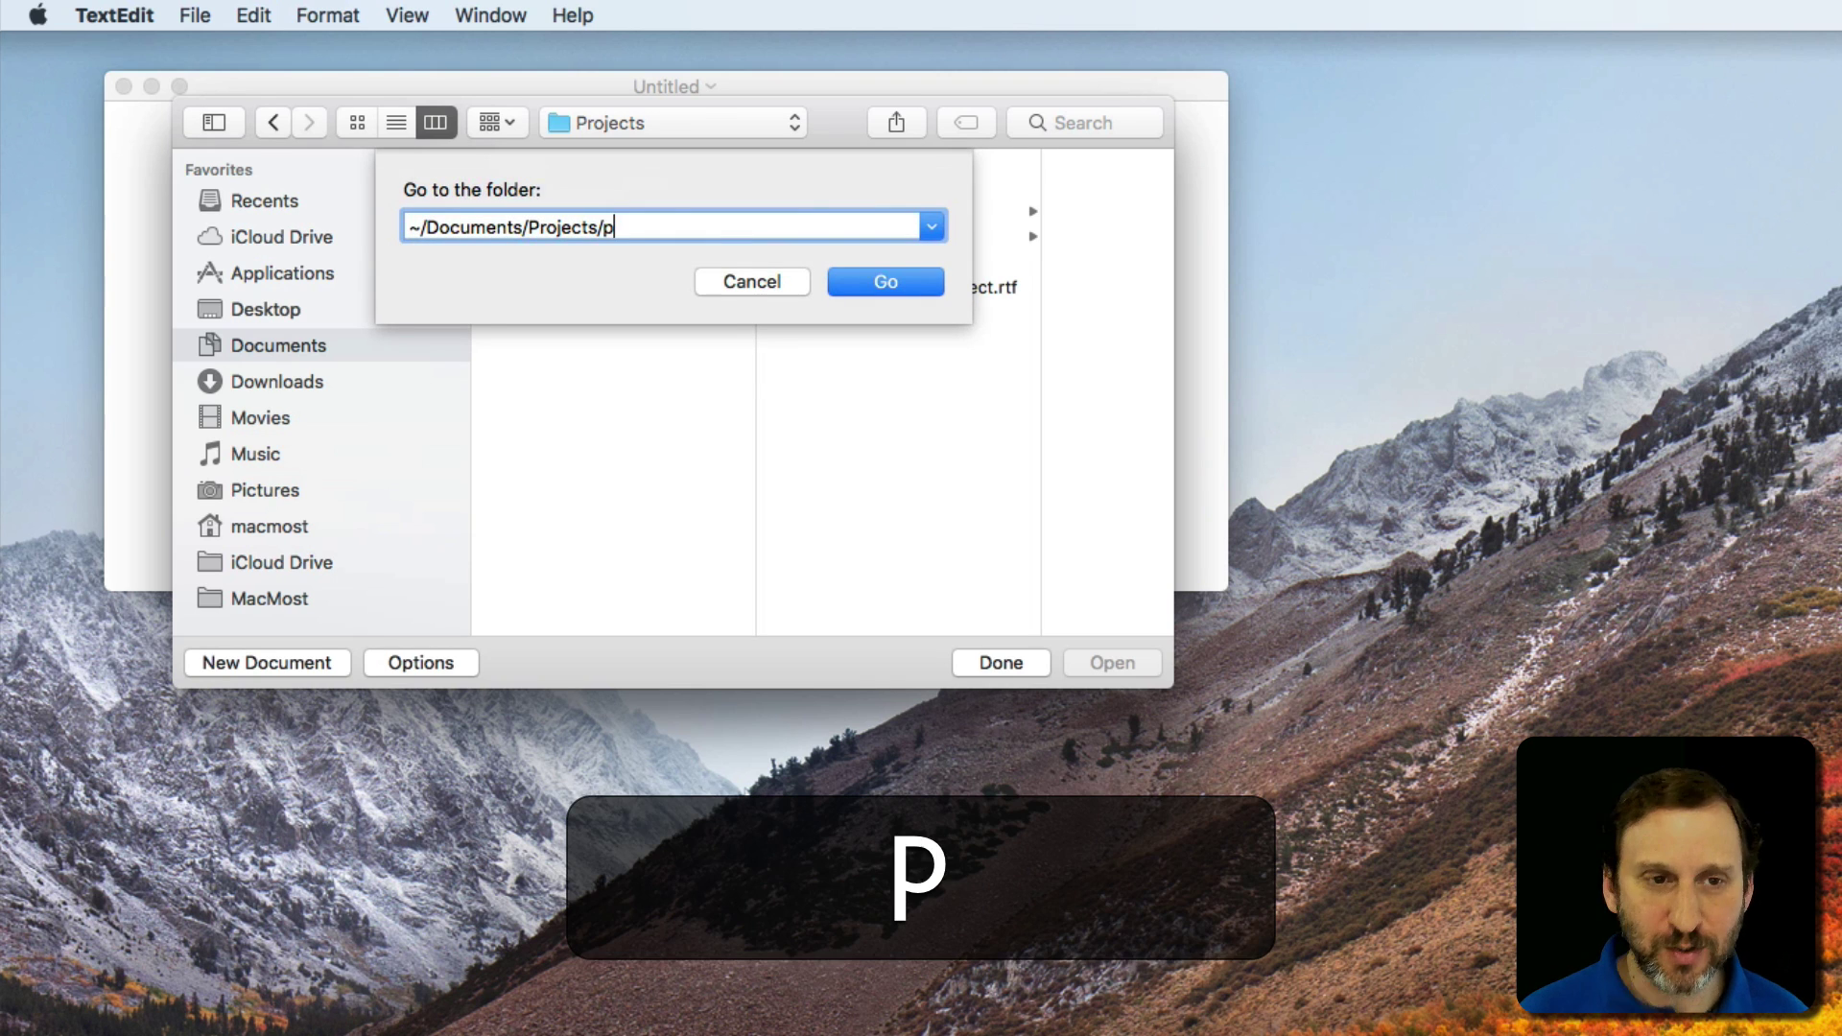
key(Tab)
key(Down)
key(Down)
key(Return)
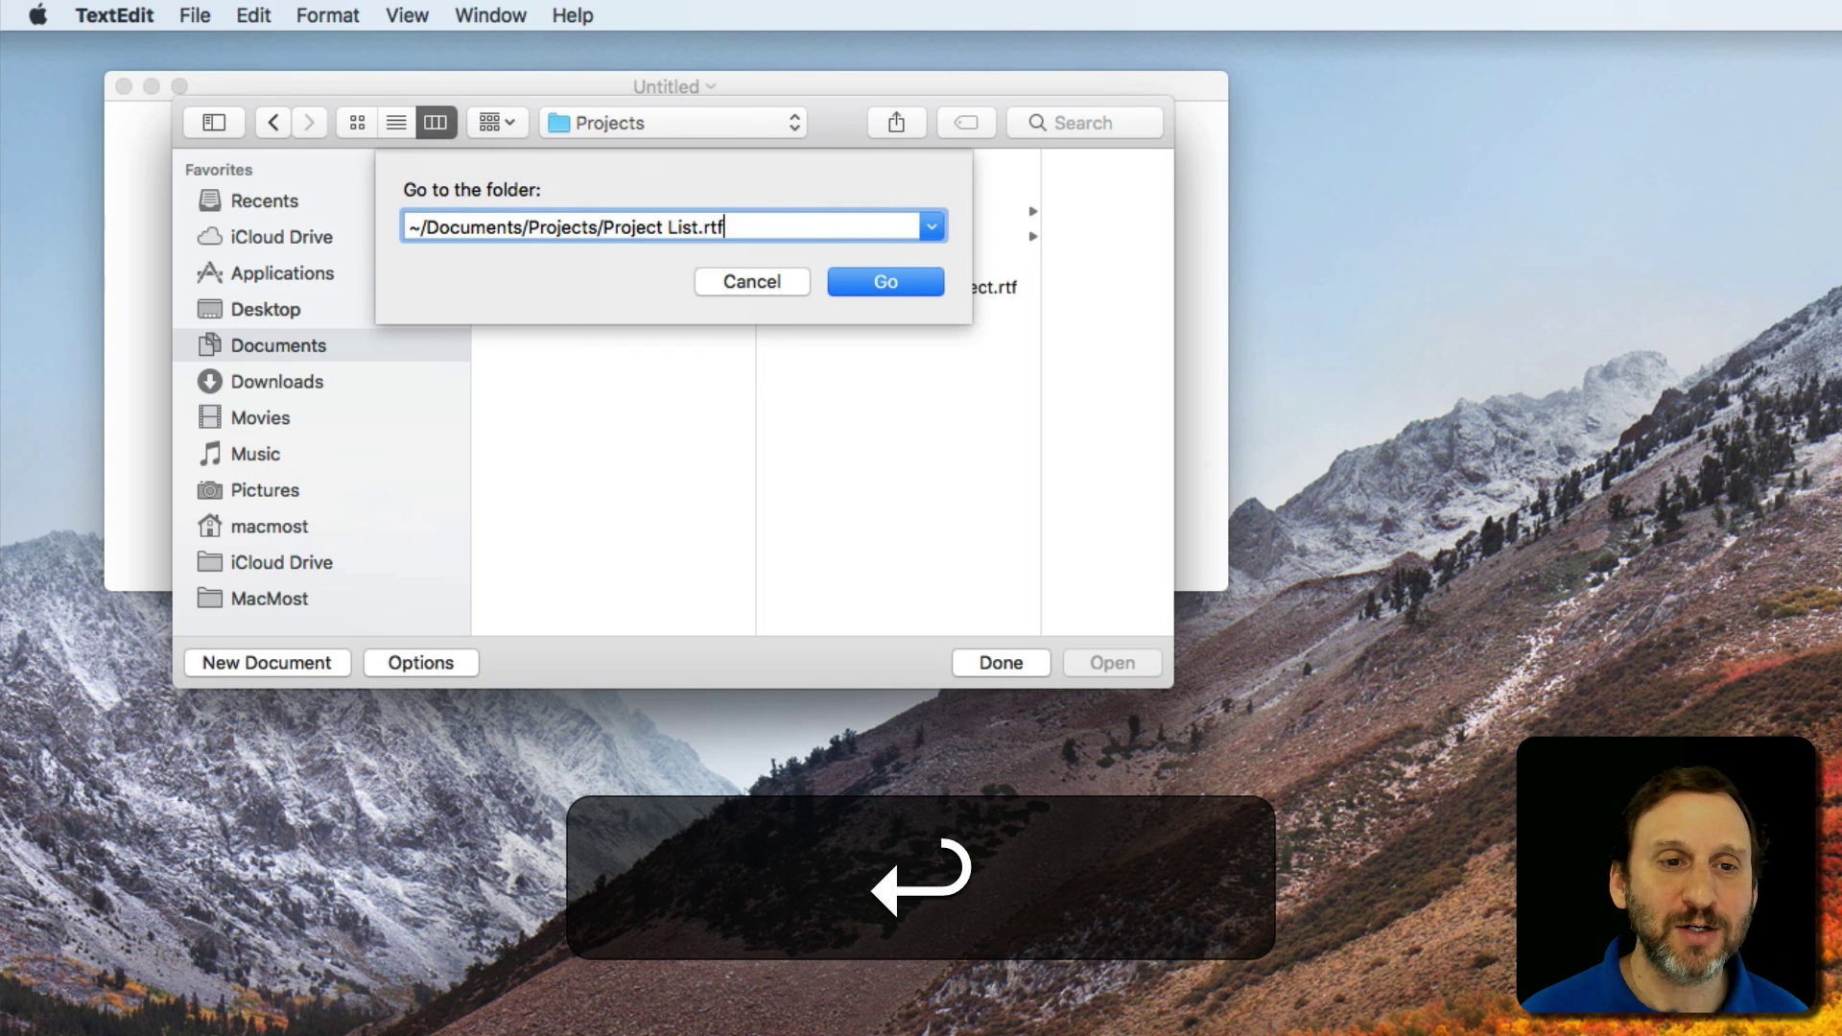
click(880, 278)
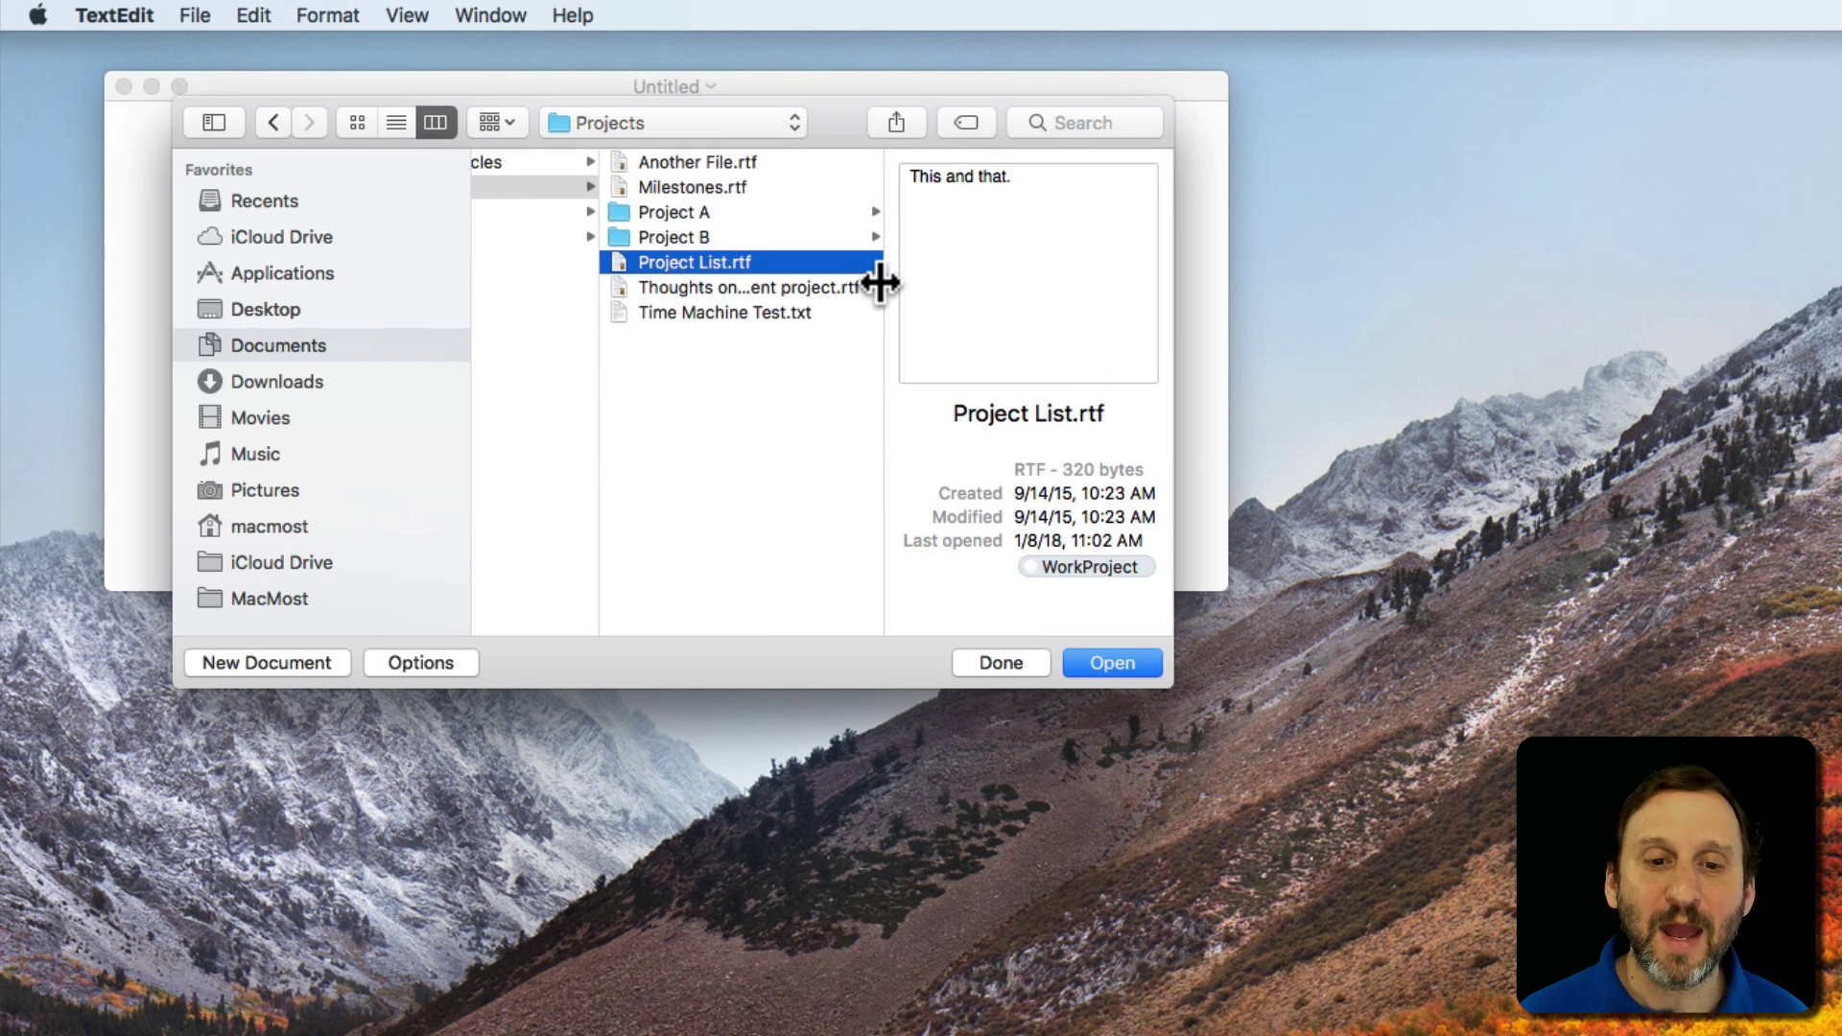
Open the selected Project List.rtf file and close its document window
key(Return)
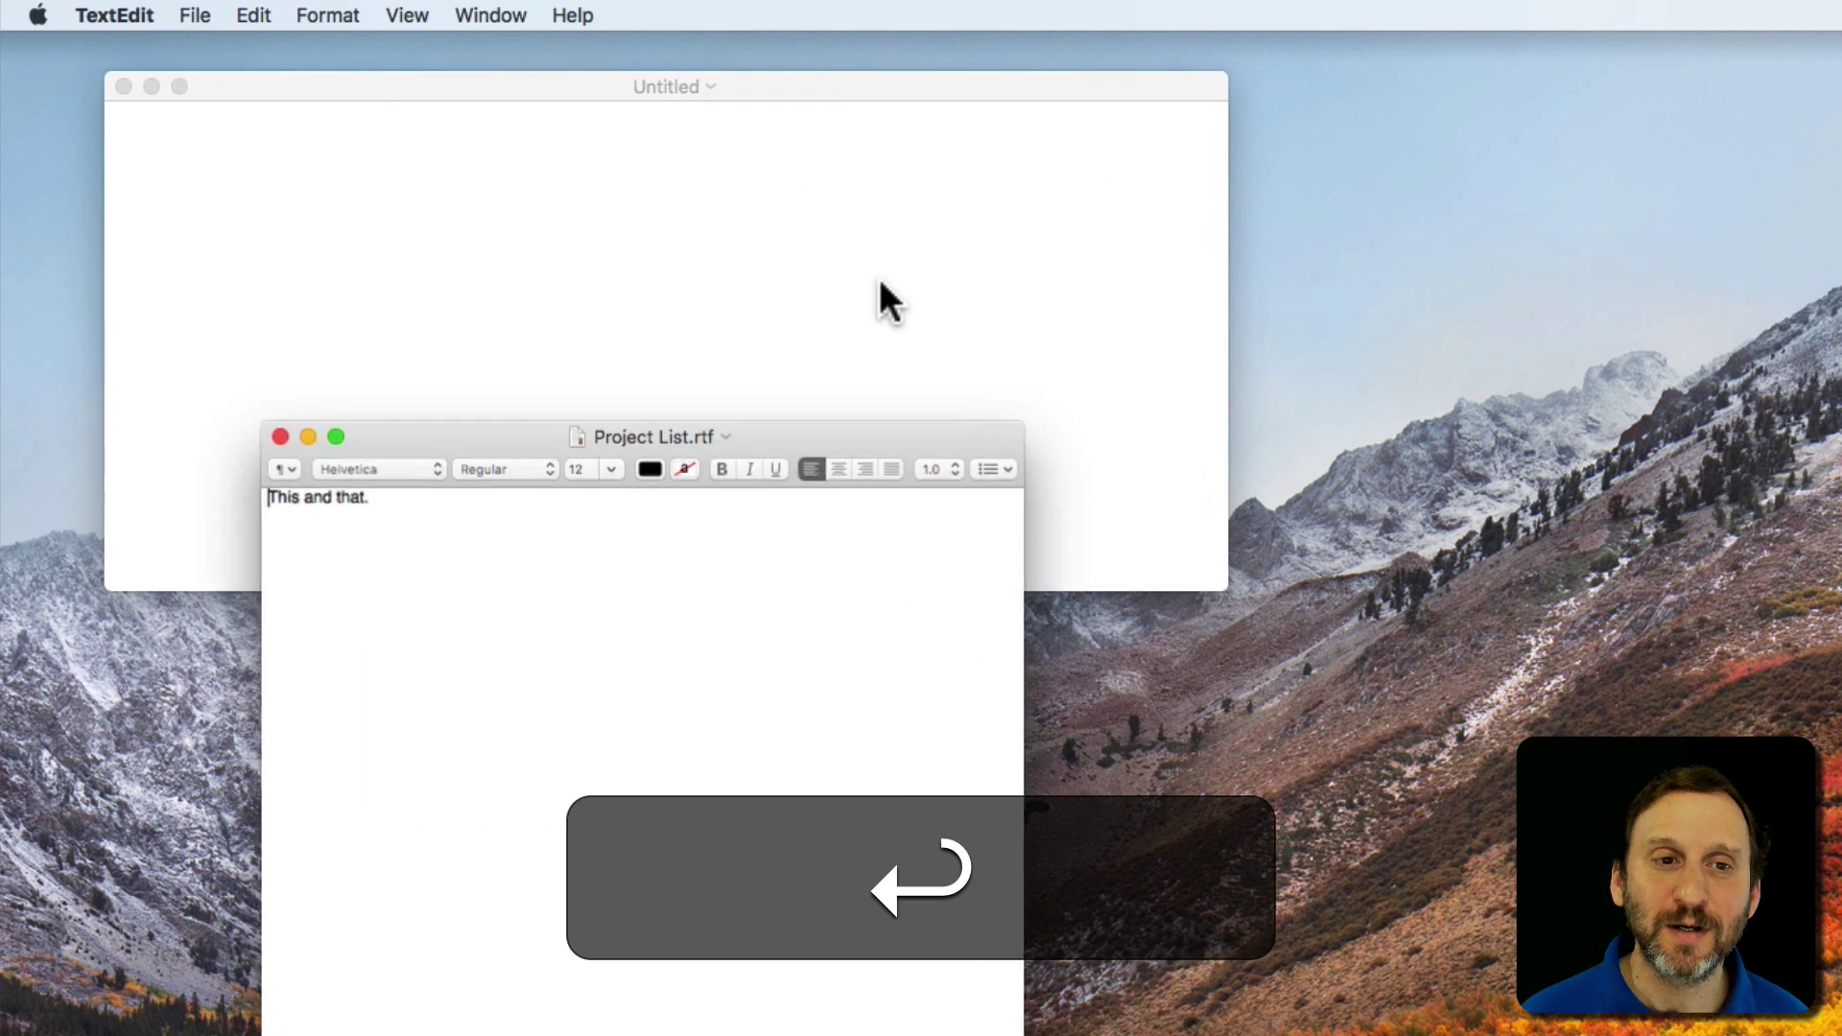
click(278, 436)
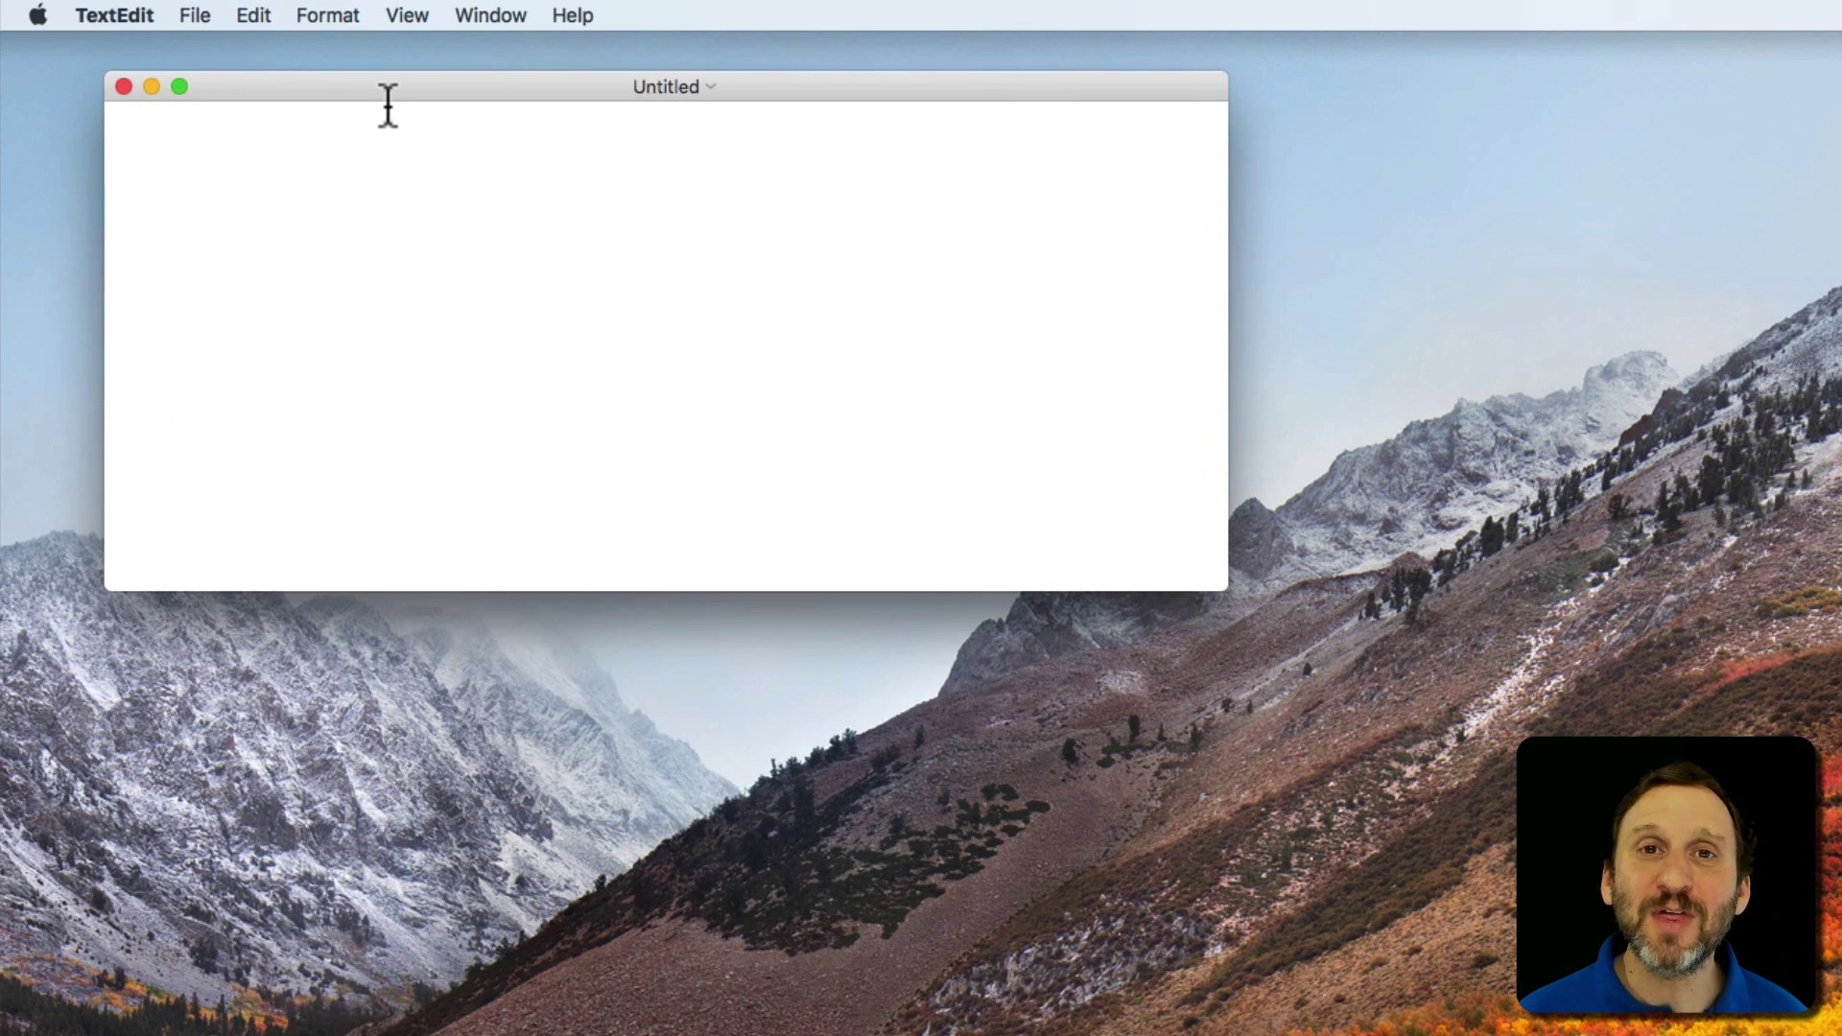